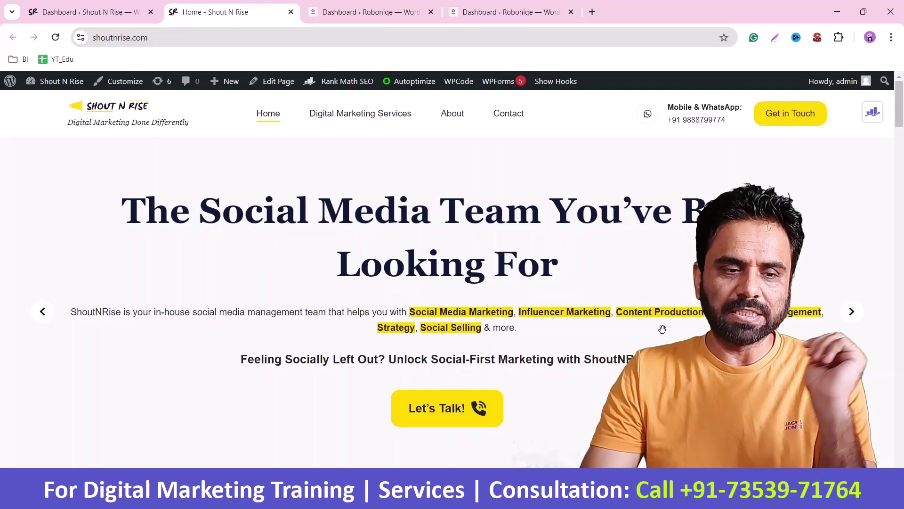
Step: Look through the Shout N Rise homepage from the hero banner down to the trusted brands section
scroll(571, 308, "down", 8)
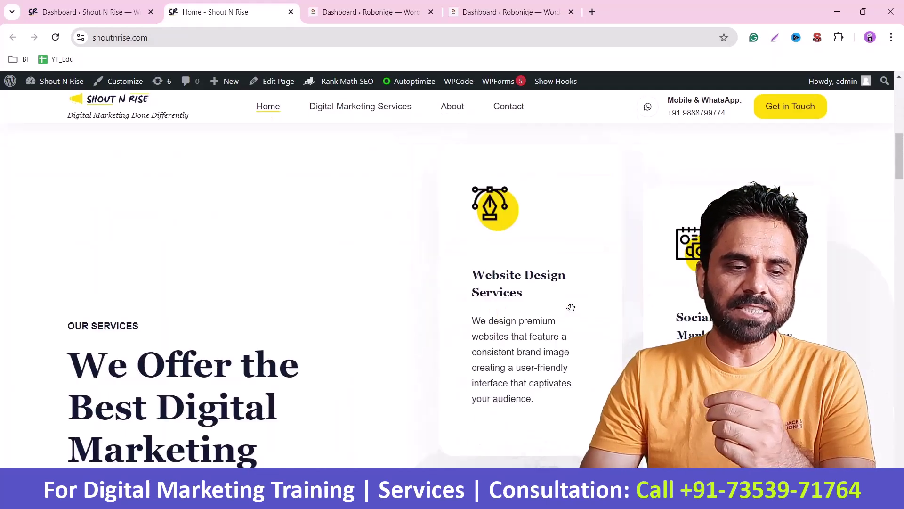
scroll(571, 308, "down", 10)
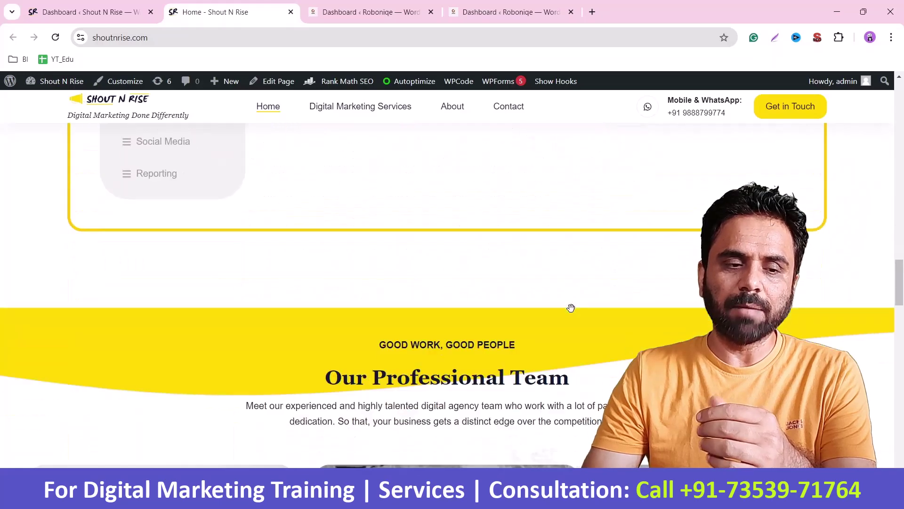
scroll(571, 308, "down", 5)
scroll(572, 309, "down", 12)
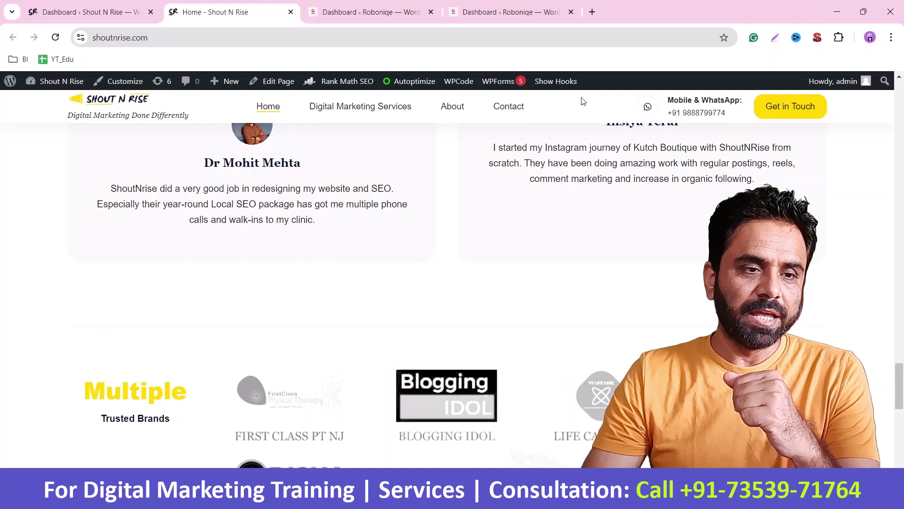
Step: Open the Roboniqe live site in a new tab from its WordPress dashboard and dismiss the notification request
left_click(481, 4)
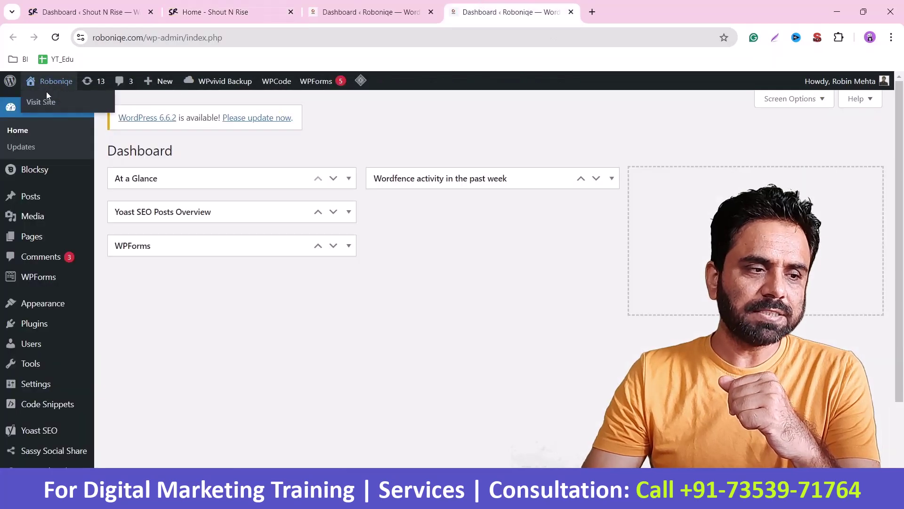
right_click(44, 102)
left_click(67, 114)
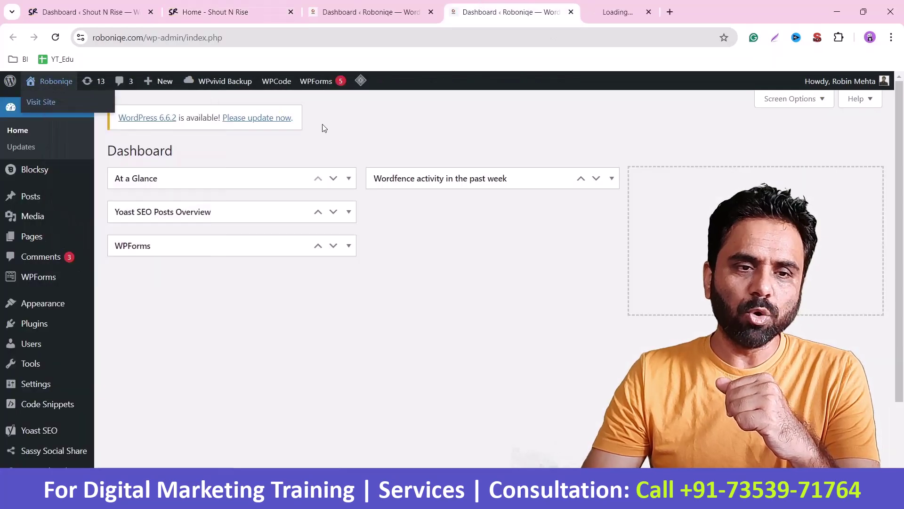
left_click(618, 6)
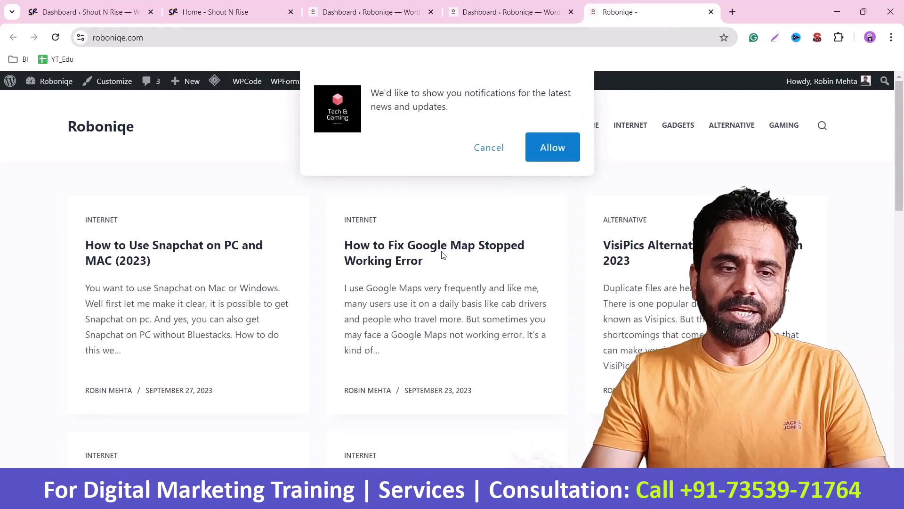
left_click(493, 148)
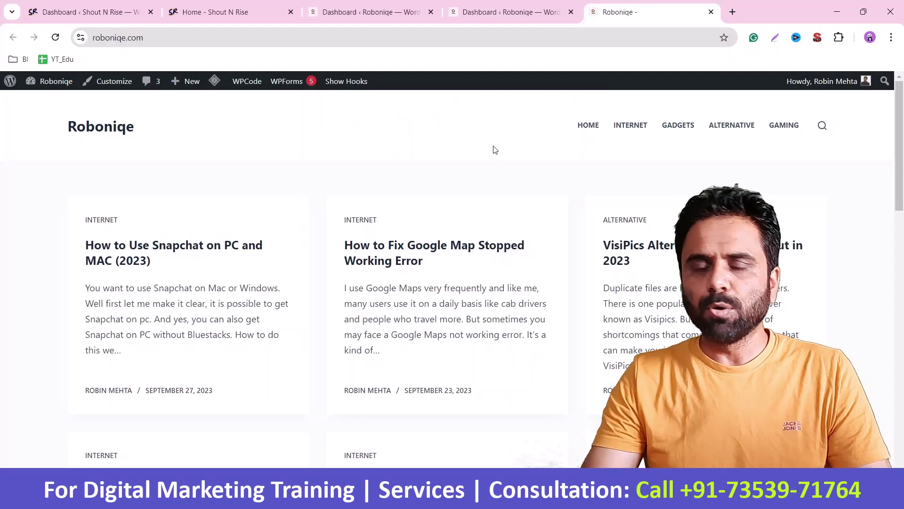
Step: Look through the blog posts on the Roboniqe homepage down to the pagination and footer
scroll(477, 202, "down", 17)
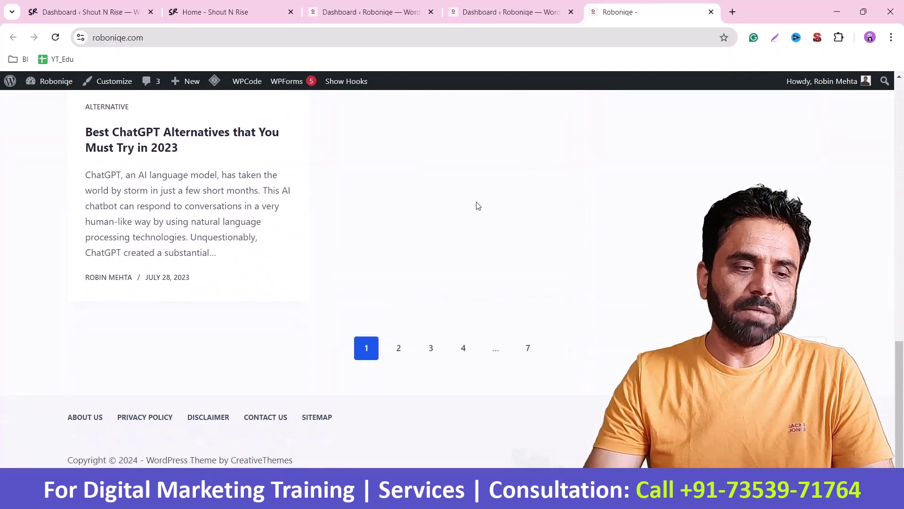
scroll(478, 201, "up", 6)
scroll(477, 201, "up", 12)
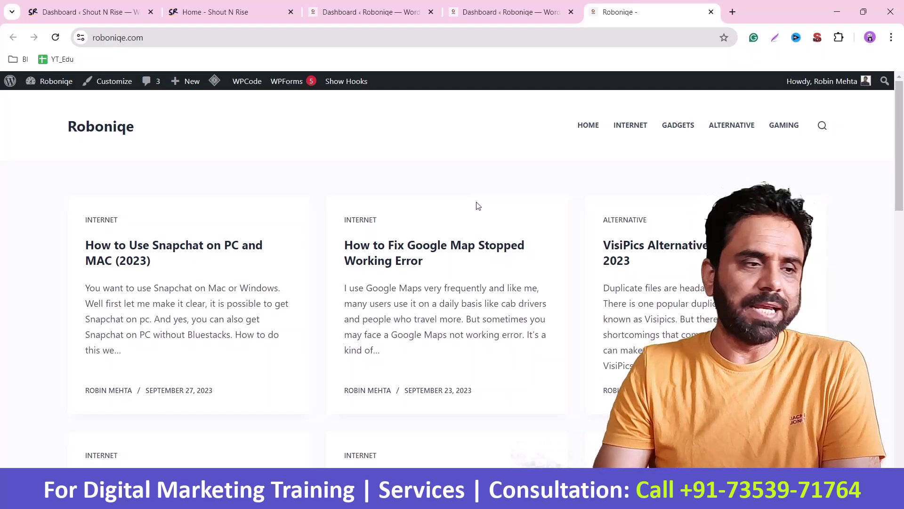
Step: Compare the Shout N Rise homepage layout with the Roboniqe homepage
left_click(87, 14)
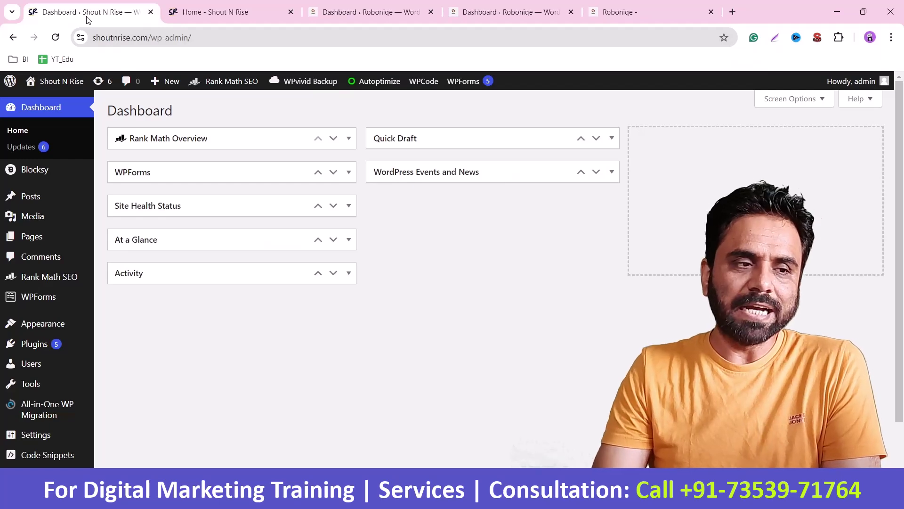
left_click(198, 12)
scroll(556, 341, "down", 10)
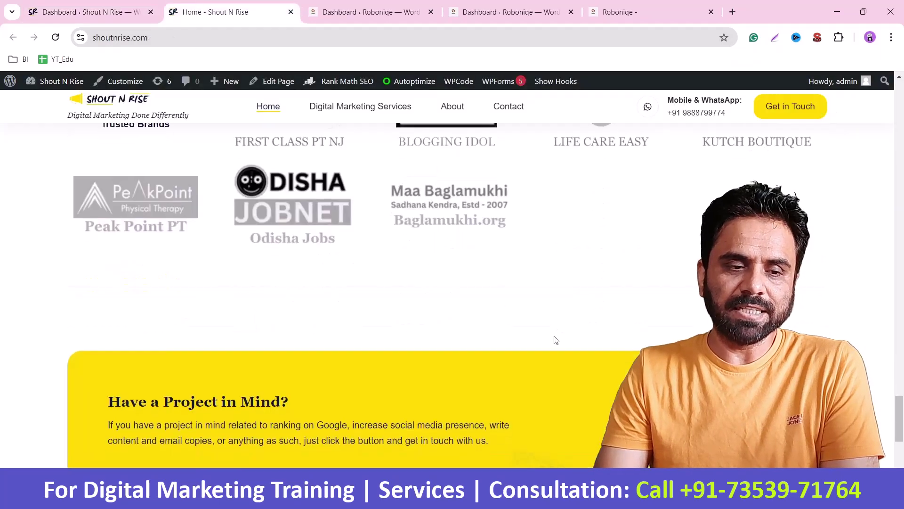
scroll(554, 325, "up", 12)
left_click(641, 11)
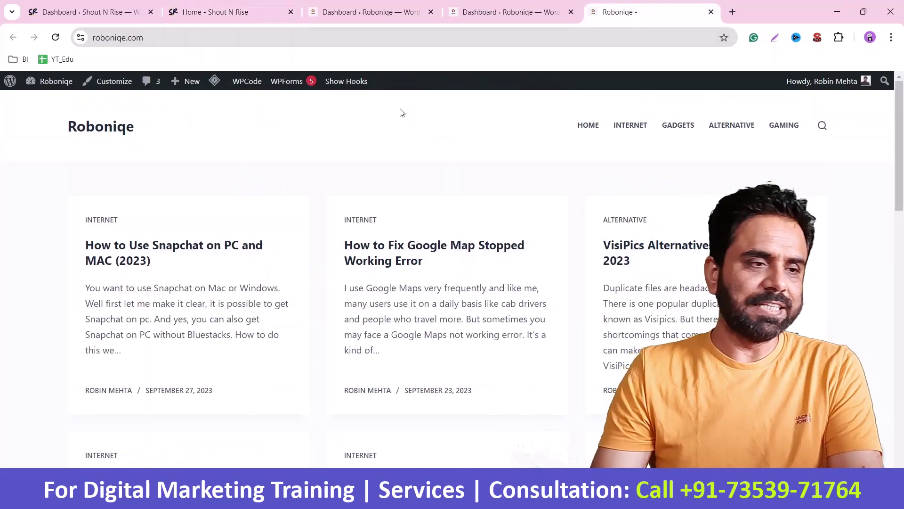
Step: Open the list of all pages in the Shout N Rise WordPress admin
left_click(89, 11)
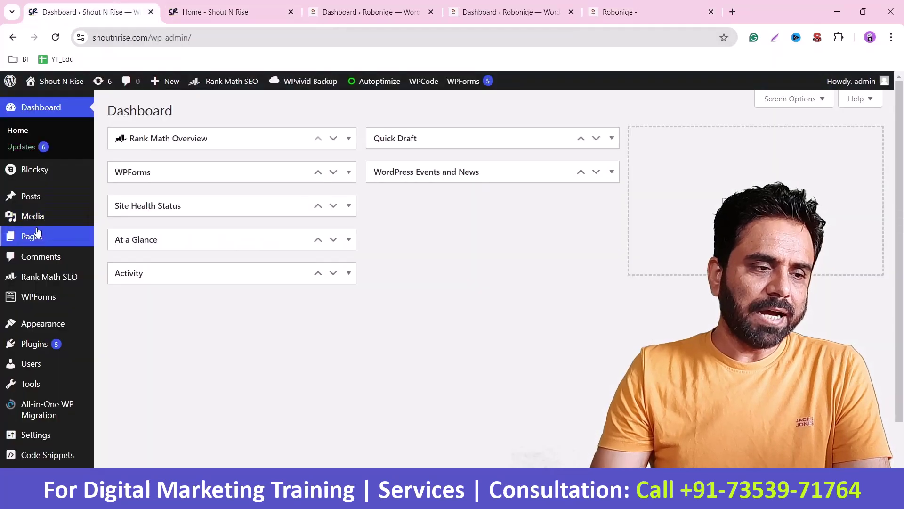
mouse_move(38, 233)
left_click(128, 234)
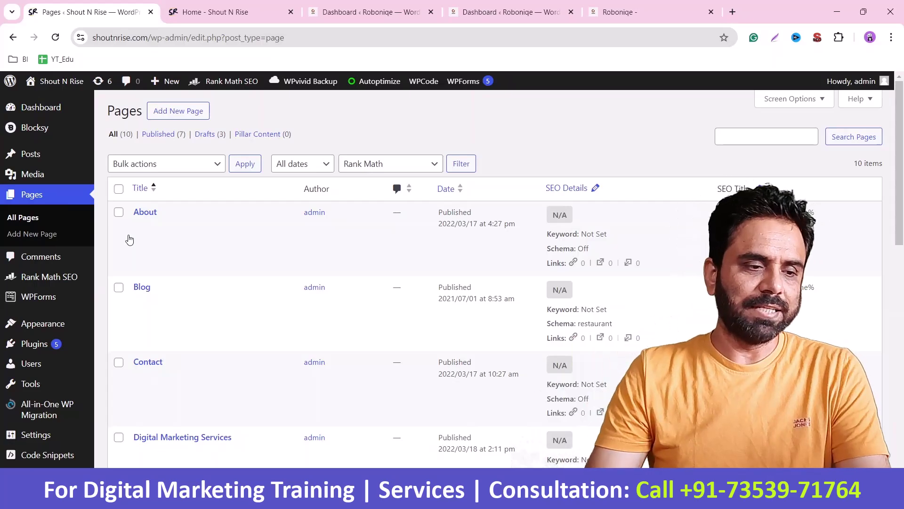
Step: View the Home front page from the pages list in a new tab and close that tab
scroll(155, 292, "down", 2)
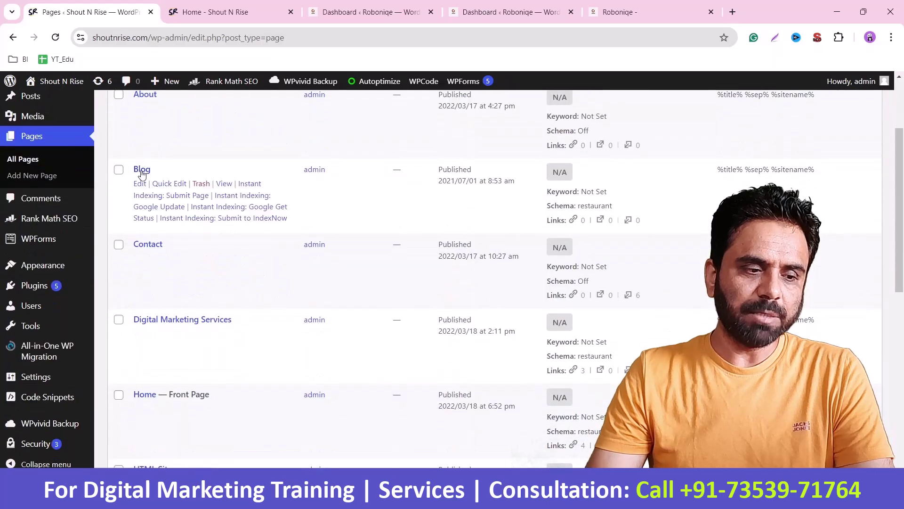
scroll(211, 292, "down", 2)
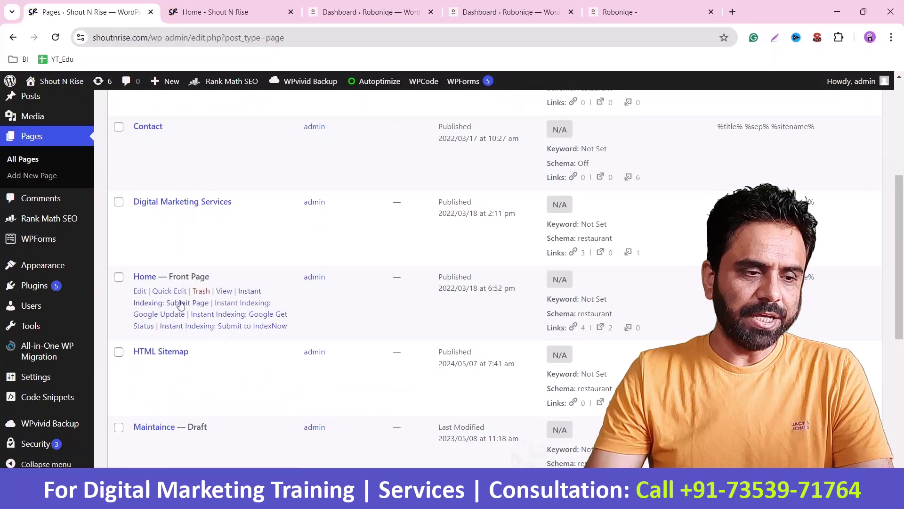
right_click(227, 295)
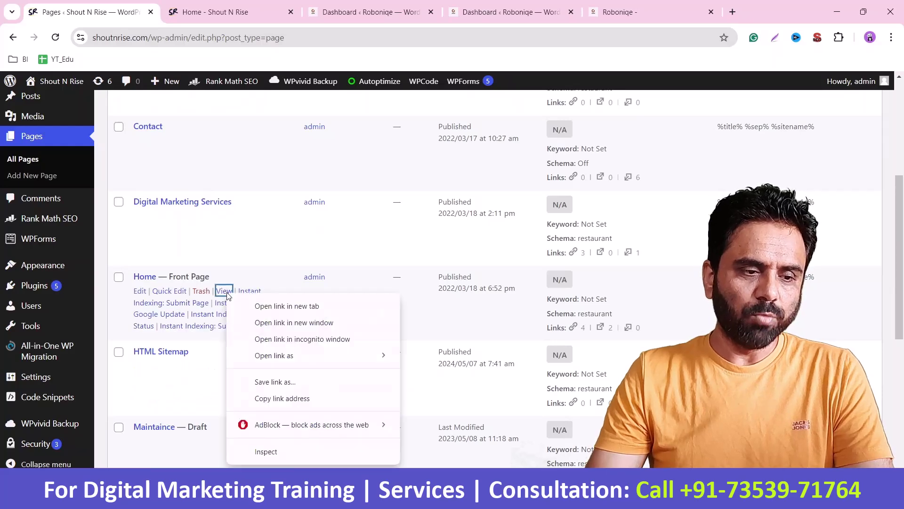
left_click(254, 305)
left_click(209, 6)
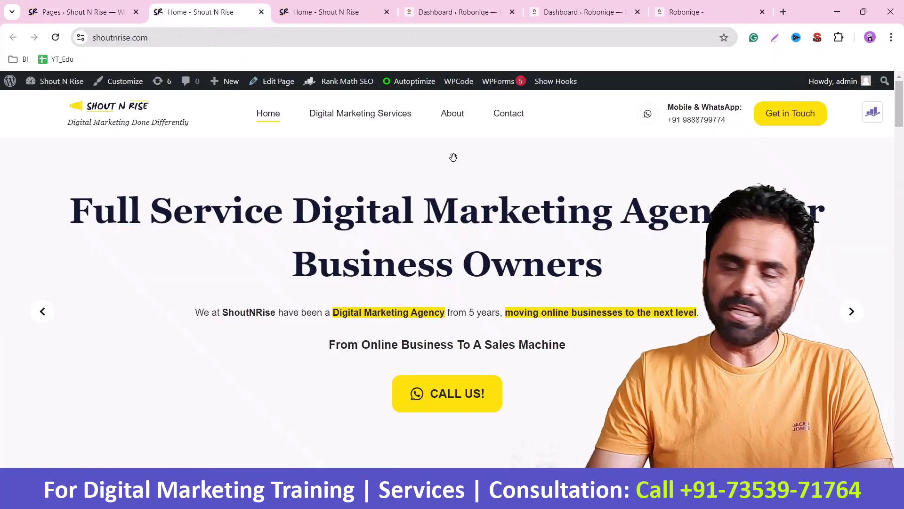
left_click(262, 12)
Step: View the Blog page from the pages list in a new tab and close that tab
scroll(174, 149, "up", 5)
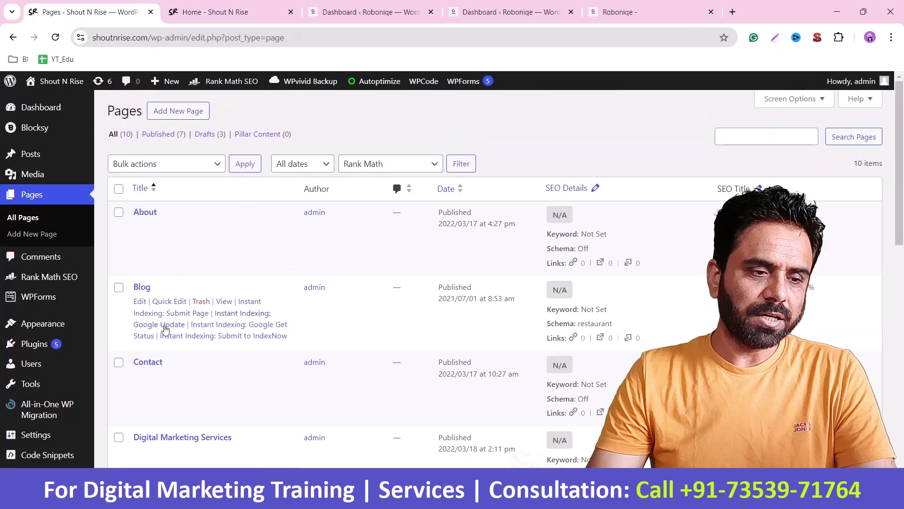
right_click(225, 304)
left_click(252, 317)
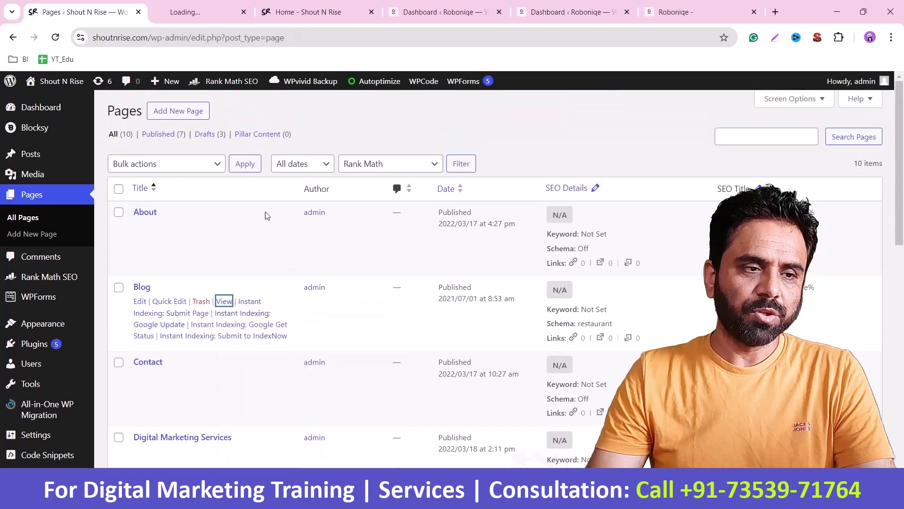
key("ctrl+Tab")
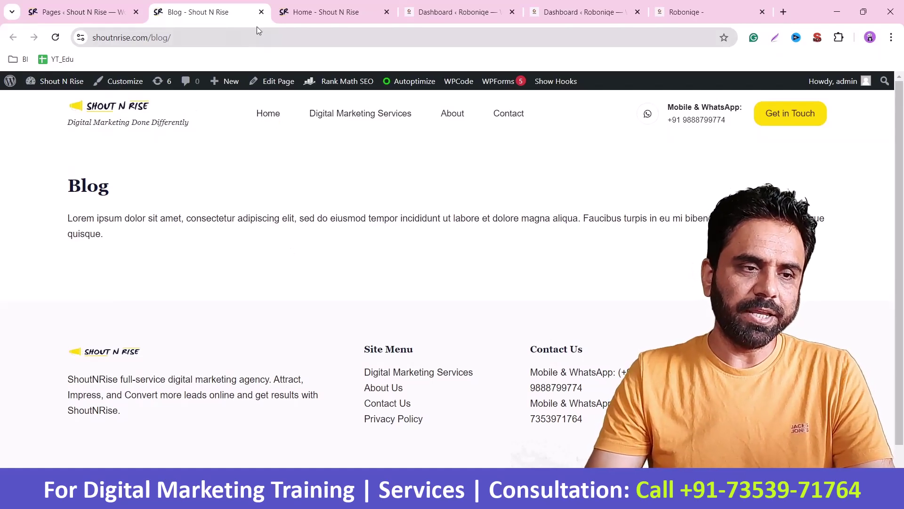
left_click(262, 12)
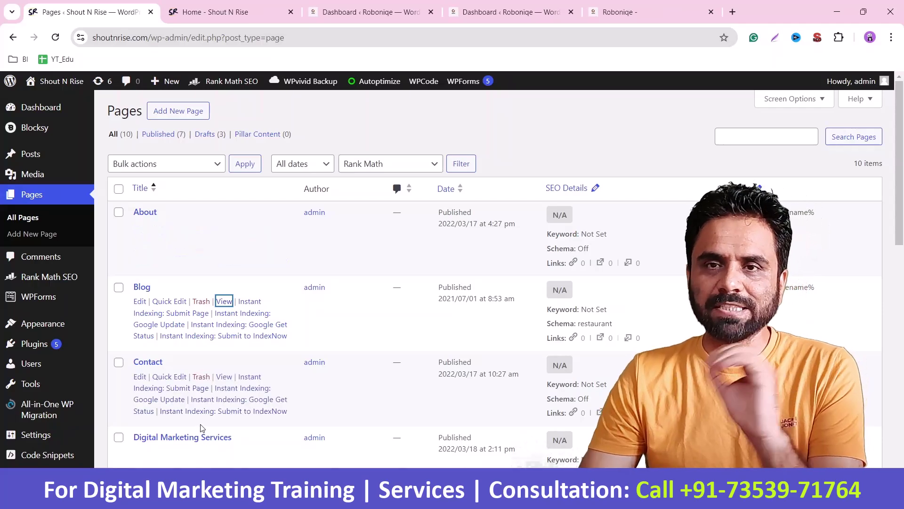
Step: In Shout N Rise's Reading settings, set the homepage to display "Your latest posts"
scroll(201, 428, "down", 1)
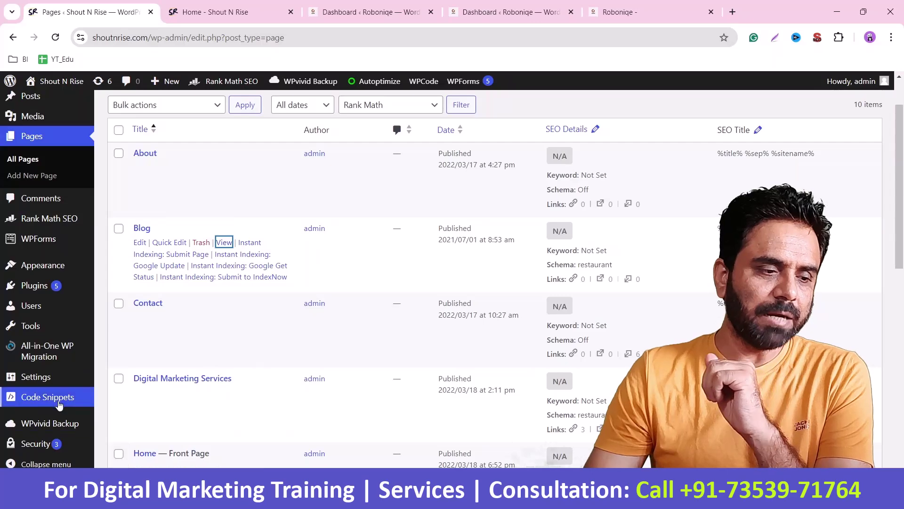
mouse_move(54, 383)
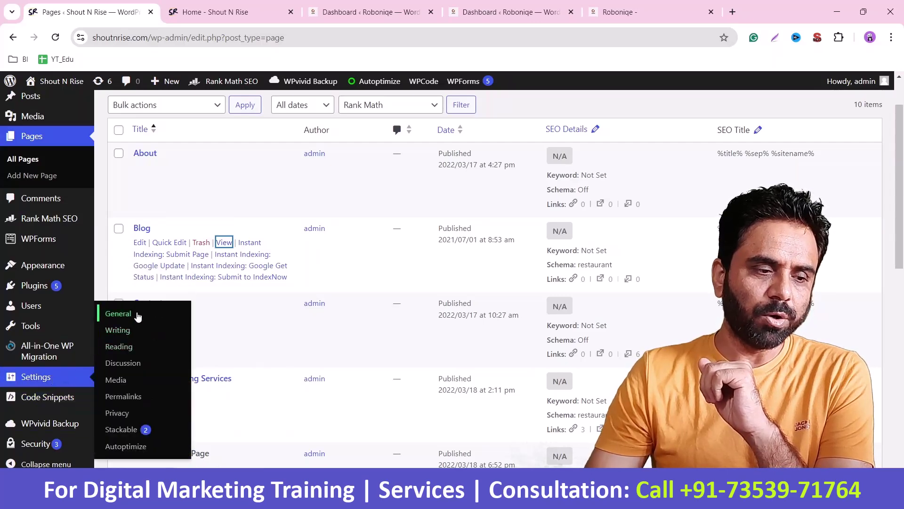
left_click(119, 346)
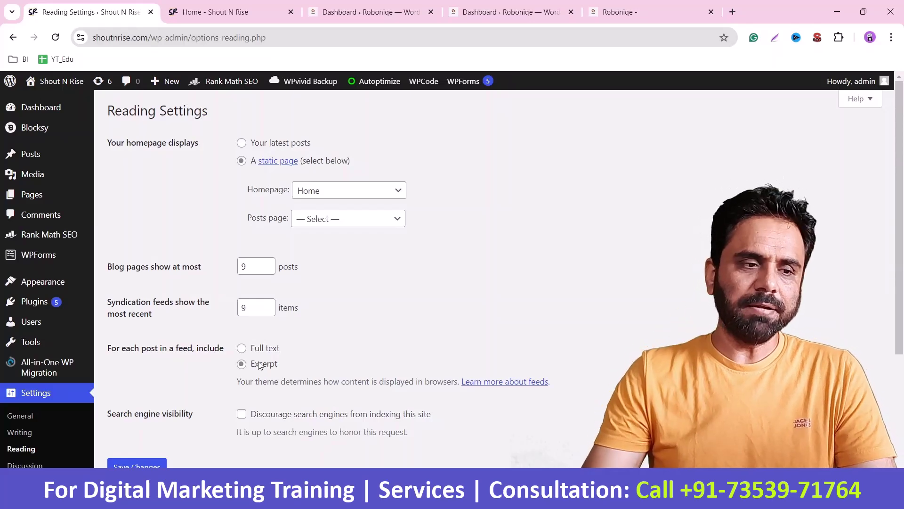
left_click(242, 143)
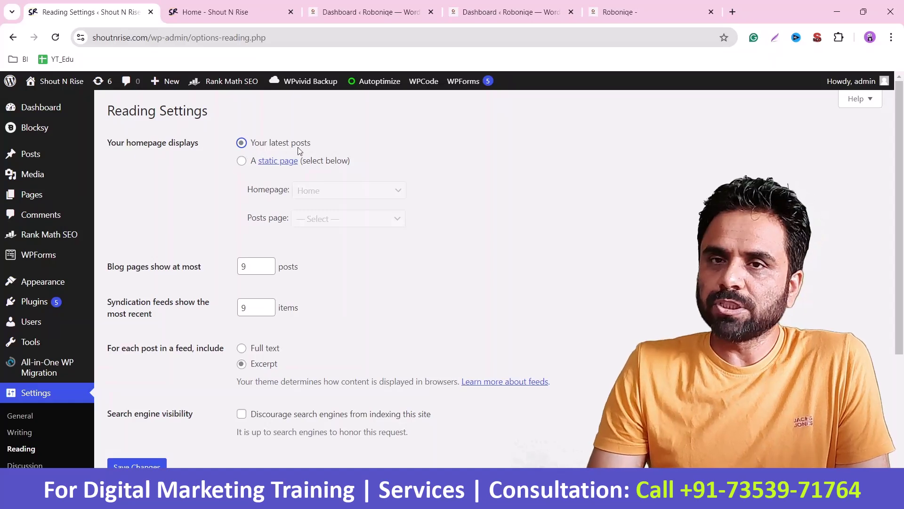
Step: Open Roboniqe's Reading settings and check which option its homepage display uses
left_click(517, 5)
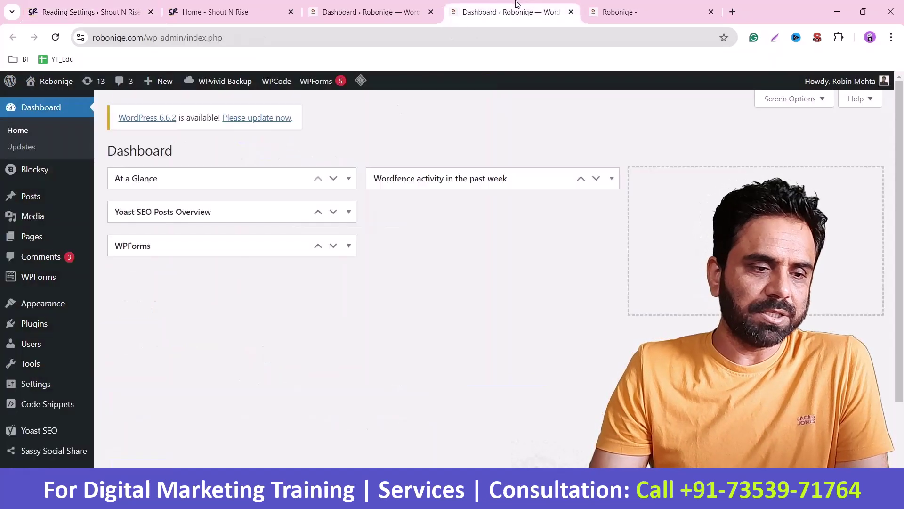
scroll(134, 281, "down", 2)
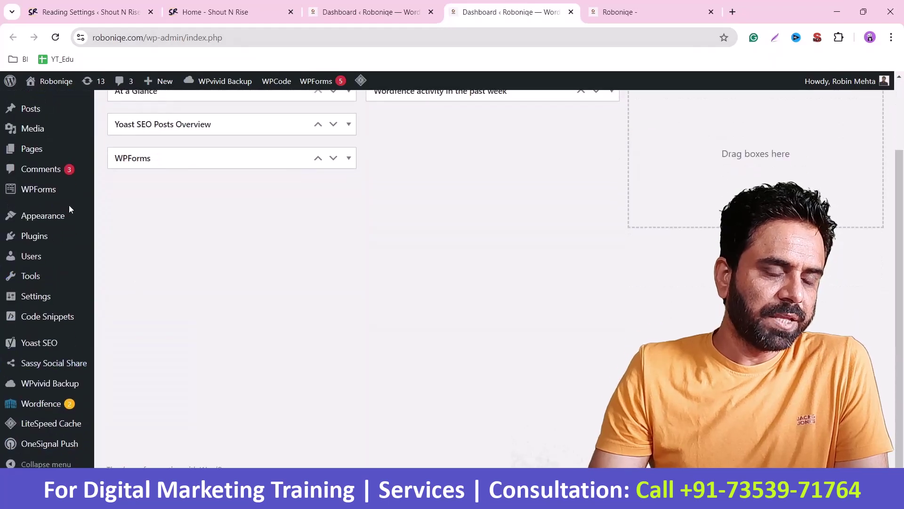
mouse_move(57, 226)
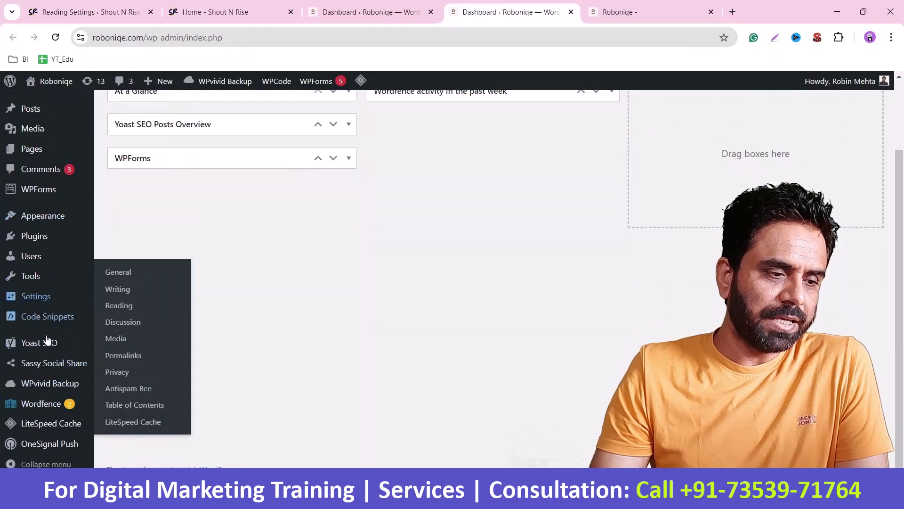
mouse_move(57, 303)
left_click(120, 305)
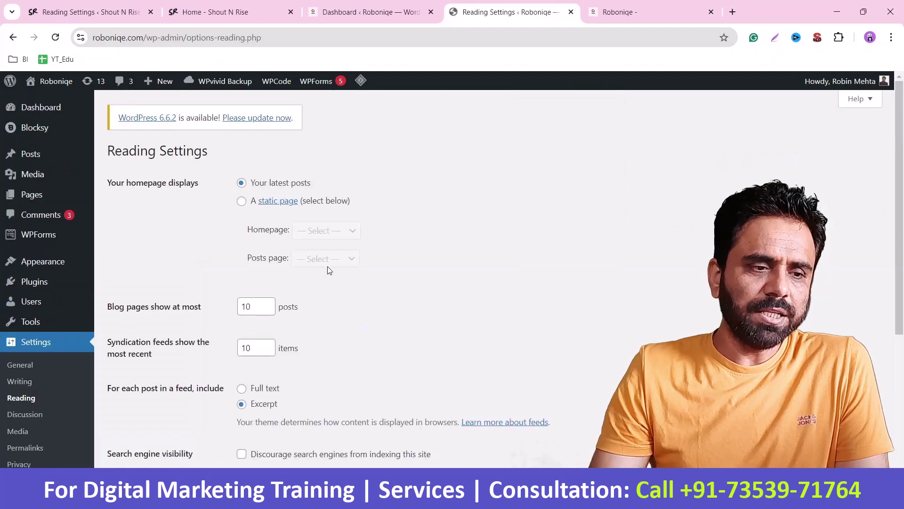
left_click_drag(252, 188, 320, 188)
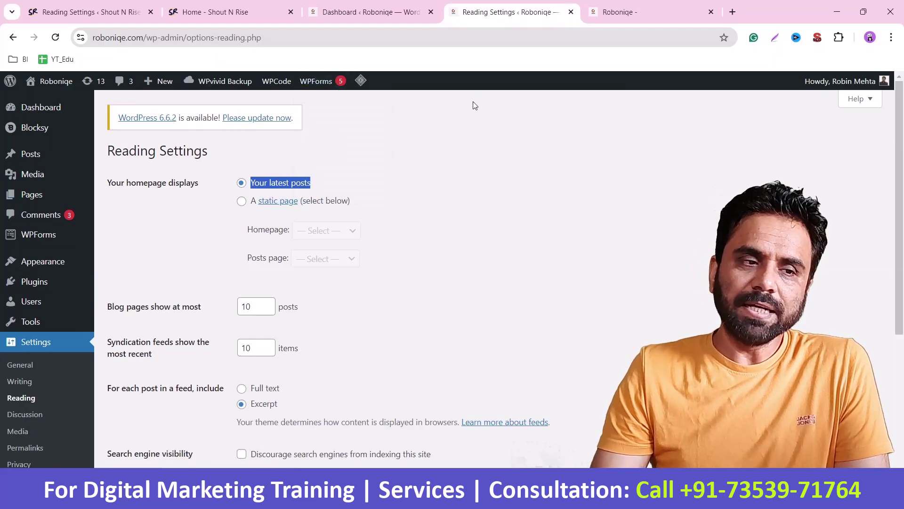
Step: Save the Shout N Rise Reading settings and review the live homepage in a new tab
left_click(255, 5)
left_click(89, 12)
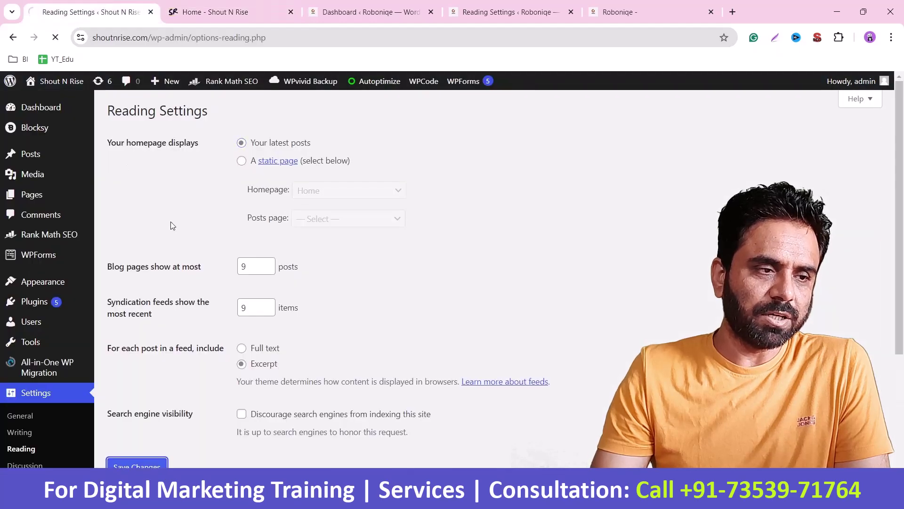
mouse_move(78, 87)
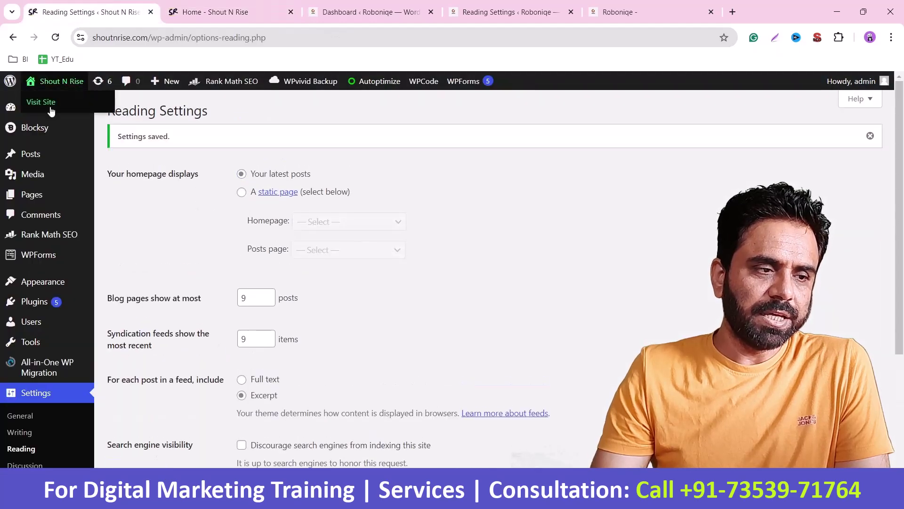
right_click(49, 100)
left_click(78, 110)
left_click(197, 5)
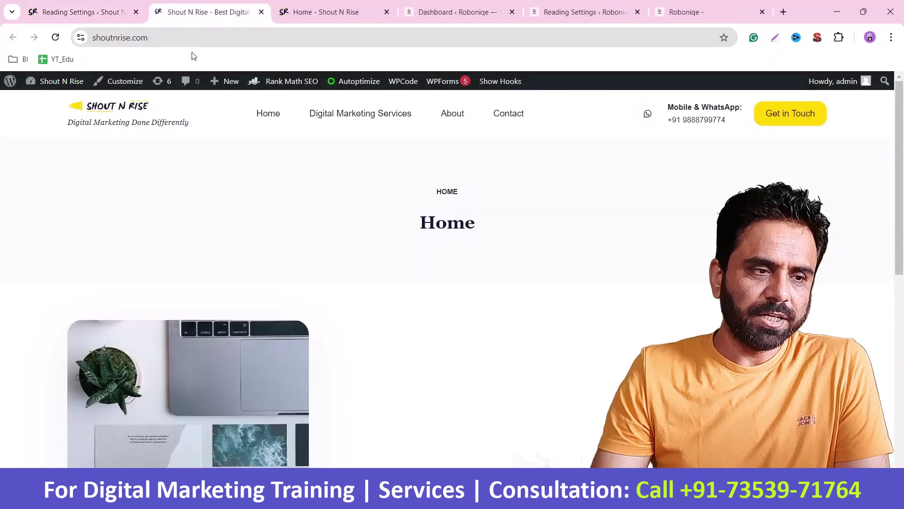
scroll(334, 250, "down", 5)
scroll(165, 384, "up", 4)
scroll(164, 384, "down", 5)
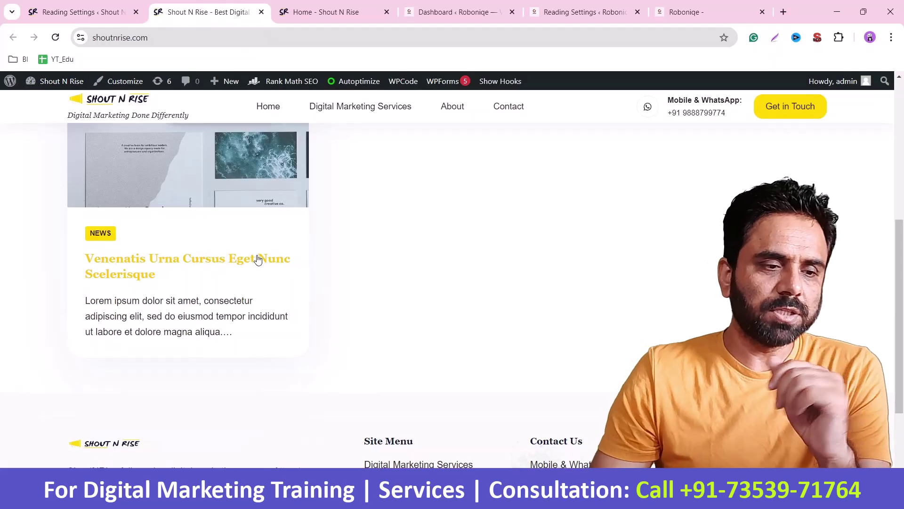
Step: Compare the live homepage showing the latest posts with the earlier static Home page
scroll(259, 259, "up", 4)
left_click(337, 4)
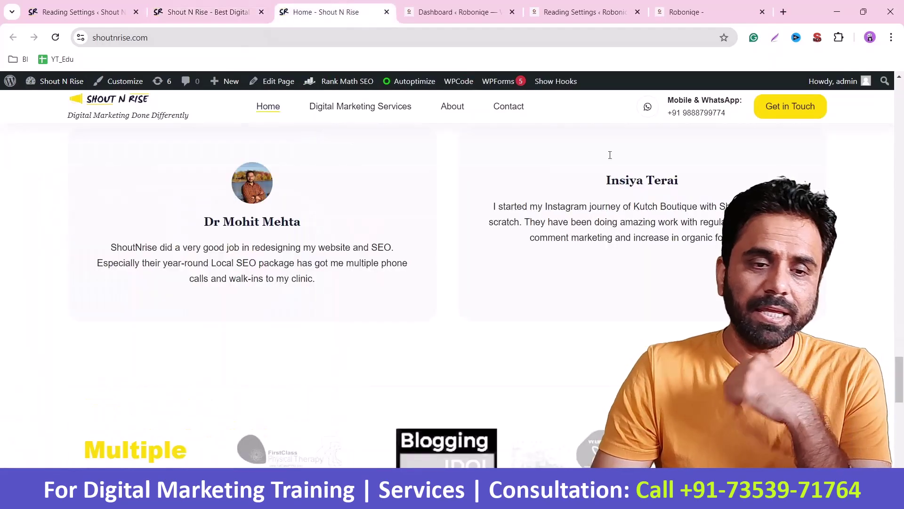
scroll(426, 258, "up", 6)
left_click(202, 4)
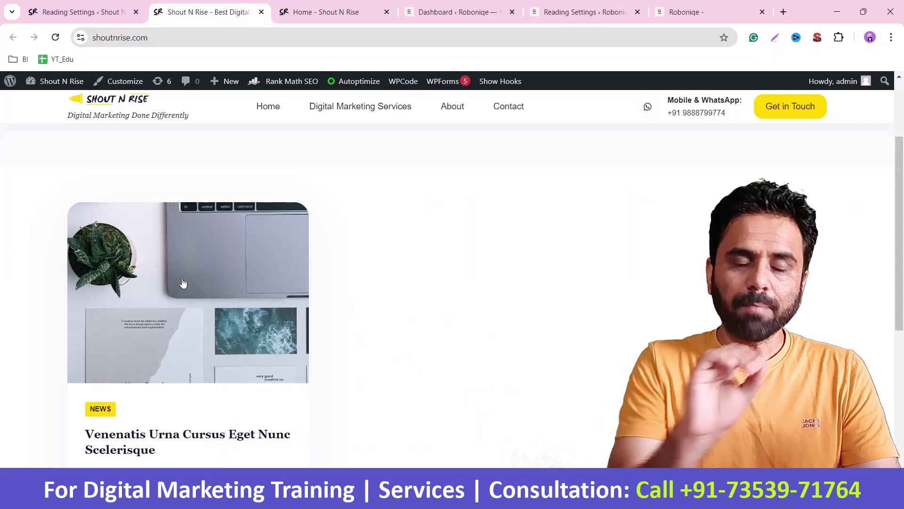
Step: In the Reading settings, set the homepage to display a static page, with Home as the homepage and Blog as the posts page
left_click(82, 4)
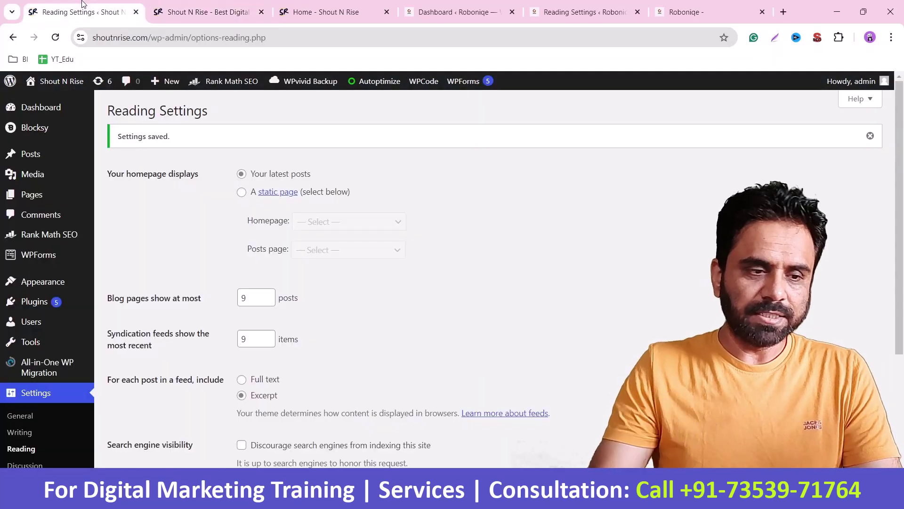
left_click(242, 192)
left_click(315, 223)
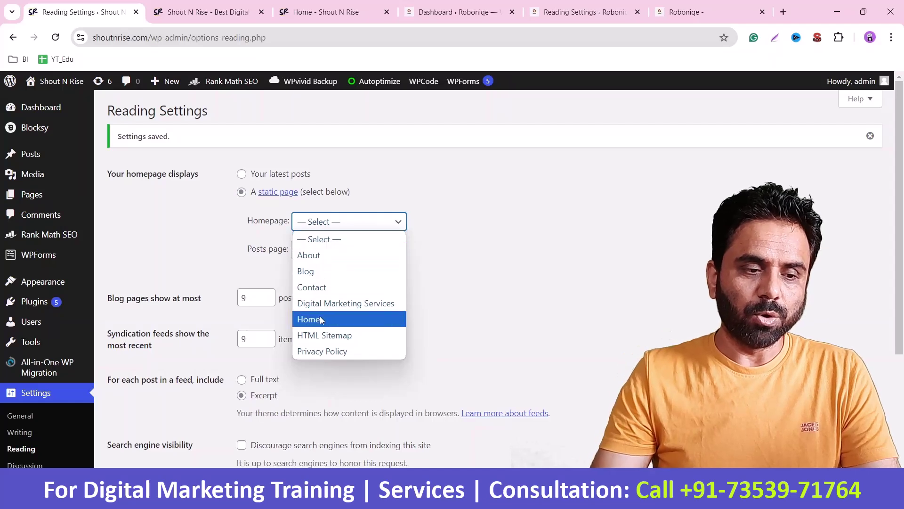
left_click(320, 318)
left_click(324, 250)
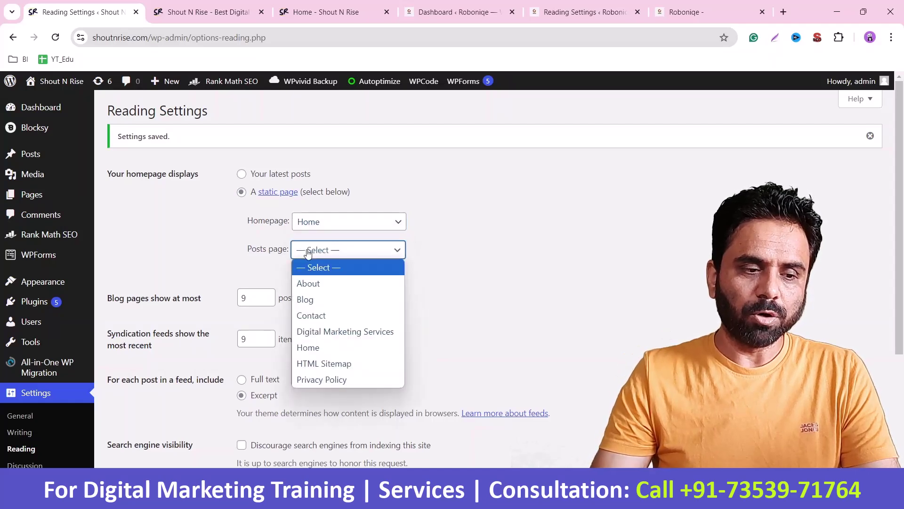
left_click(309, 299)
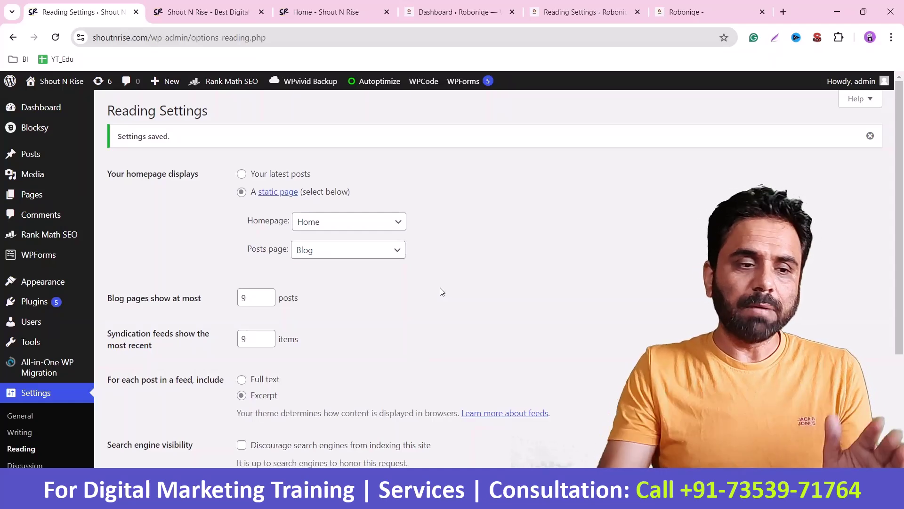
Step: Check which pages can be chosen as the homepage and switch the homepage display back to "Your latest posts"
left_click(333, 222)
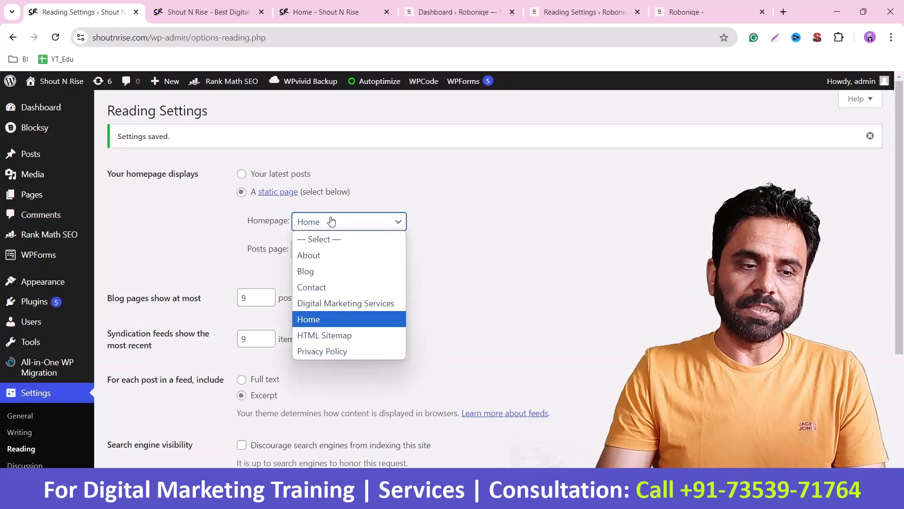
left_click(333, 222)
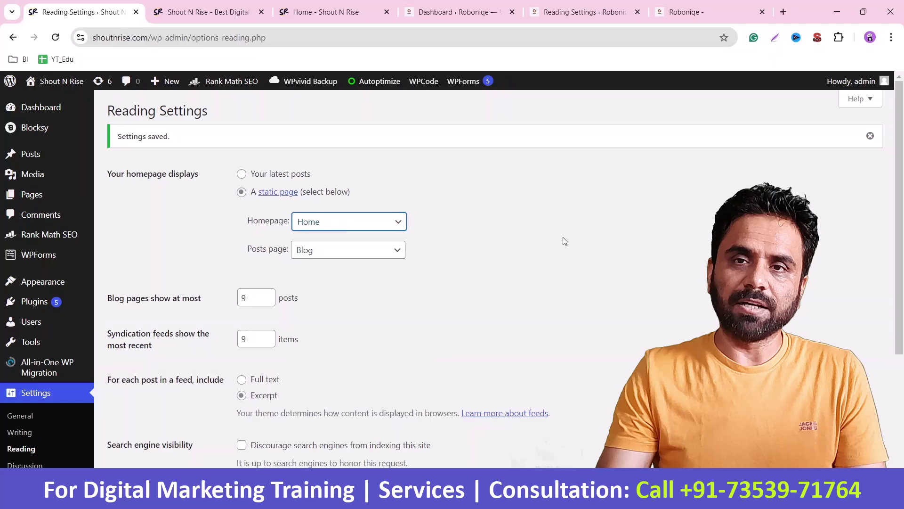
left_click(380, 221)
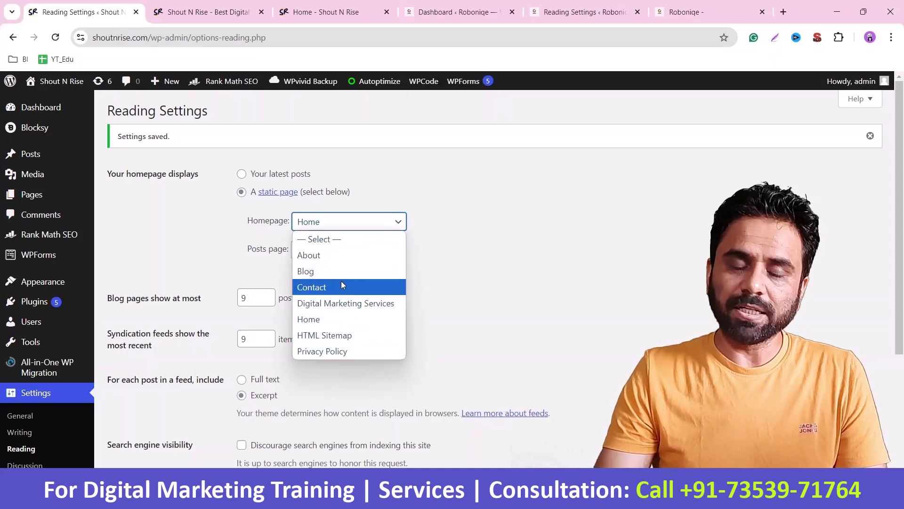
left_click(521, 254)
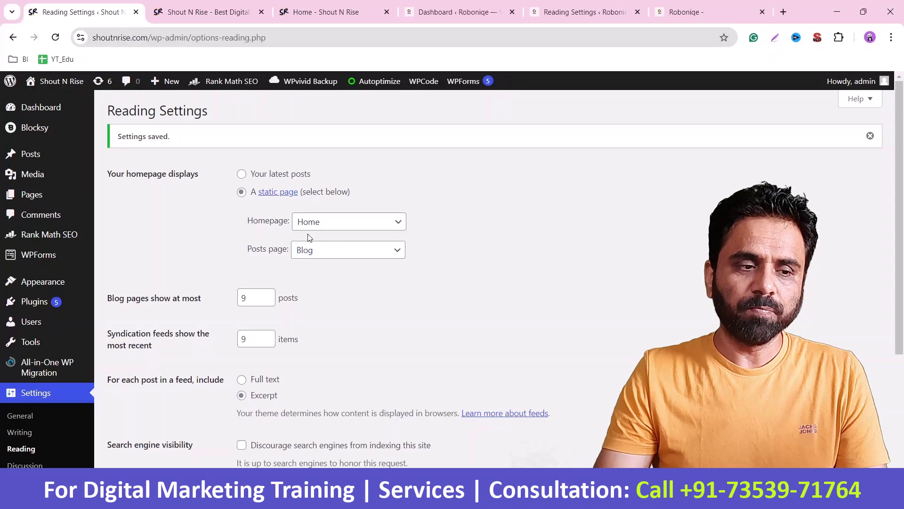
left_click(241, 174)
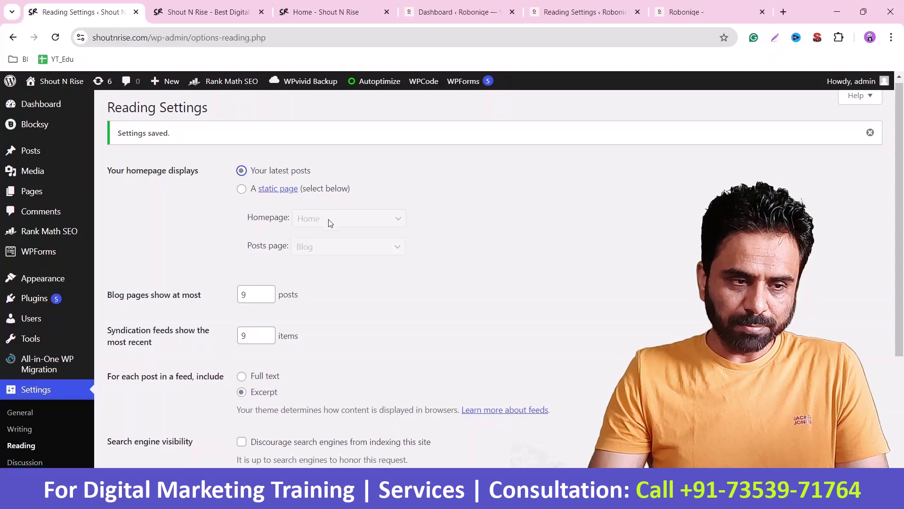
scroll(336, 229, "down", 4)
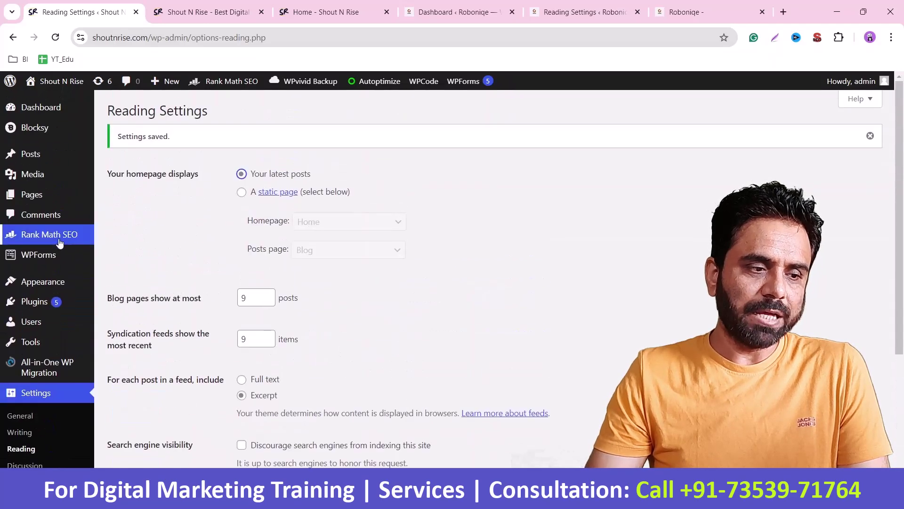
Step: Open the Homepage section of Rank Math's Titles & Meta settings and select the whole homepage title
mouse_move(72, 238)
left_click(146, 304)
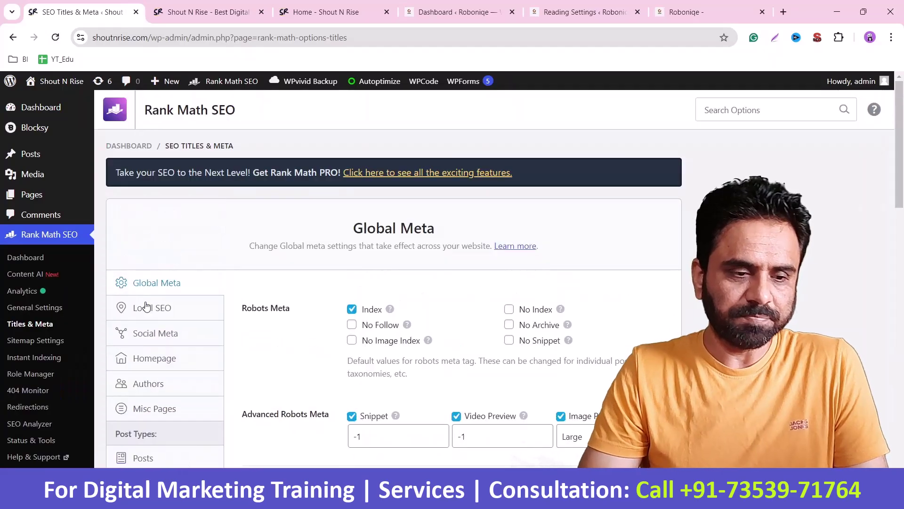
left_click(156, 359)
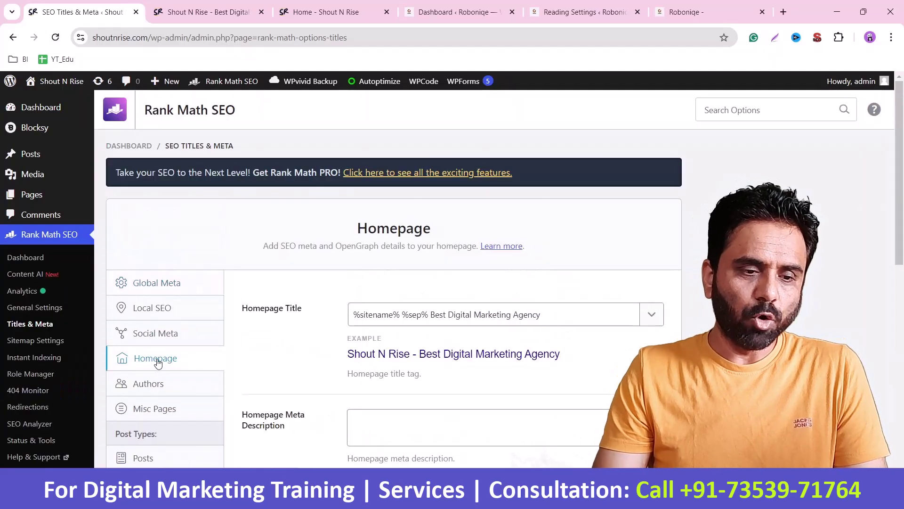
scroll(574, 301, "down", 2)
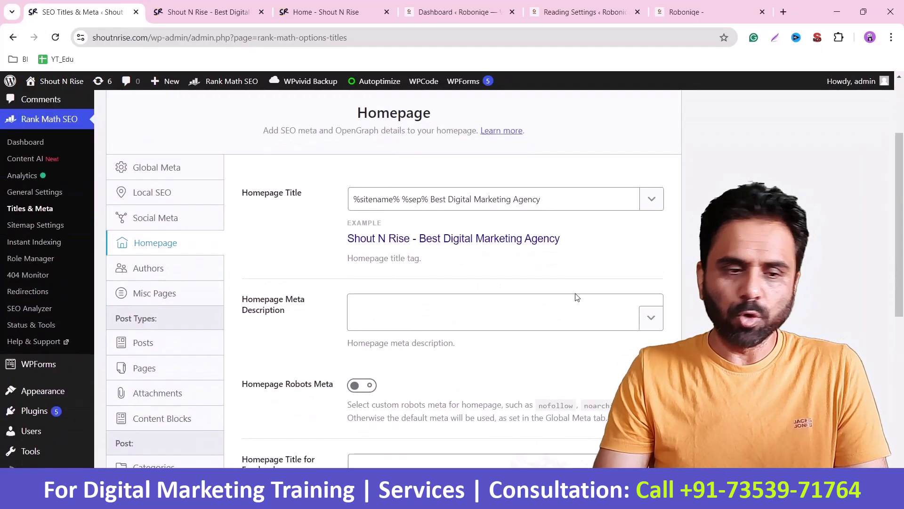
left_click(571, 199)
key("ctrl+a")
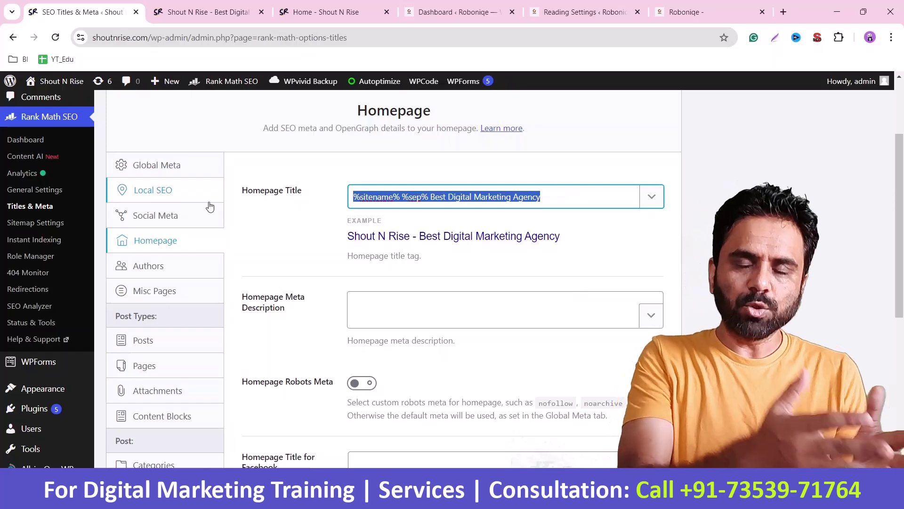
Step: Check the live latest-posts homepage and its web address, and return to the Rank Math homepage settings
left_click(202, 12)
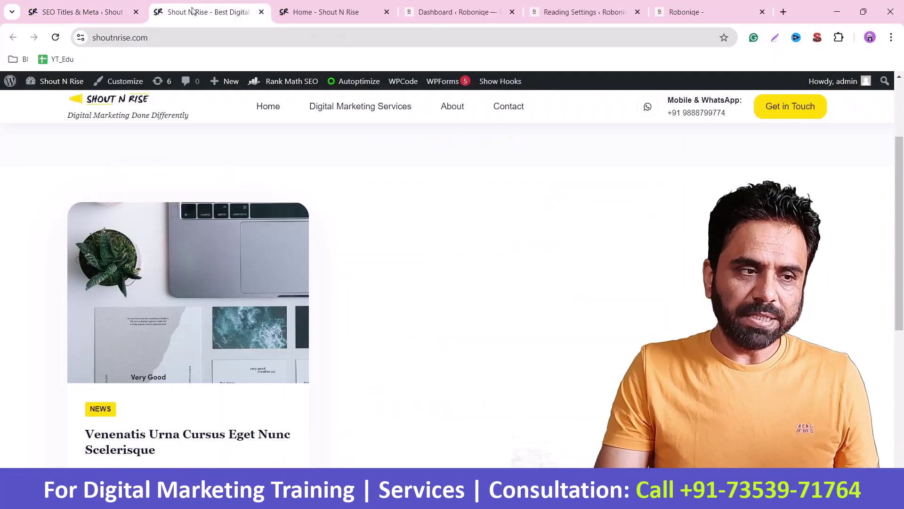
left_click(200, 38)
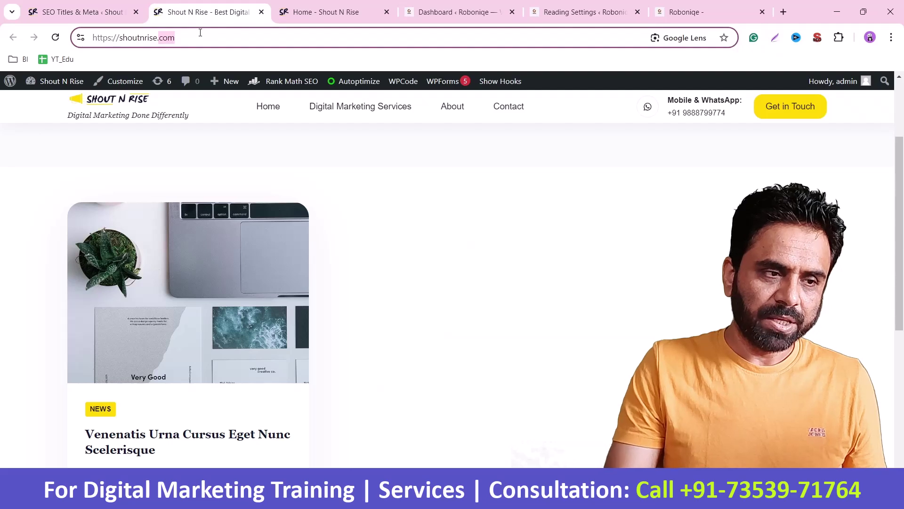
left_click(200, 33)
key("Return")
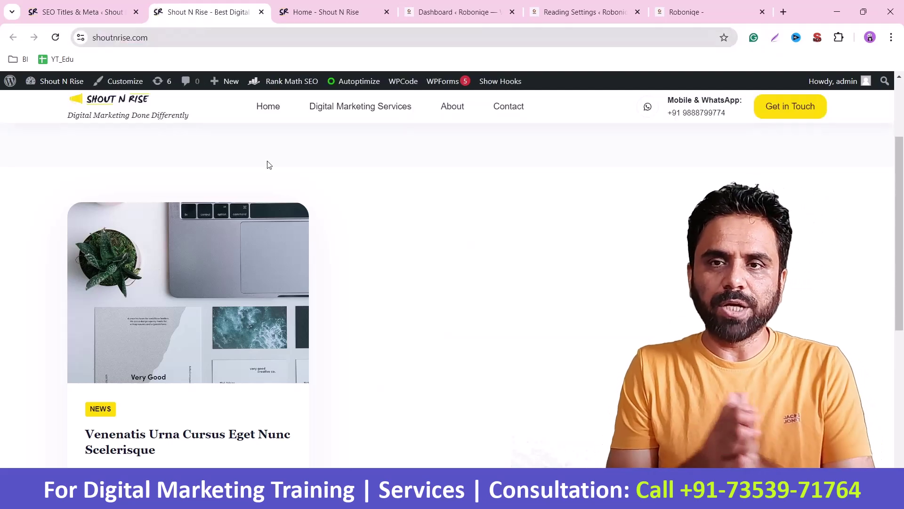
left_click(82, 12)
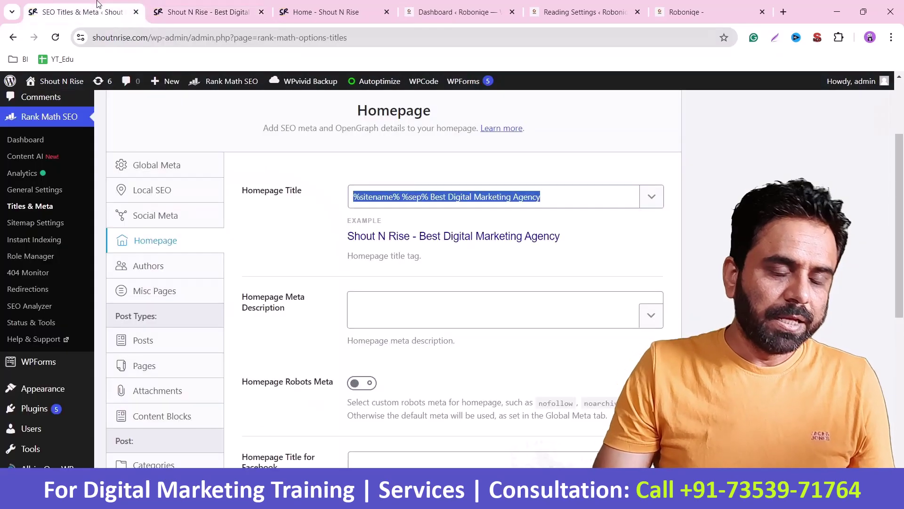
Step: Examine how the %sitename% and %sep% variables and the custom text of the homepage title map to its example preview
left_click(570, 199)
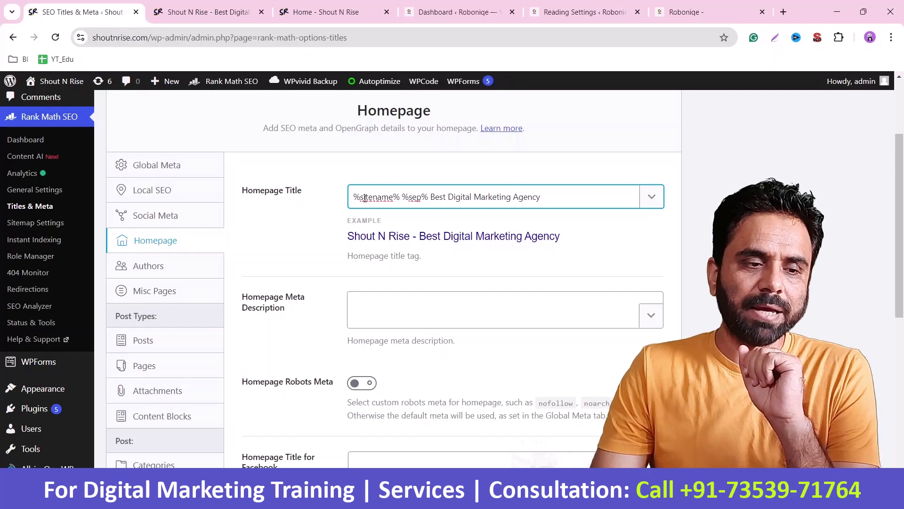
left_click_drag(351, 234, 419, 237)
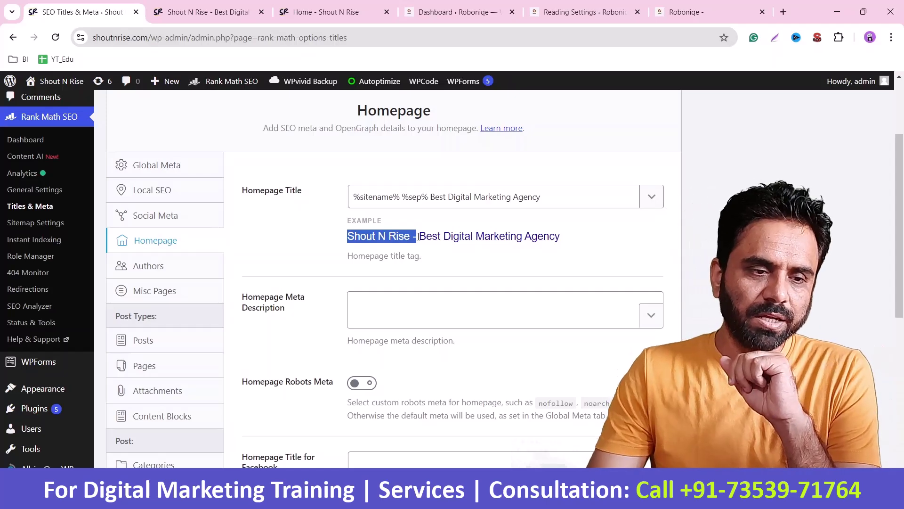
left_click(418, 237)
left_click_drag(402, 199, 344, 198)
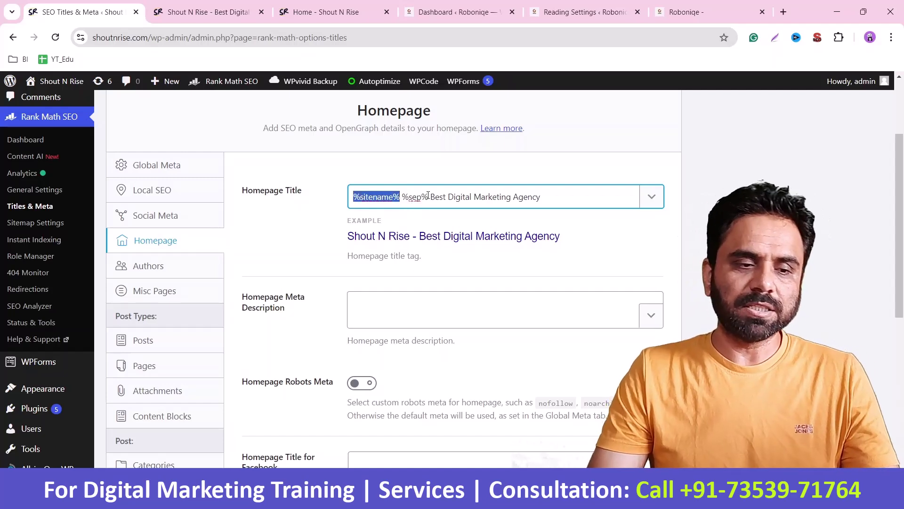
left_click(393, 204)
left_click_drag(429, 196, 403, 197)
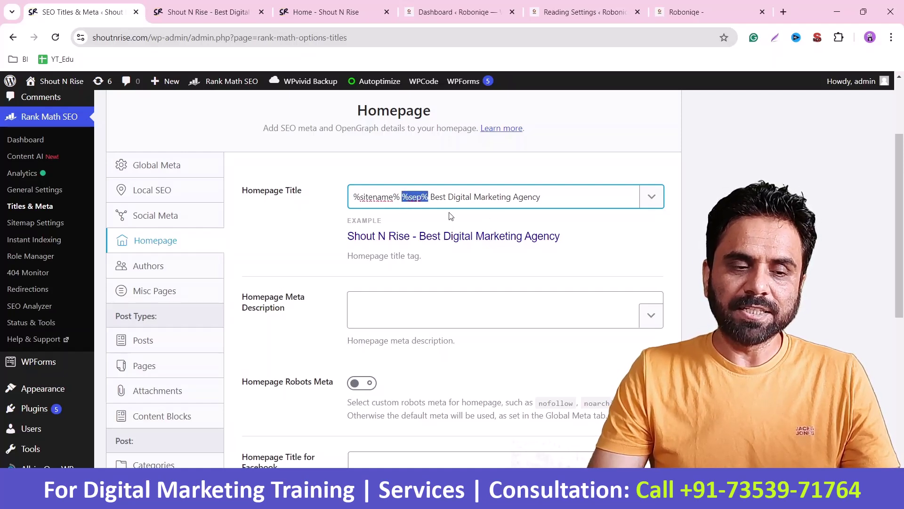
left_click(423, 195)
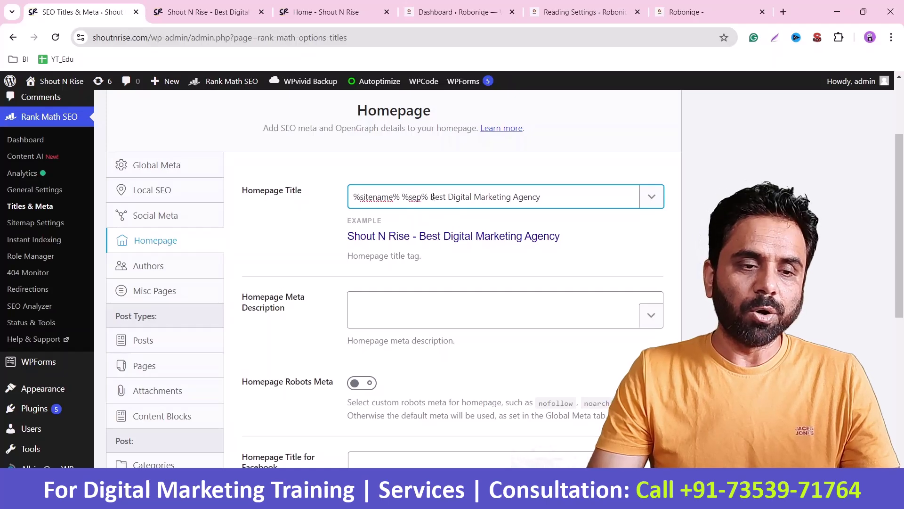
left_click_drag(432, 197, 564, 200)
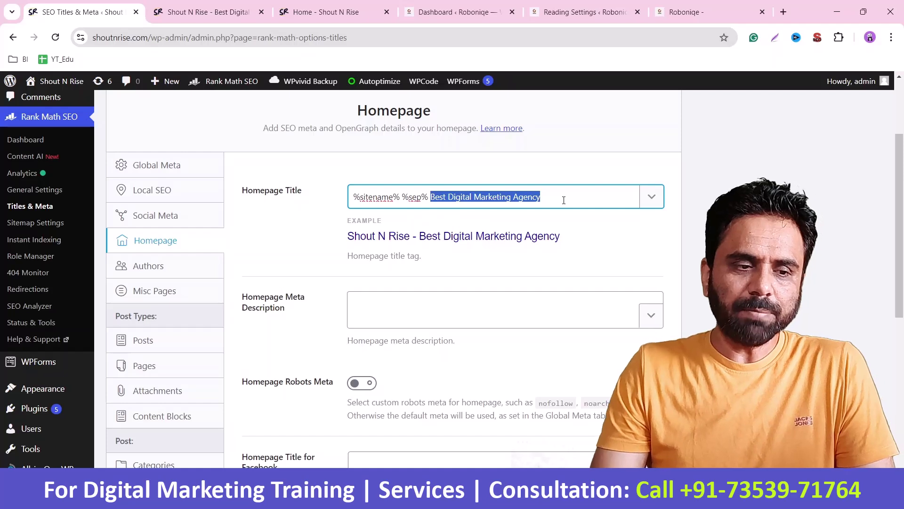
left_click_drag(349, 236, 567, 238)
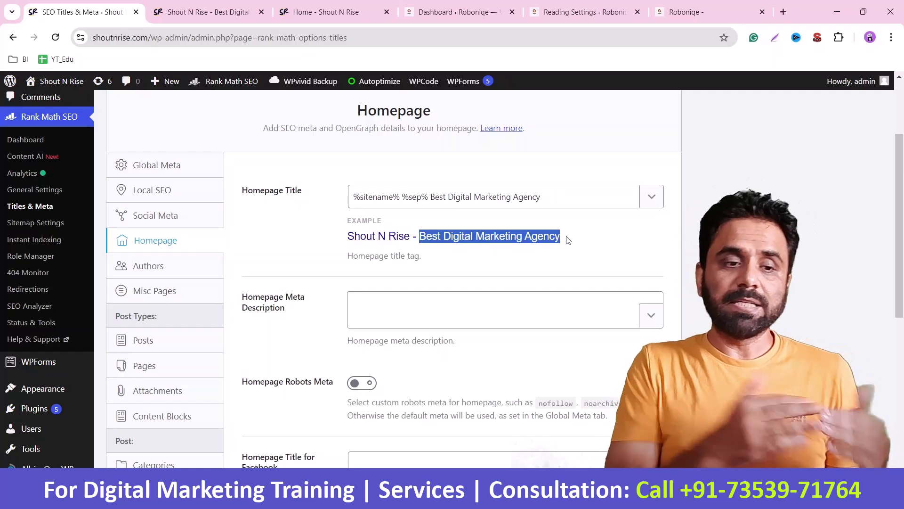
Step: Append "in India" to the Rank Math homepage title after "Best Digital Marketing Agency"
left_click(562, 201)
type("in")
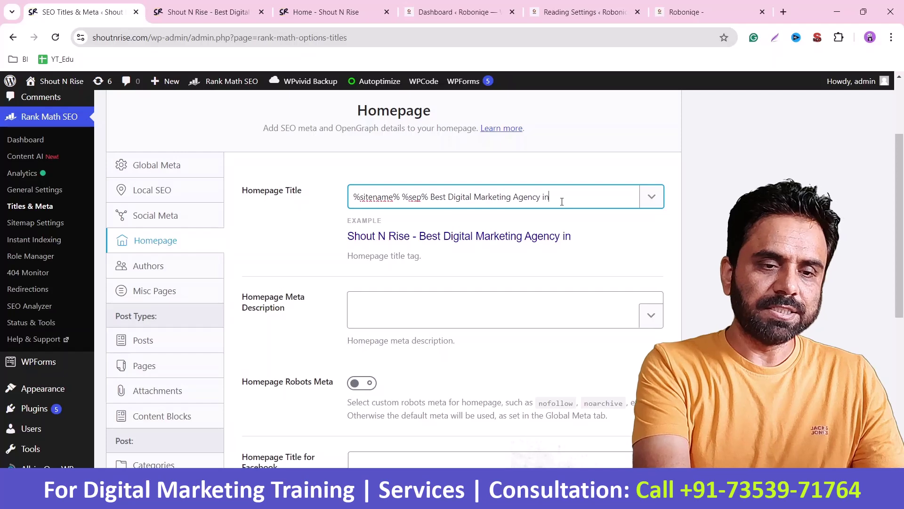
type(" India")
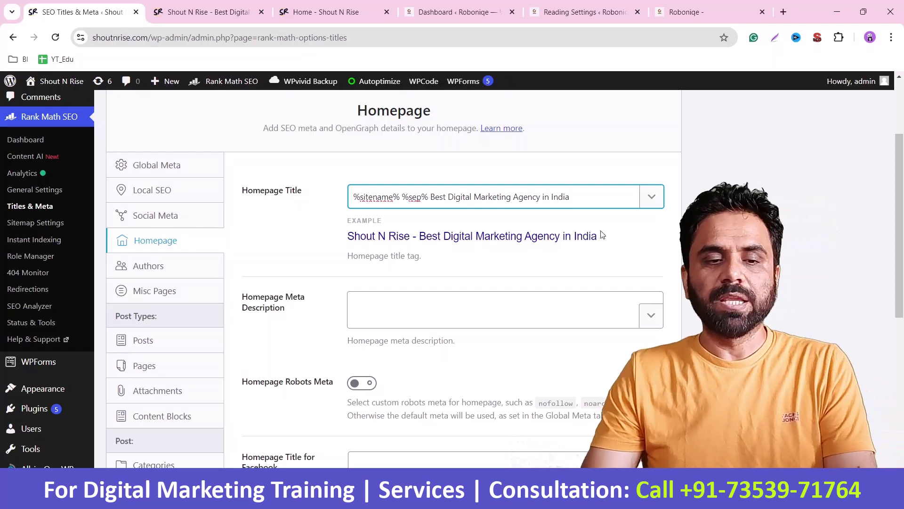
left_click(612, 249)
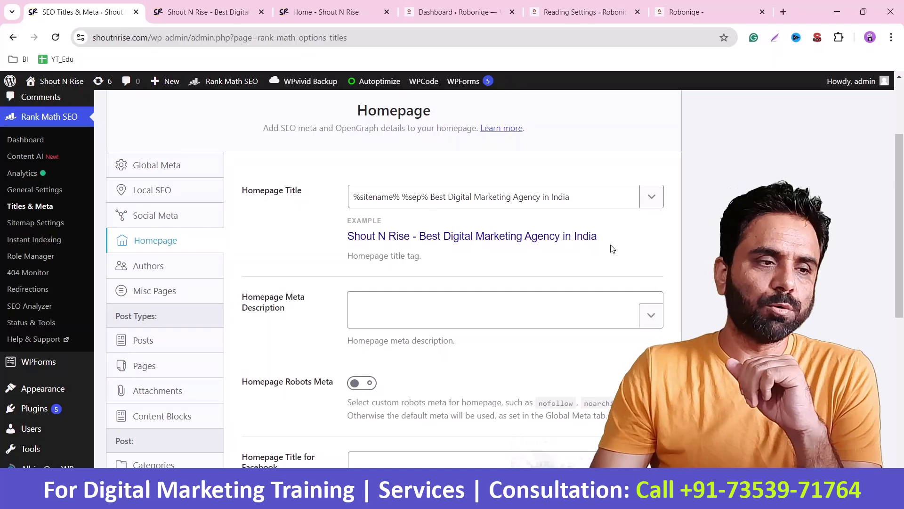
Step: Look at the live homepage again and highlight "Best Digital Marketing Agency in India" in the Rank Math homepage title
left_click(237, 9)
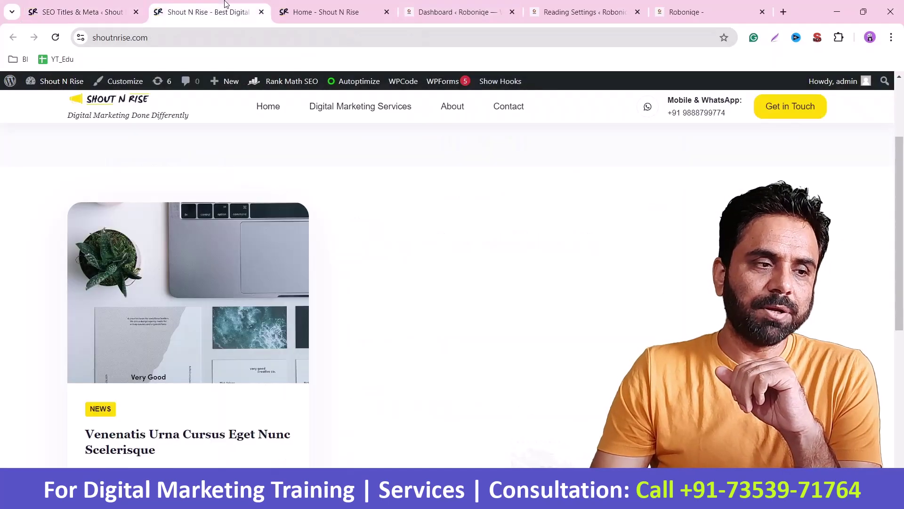
left_click(104, 3)
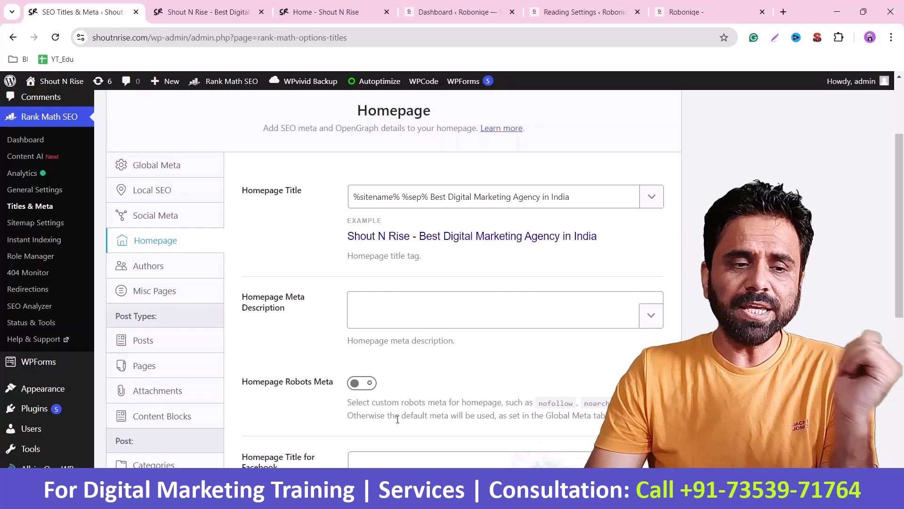
left_click_drag(431, 197, 580, 192)
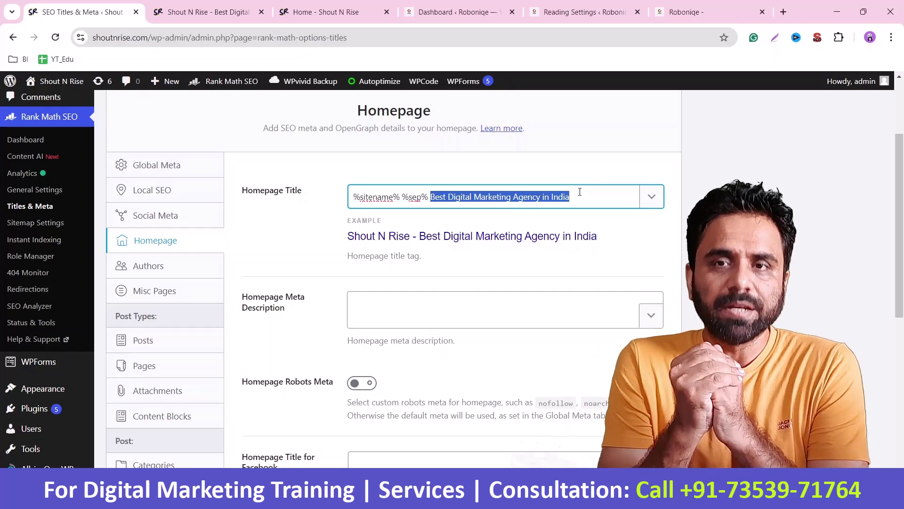
Step: Search Google for "digital marketing agency" in a new browser tab and skim the result titles
left_click(784, 11)
type("d")
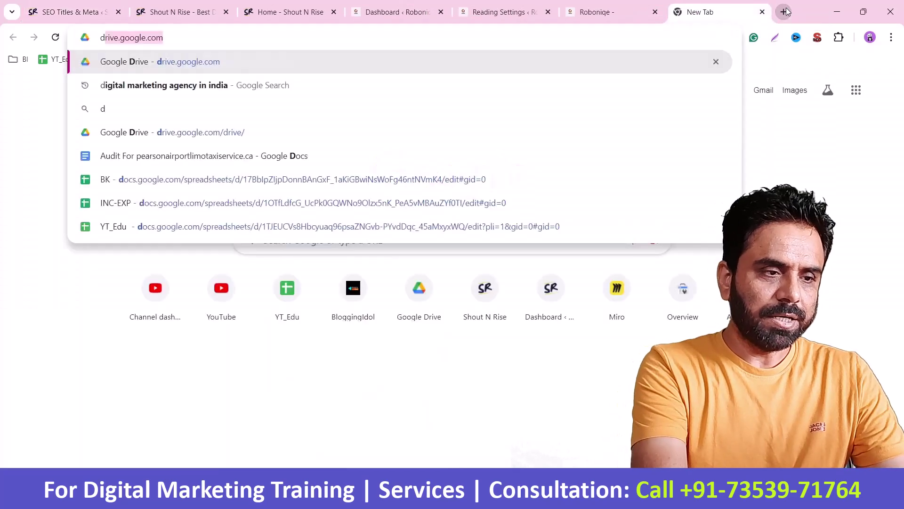
type("igital marketing agency i")
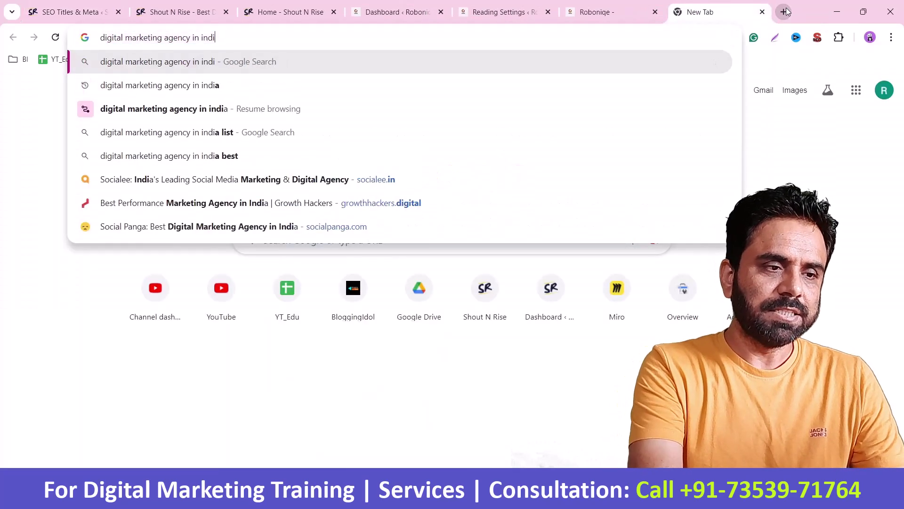
key("BackSpace")
key("Return")
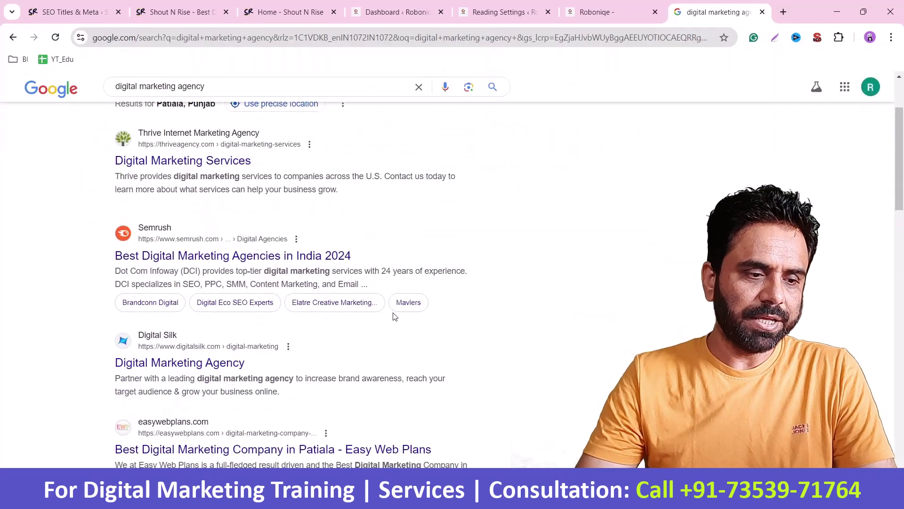
scroll(393, 317, "down", 2)
scroll(393, 316, "down", 4)
scroll(394, 317, "up", 6)
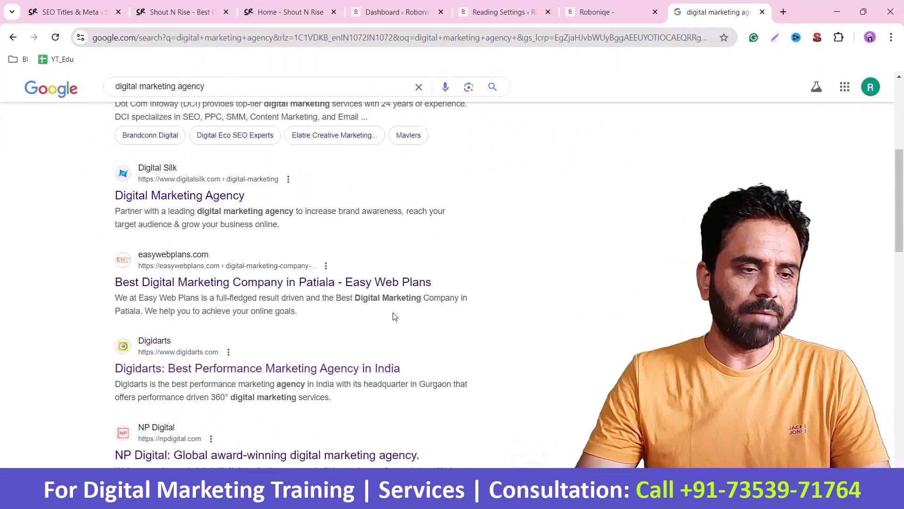
Step: Refine the Google search to "digital marketing agency in india"
left_click(269, 99)
type("i")
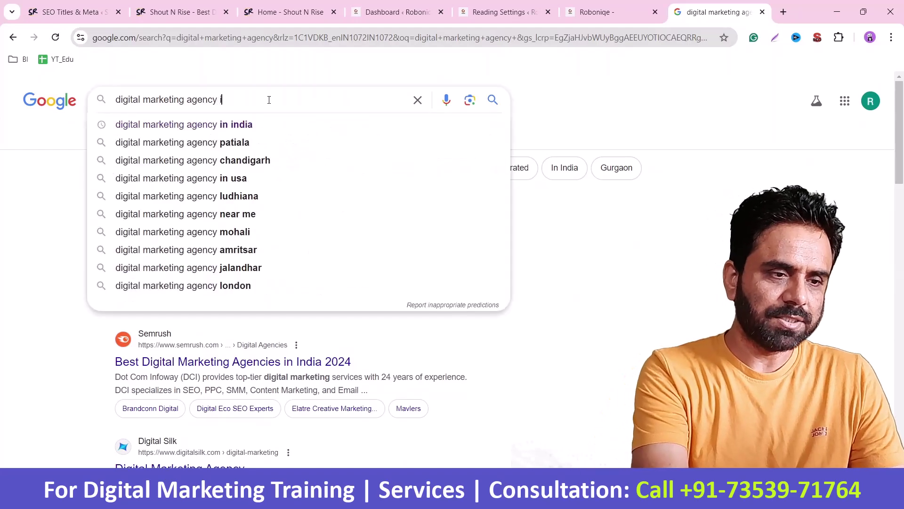
type("n india")
key("Return")
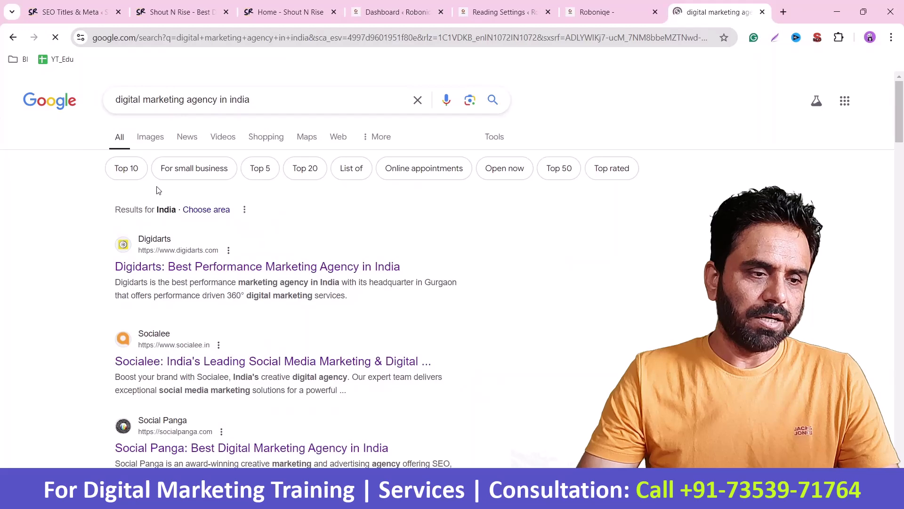
Step: Open the Digidarts, Socialee and Social Panga search results, each in its own new browser tab
right_click(277, 268)
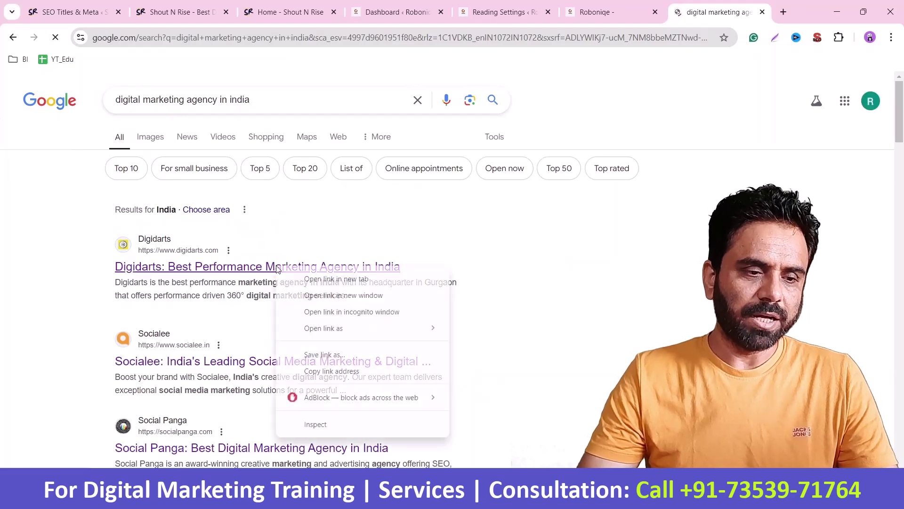
left_click(336, 279)
right_click(286, 361)
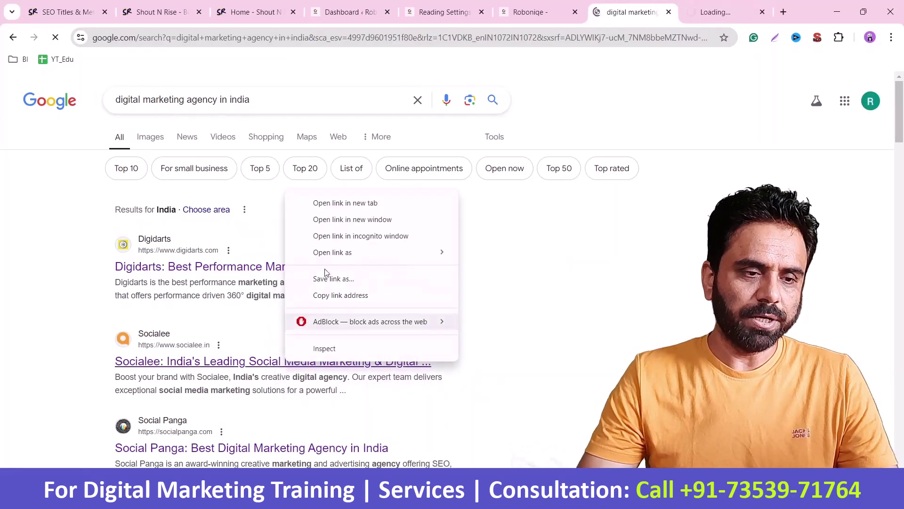
left_click(340, 203)
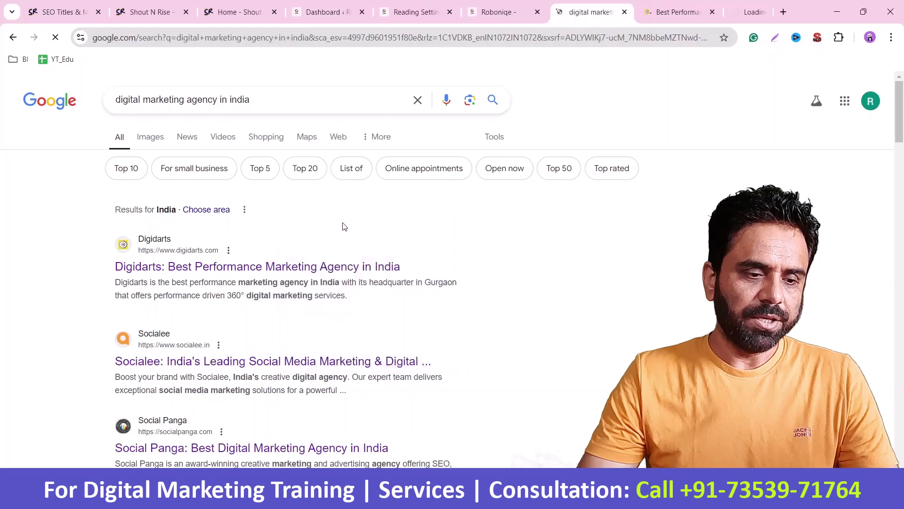
right_click(331, 448)
left_click(372, 284)
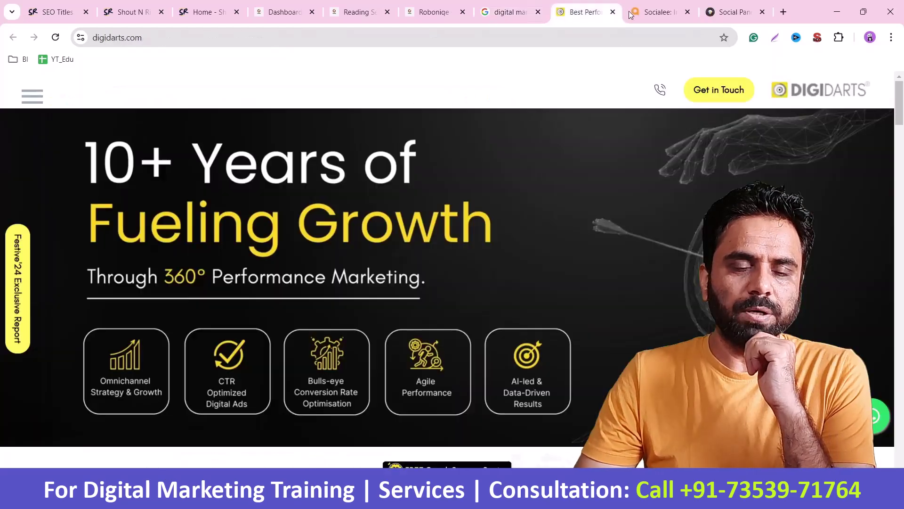
Step: Inspect the Digidarts homepage's SEO summary and highlight "Best Performance Marketing Agency in India" in its title
left_click(570, 14)
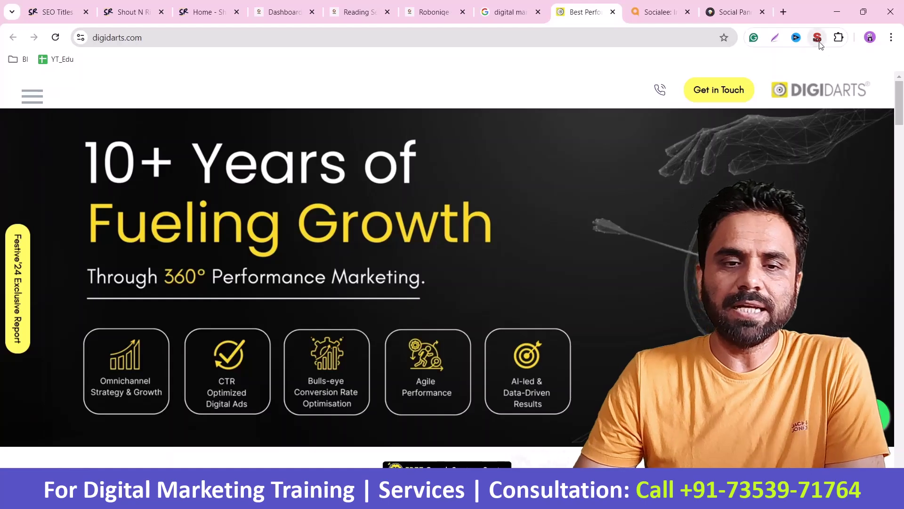
left_click(819, 42)
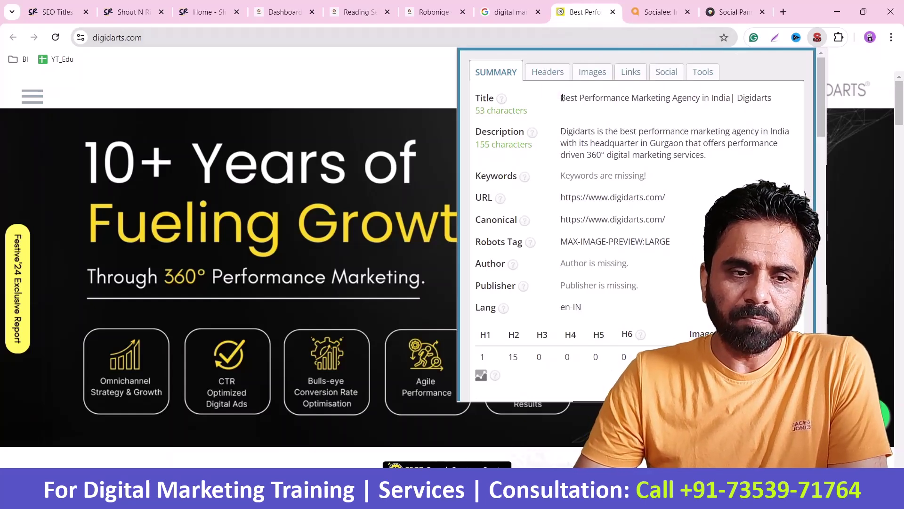
left_click_drag(563, 97, 778, 104)
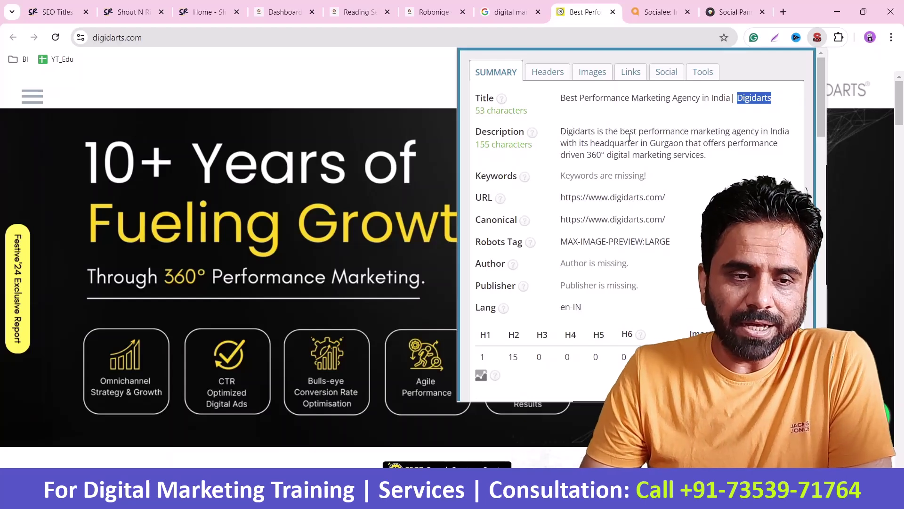
left_click_drag(561, 99, 730, 101)
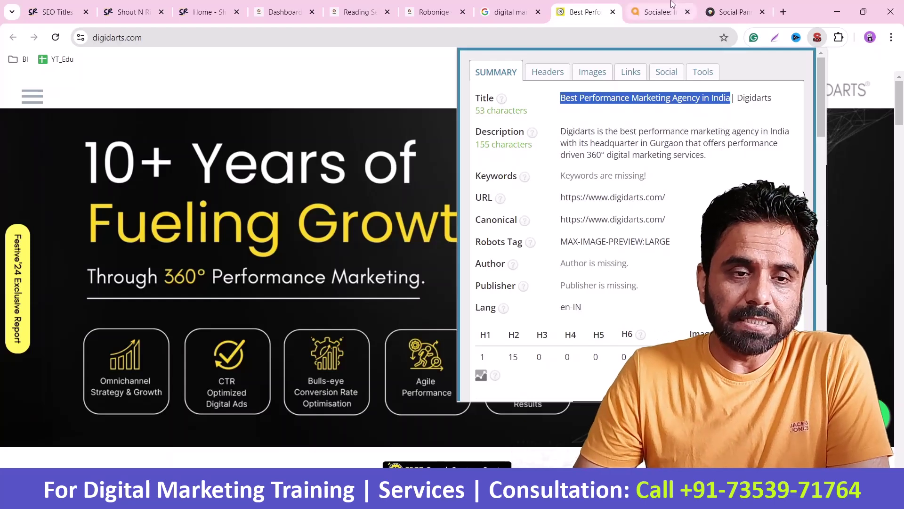
Step: Inspect the Socialee homepage's SEO summary and highlight "India's Leading Social Media Marketing & Digital Agency" in its title
left_click(659, 12)
left_click(818, 38)
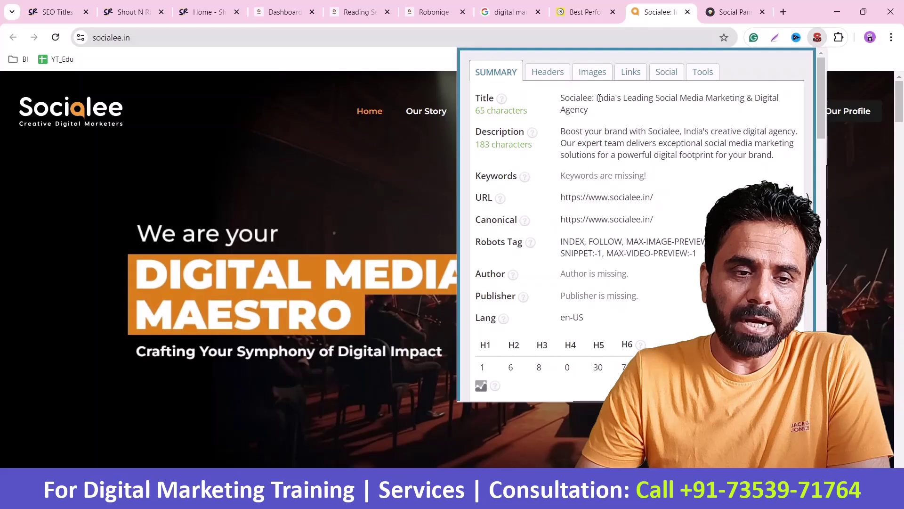
double_click(598, 98)
left_click(597, 99)
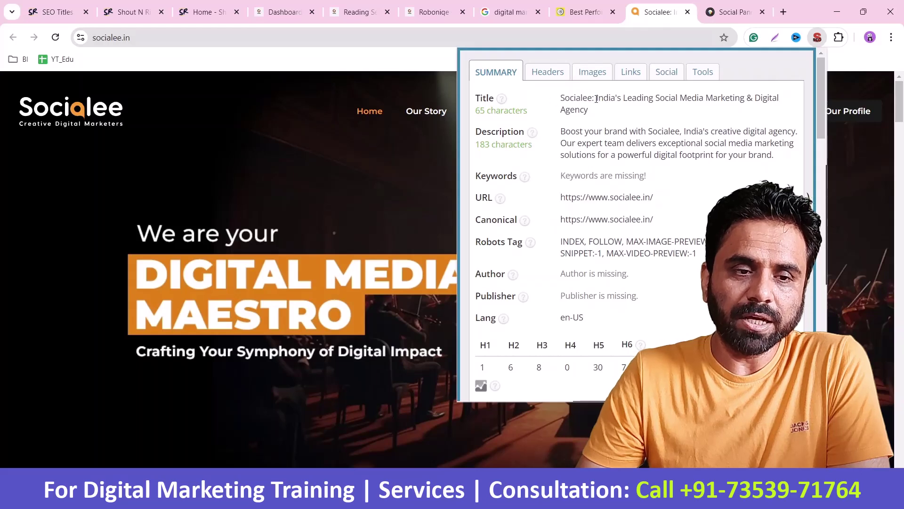
left_click_drag(597, 99, 782, 111)
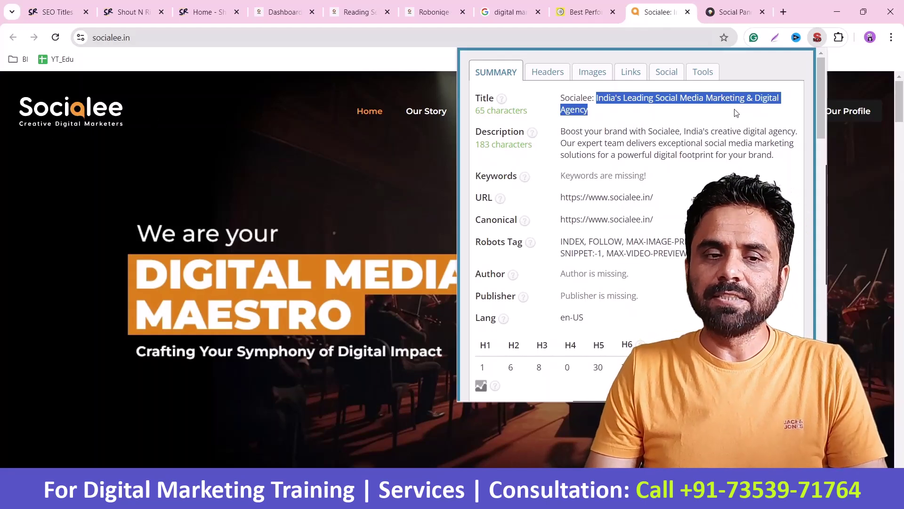
Step: Inspect the Social Panga homepage's SEO summary and highlight the keyword phrase after the brand name in its title
left_click(743, 19)
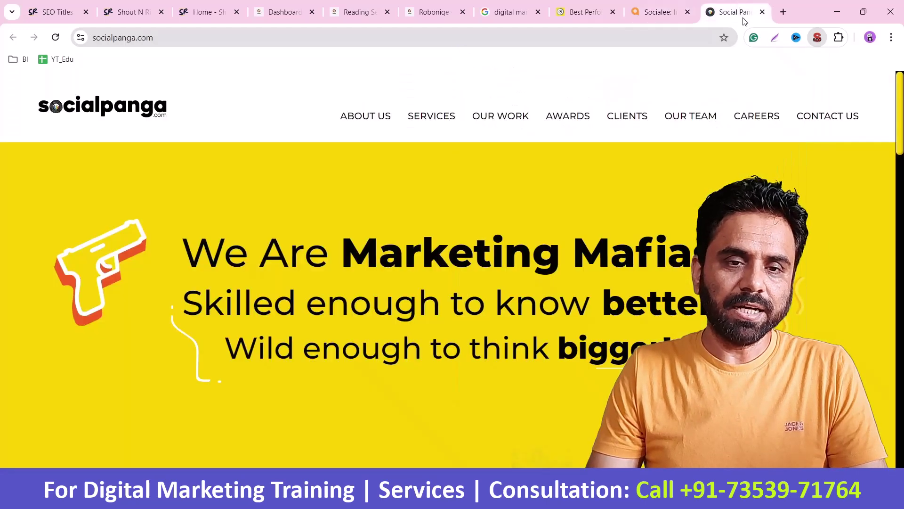
left_click(817, 38)
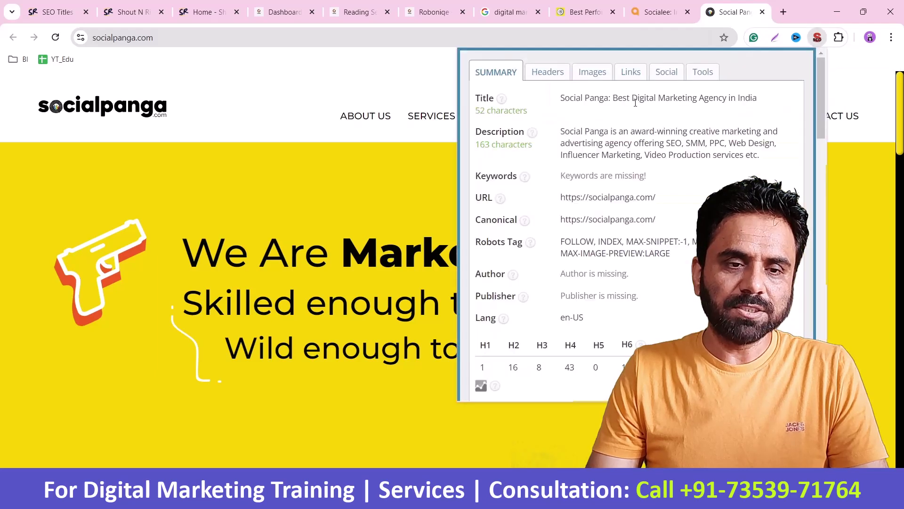
left_click_drag(618, 98, 769, 104)
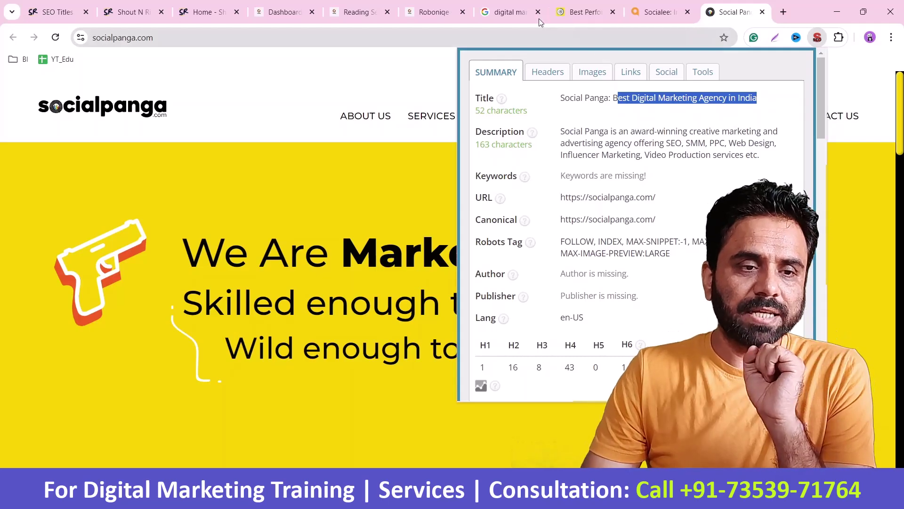
Step: Return to the Rank Math homepage settings and highlight the custom text after %sep% in the homepage title
left_click(508, 11)
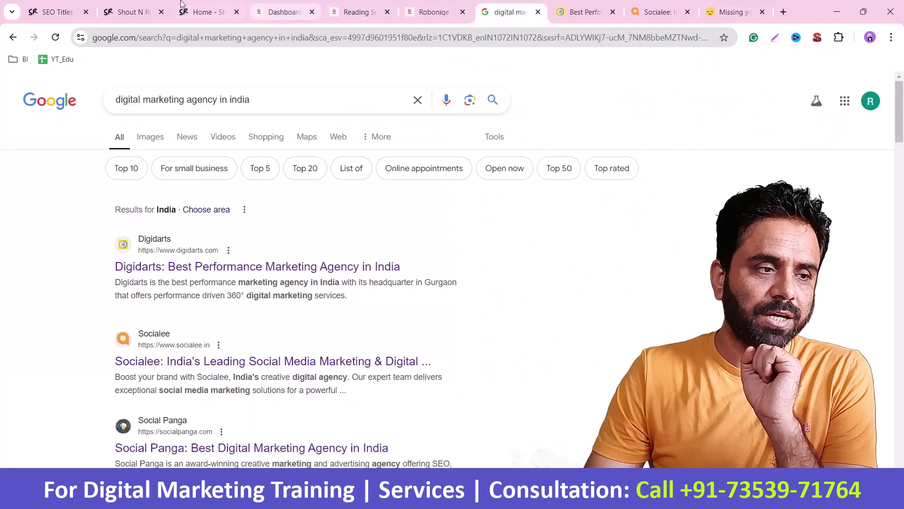
left_click(132, 12)
left_click(54, 12)
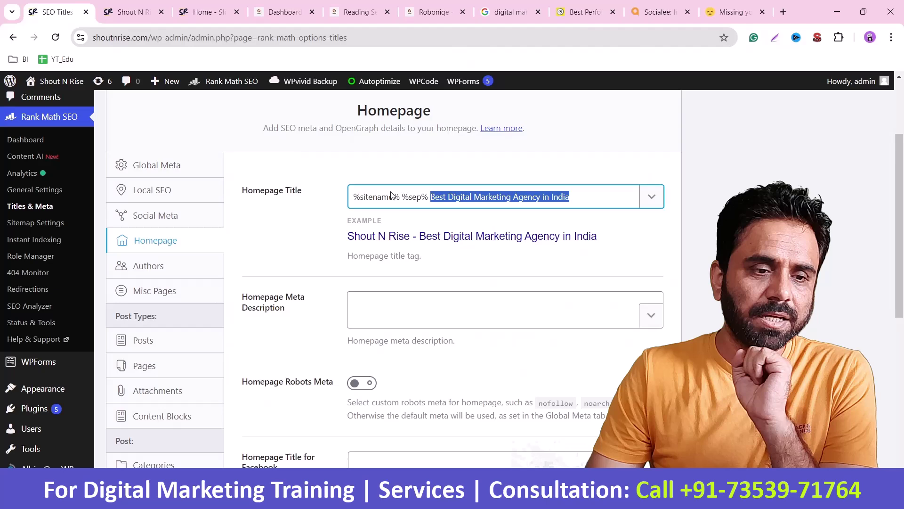
left_click(465, 197)
left_click_drag(575, 199, 428, 197)
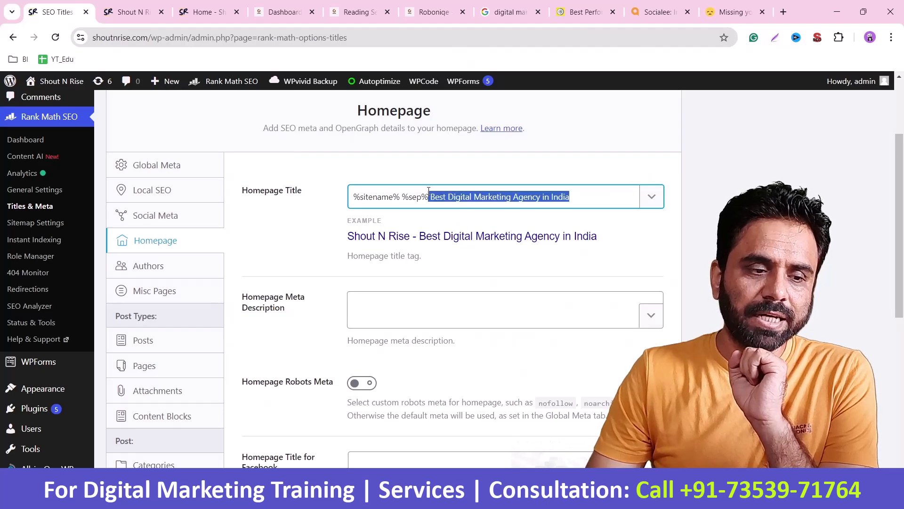
Step: Enter "Shoutnrise is the best digital marketing agency in india." as the homepage meta description
left_click(416, 301)
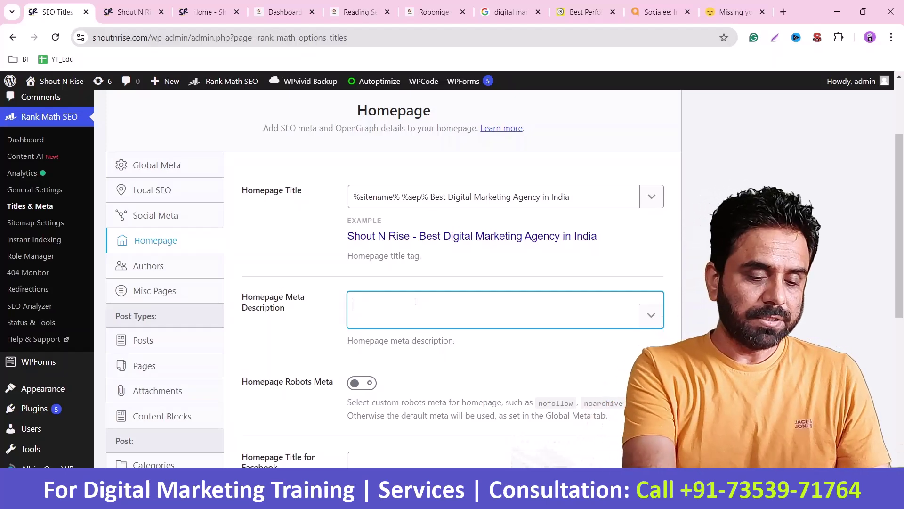
type("Shoutnr")
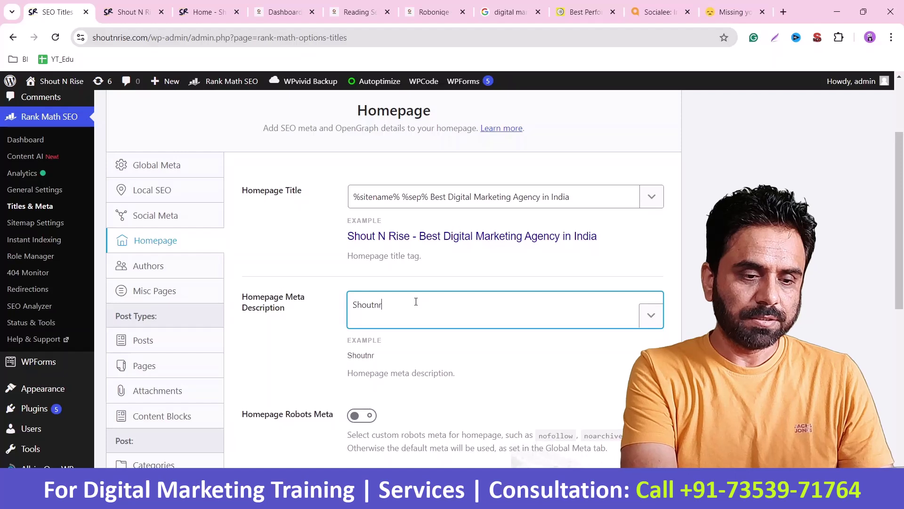
type("ise is t")
key("BackSpace")
key("BackSpace")
key("BackSpace")
key("BackSpace")
key("BackSpace")
type("ise is the best ")
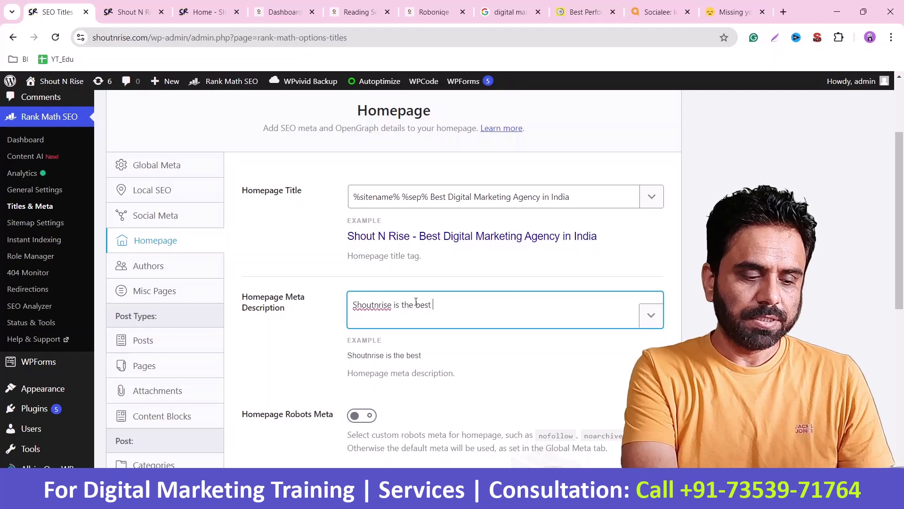
type("digital marketing agency")
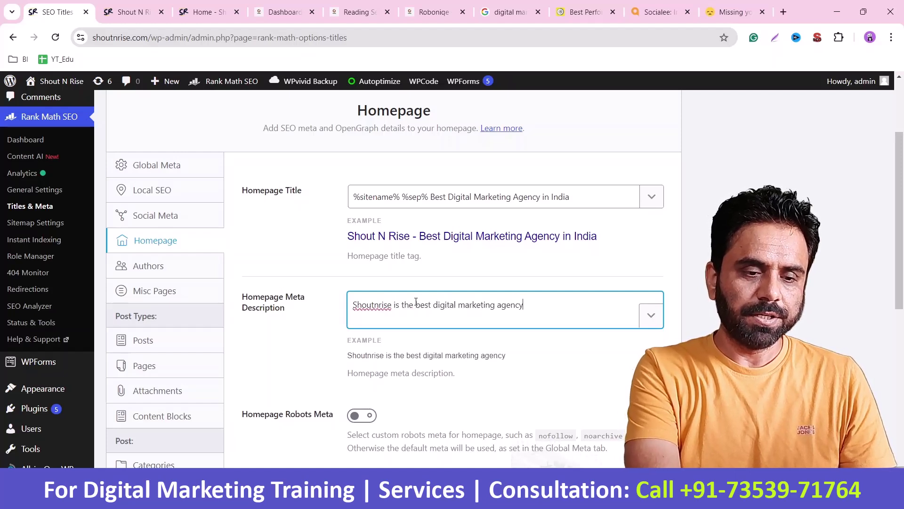
type(" in india.")
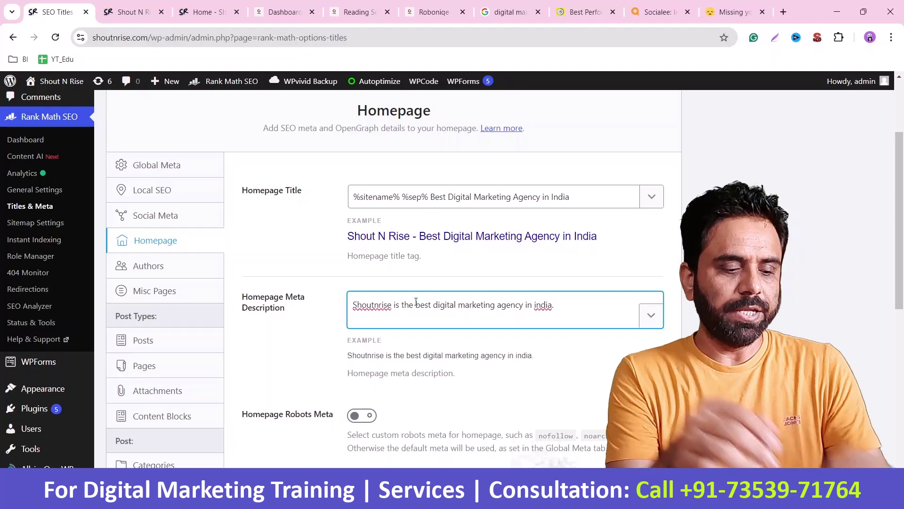
Step: Add "We offer SEO, Social Media Marketing, PPC and Web Design Services." to the end of the homepage meta description
type("We o")
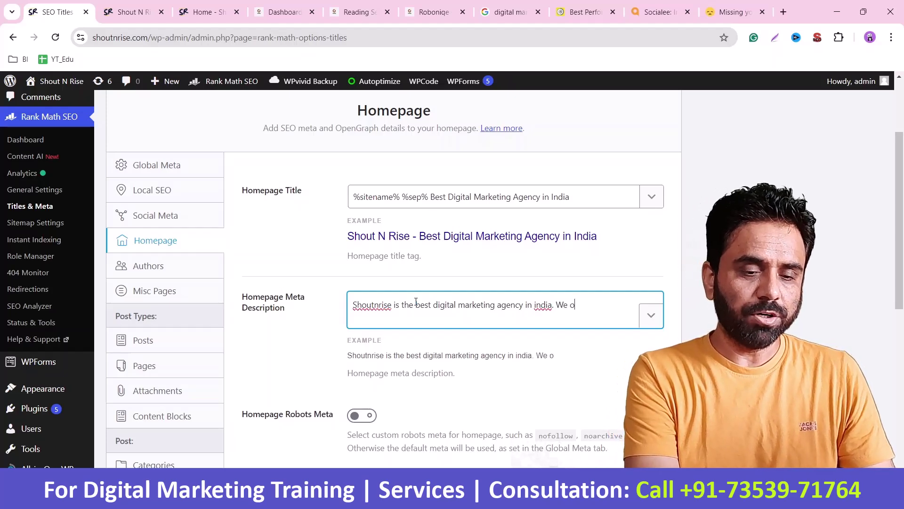
type("ffer SEO")
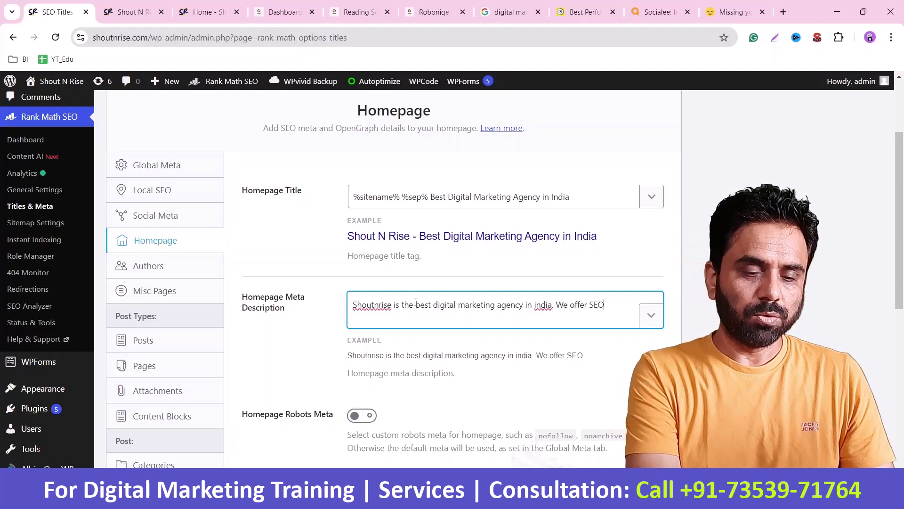
type(", Scoa")
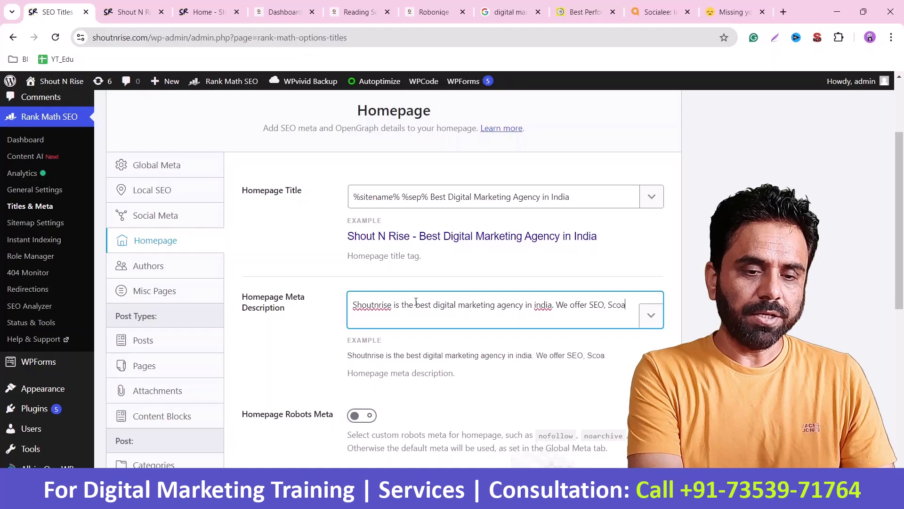
key("BackSpace")
key("BackSpace")
key("BackSpace")
type("ocial Media Marketing, PPC ")
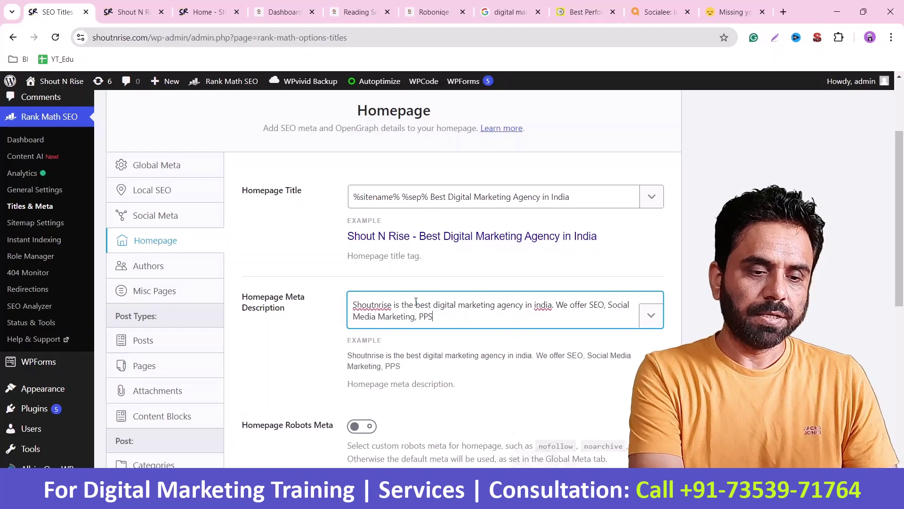
type("and we")
key("BackSpace")
key("BackSpace")
type("W")
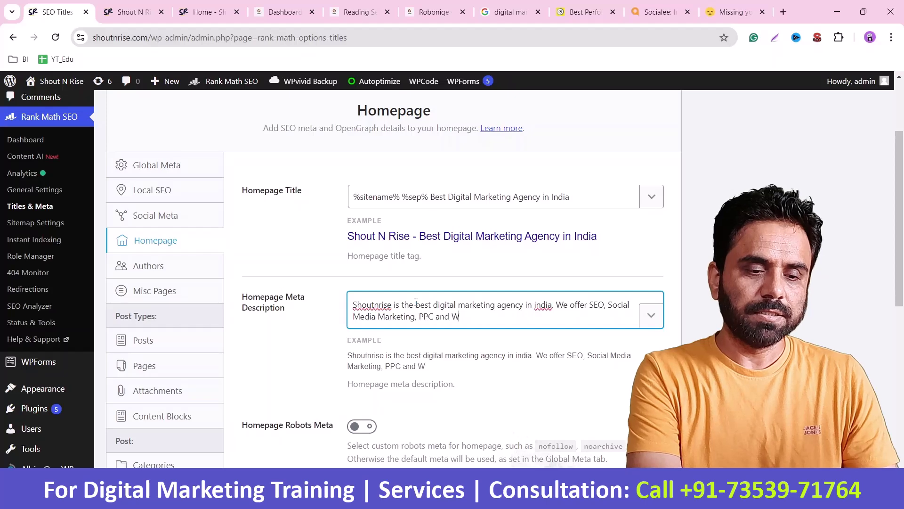
type("eb Design Services.")
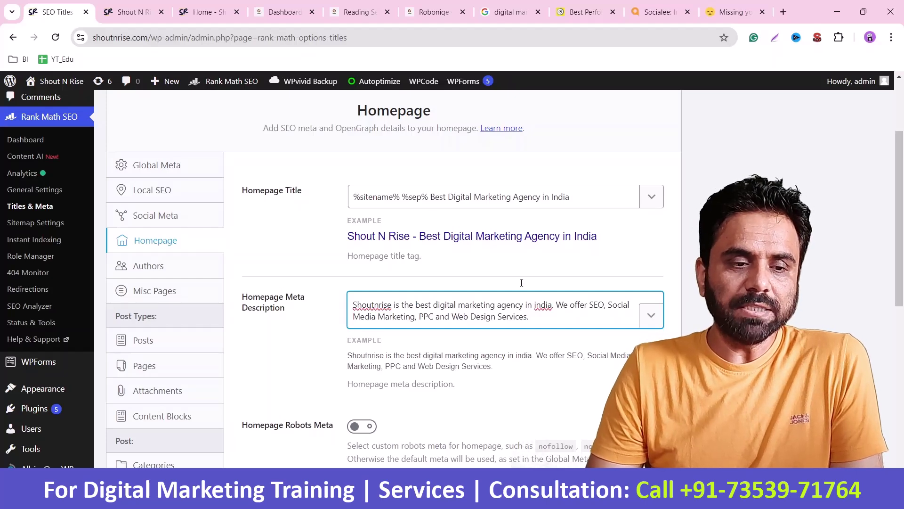
scroll(491, 239, "down", 8)
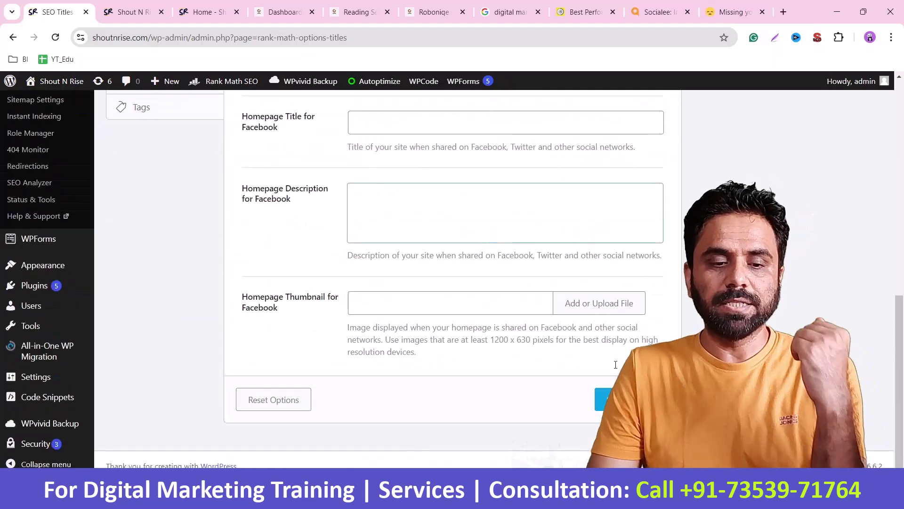
Step: Save the homepage title and meta description settings and review the saved entries
left_click(610, 399)
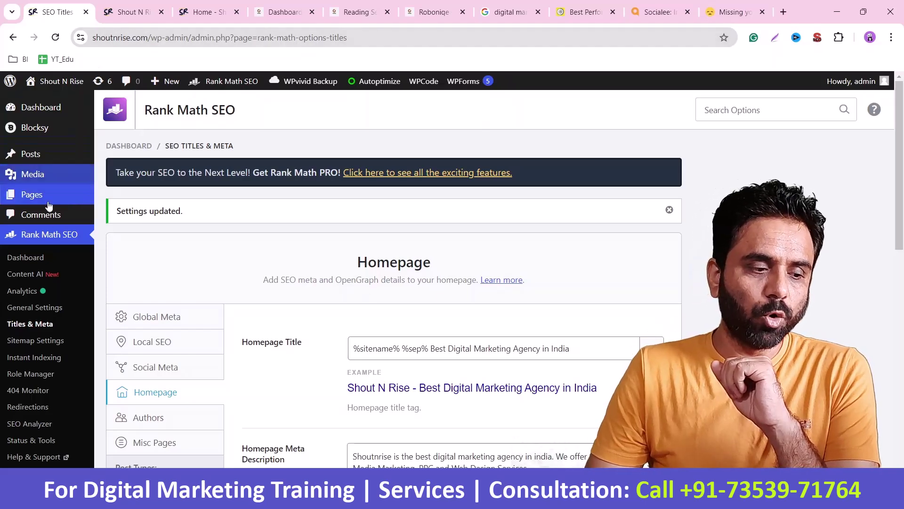
scroll(53, 335, "down", 1)
scroll(54, 335, "down", 3)
mouse_move(53, 335)
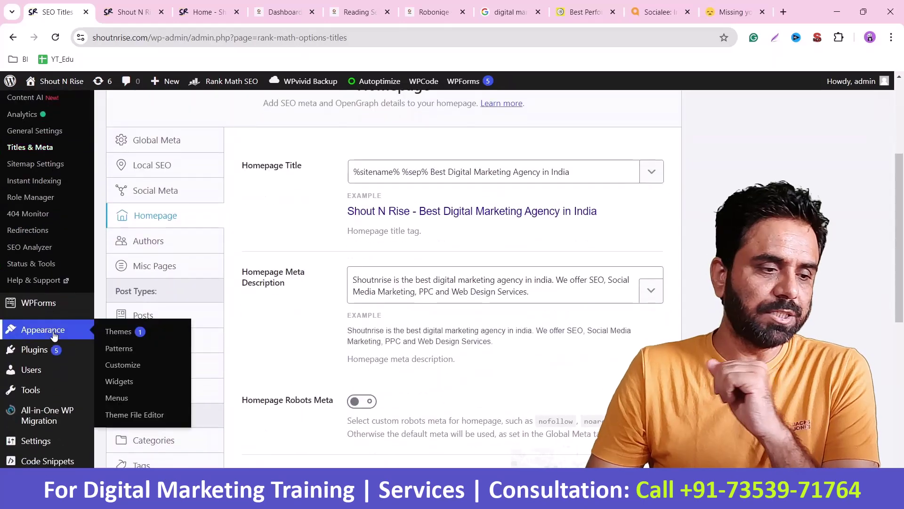
Step: In the WordPress Reading settings, switch the homepage display to a static page and choose Home as the homepage
scroll(54, 292, "up", 5)
scroll(54, 283, "down", 11)
mouse_move(58, 253)
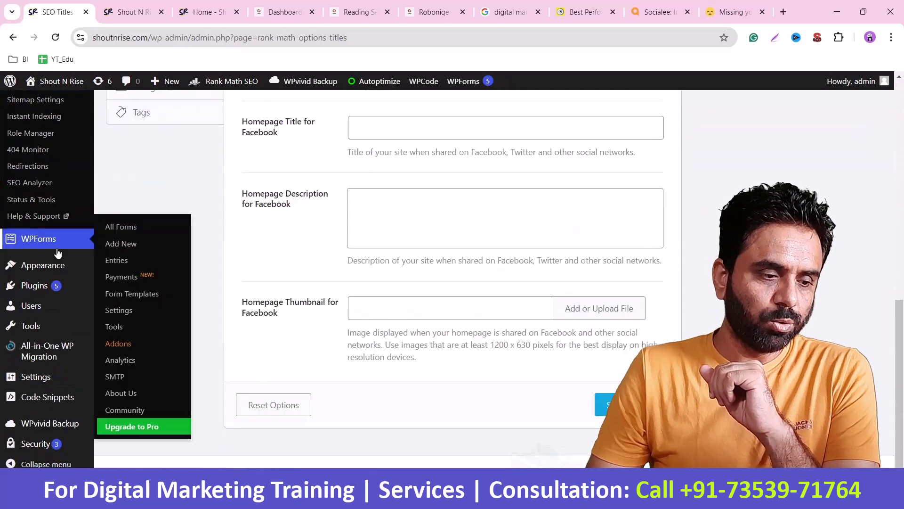
mouse_move(56, 269)
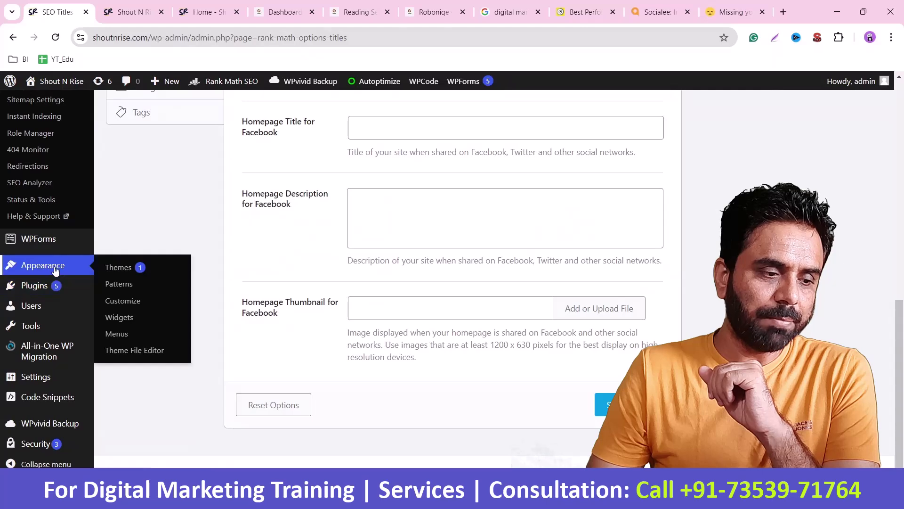
mouse_move(85, 370)
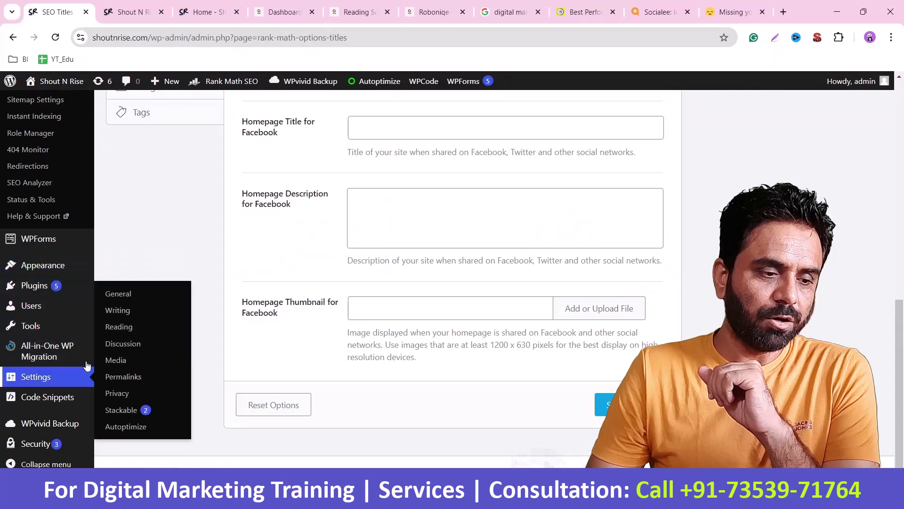
left_click(120, 331)
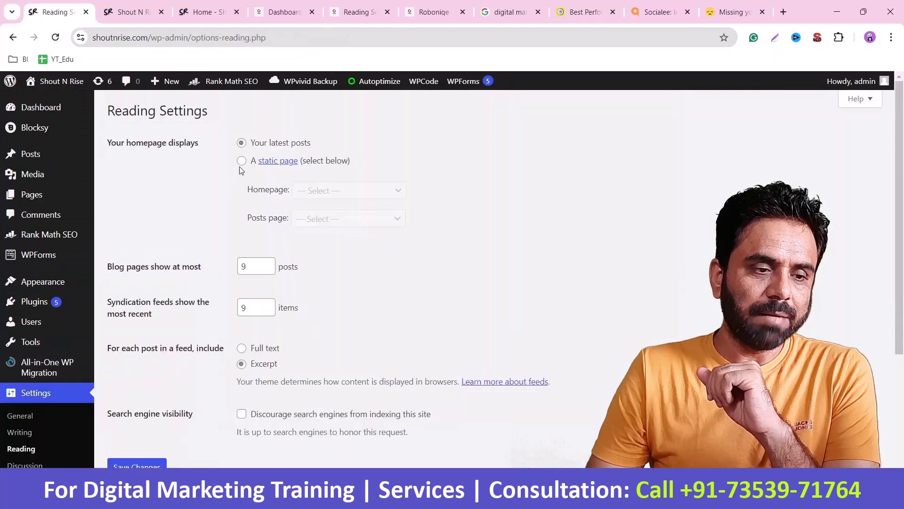
left_click(242, 161)
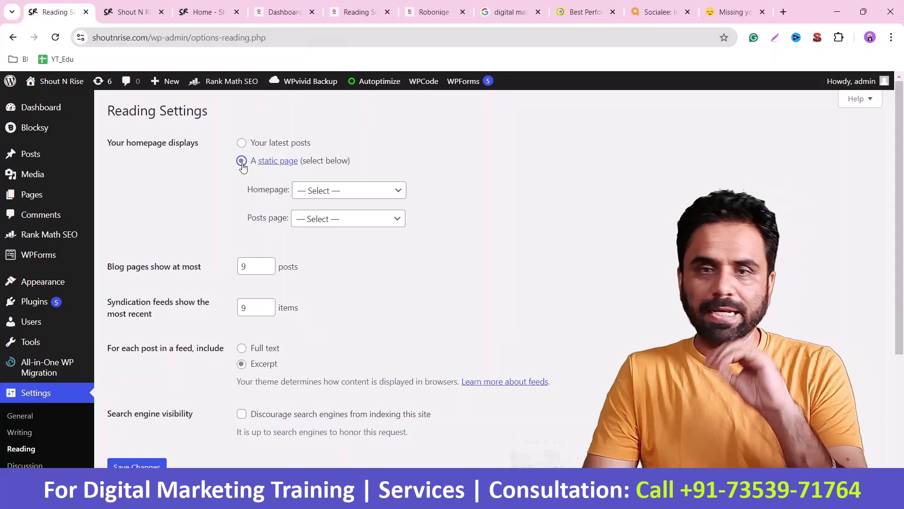
left_click(380, 199)
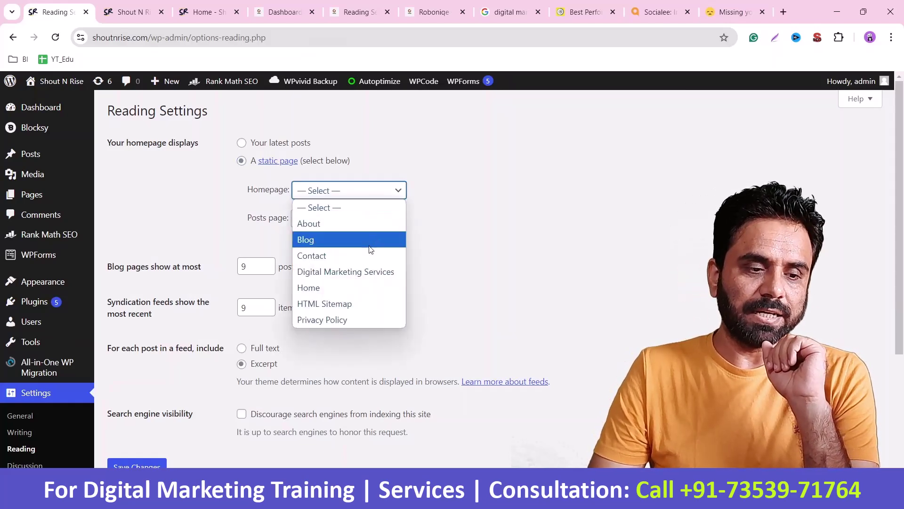
left_click(353, 287)
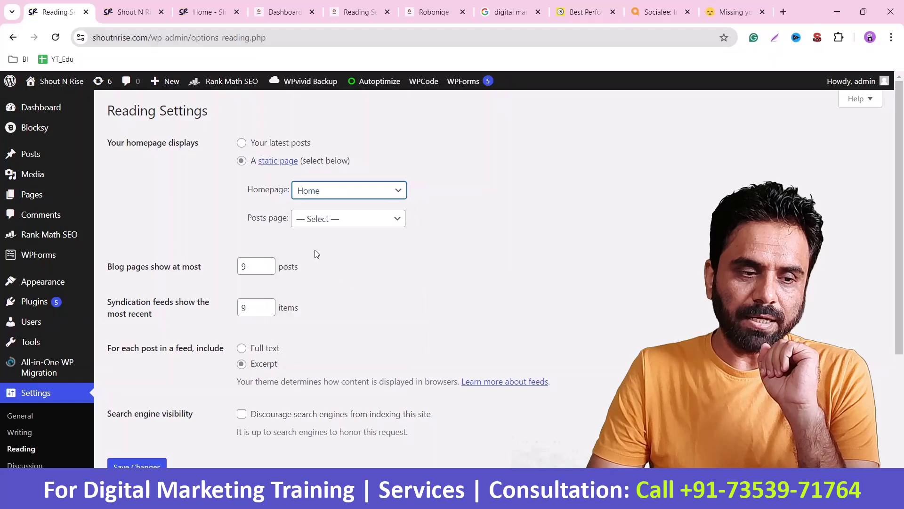
Step: Assign Blog as the posts page and save the Reading settings
left_click(304, 223)
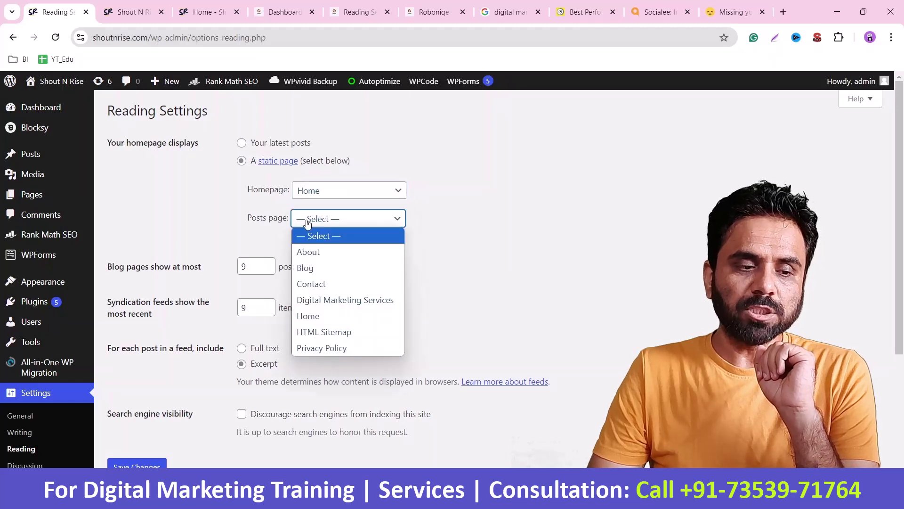
left_click(311, 266)
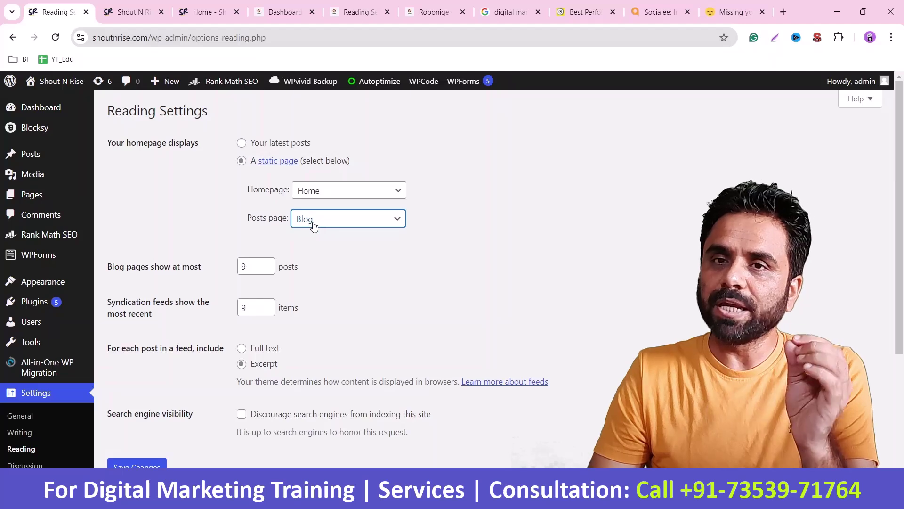
left_click(123, 464)
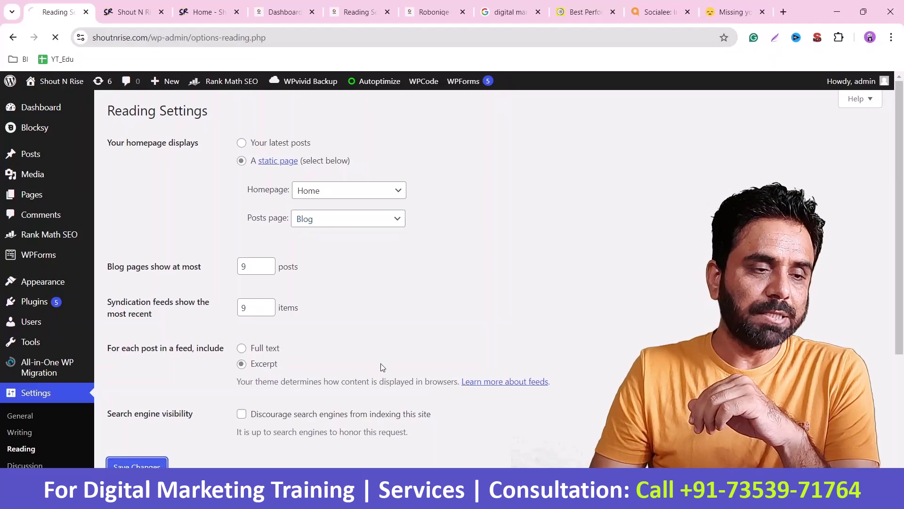
Step: Reload the live shoutnrise.com homepage to check the static front page
left_click(142, 12)
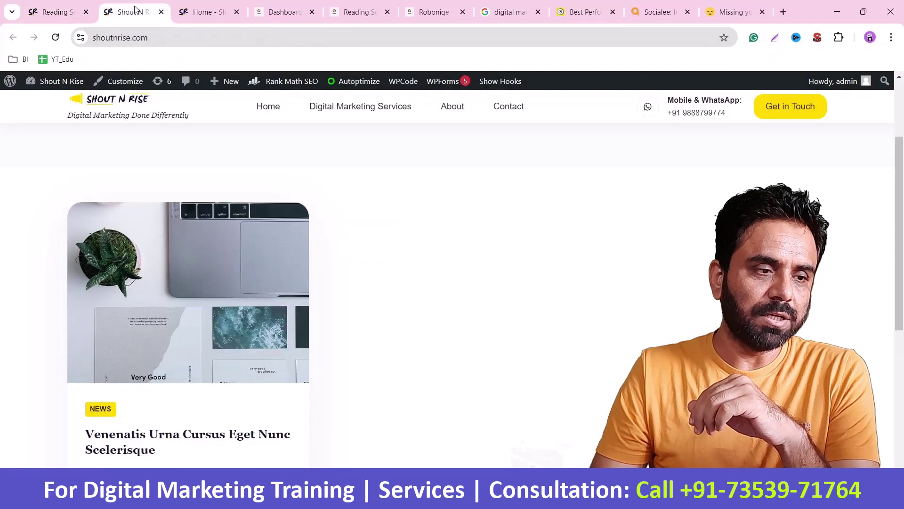
left_click(212, 41)
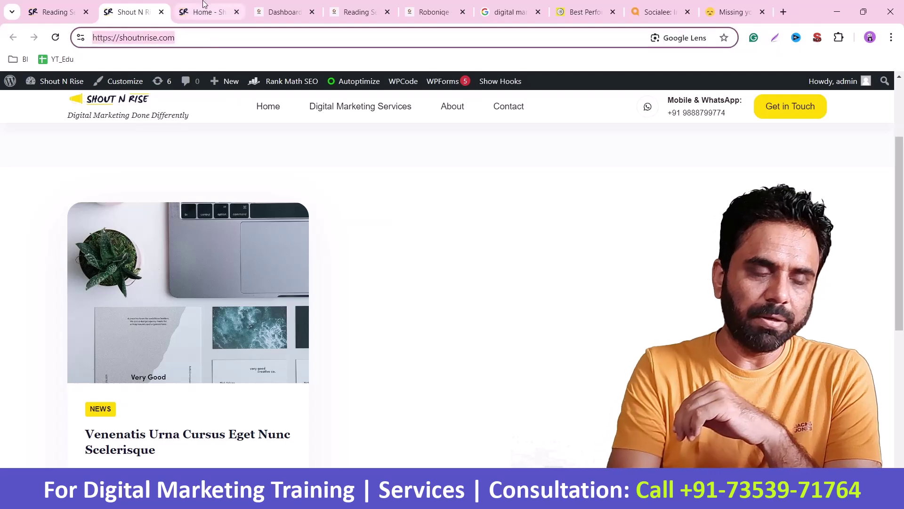
key("Return")
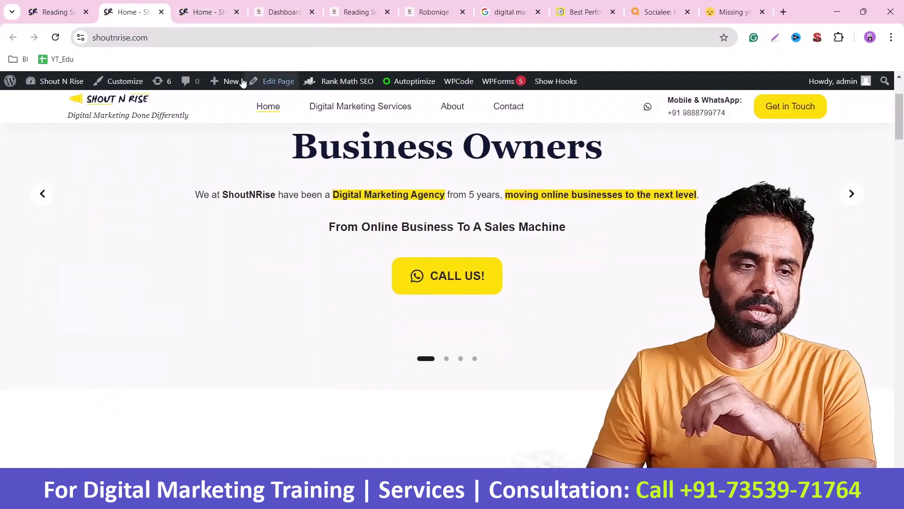
Step: Open the site's /blog address and look through the post listing on that page
left_click(253, 32)
left_click(262, 36)
type("/blog")
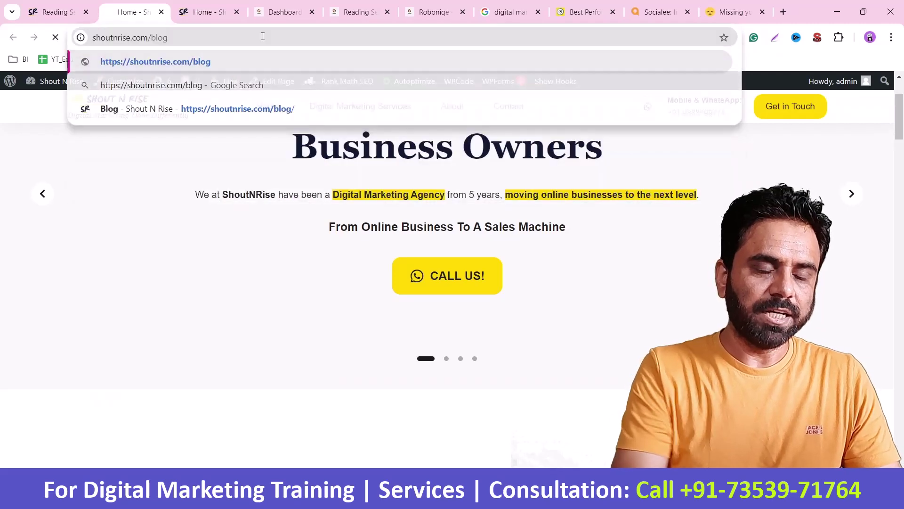
key("Return")
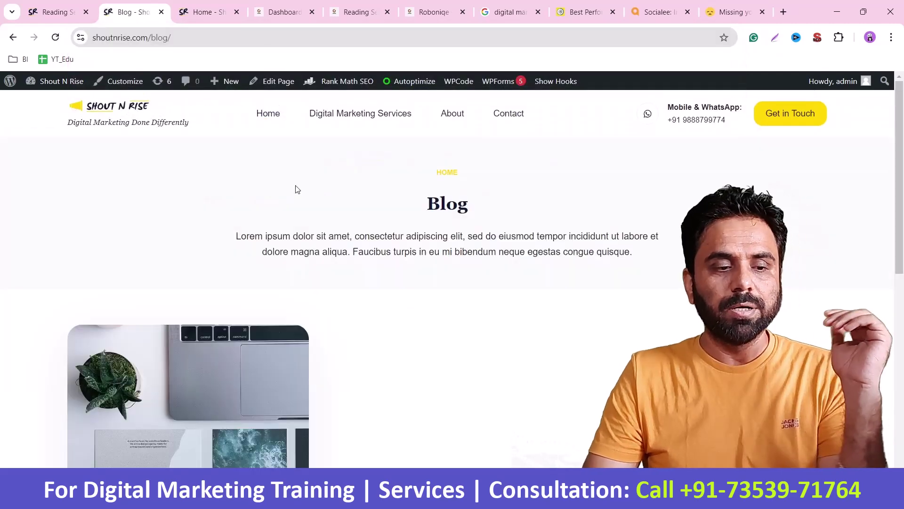
scroll(295, 207, "down", 5)
scroll(293, 219, "up", 5)
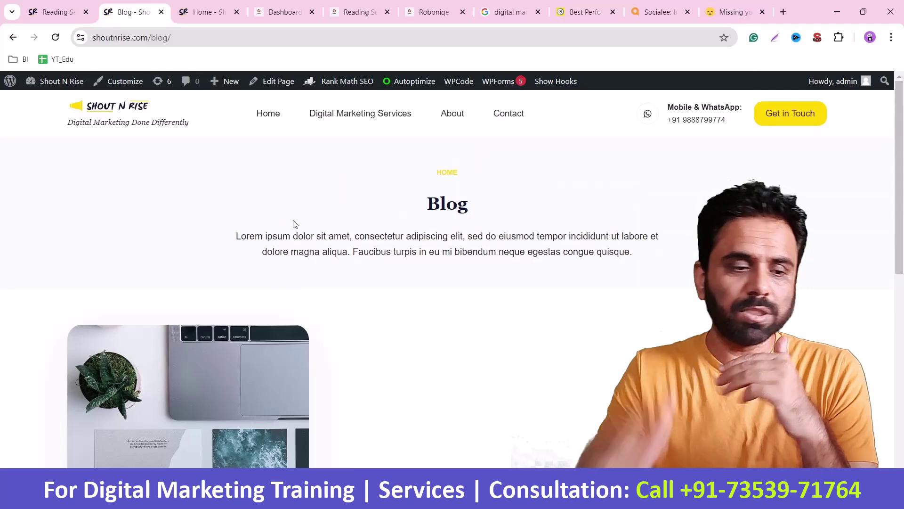
scroll(295, 224, "down", 5)
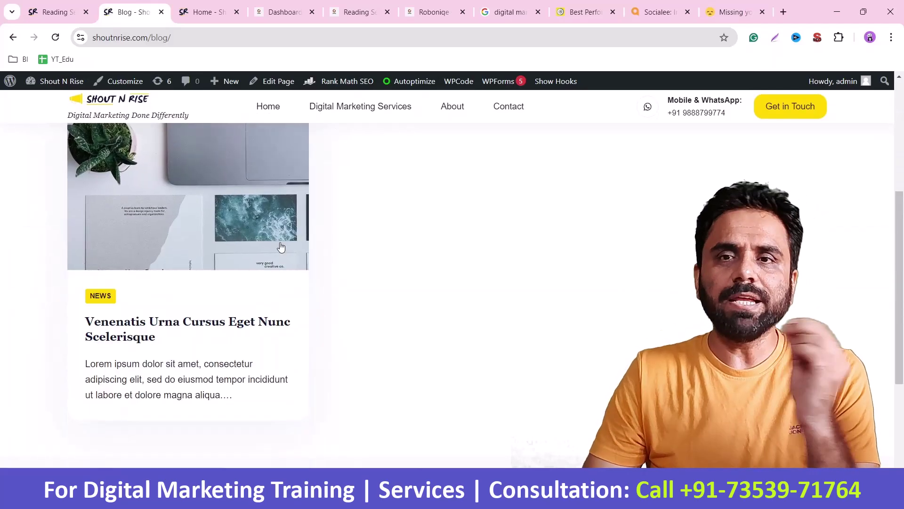
scroll(281, 247, "up", 5)
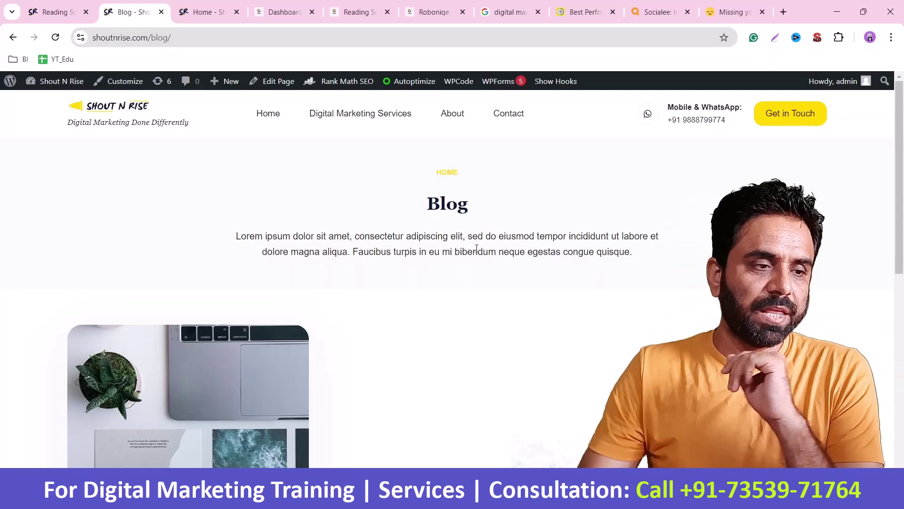
Step: Return to the WordPress admin and review which pages are marked as front page and posts page in the full page list
left_click(55, 12)
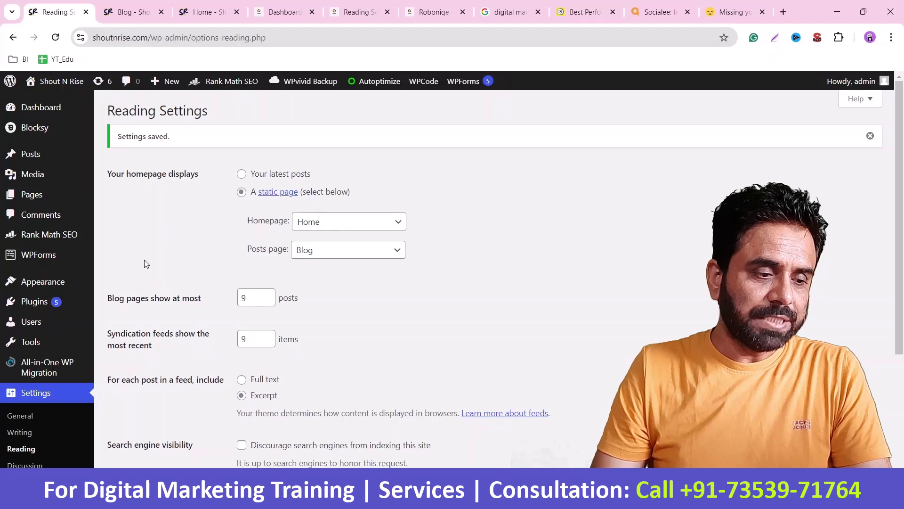
scroll(146, 264, "down", 3)
scroll(148, 265, "up", 3)
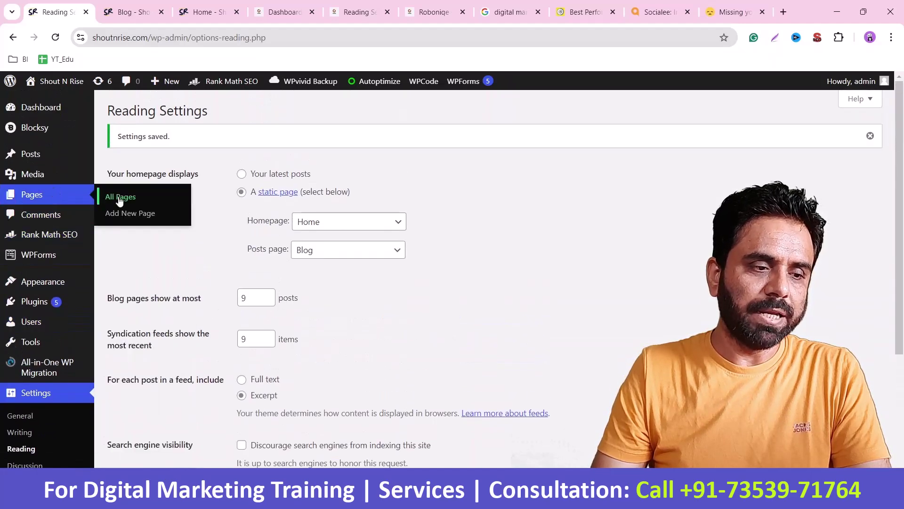
left_click(119, 196)
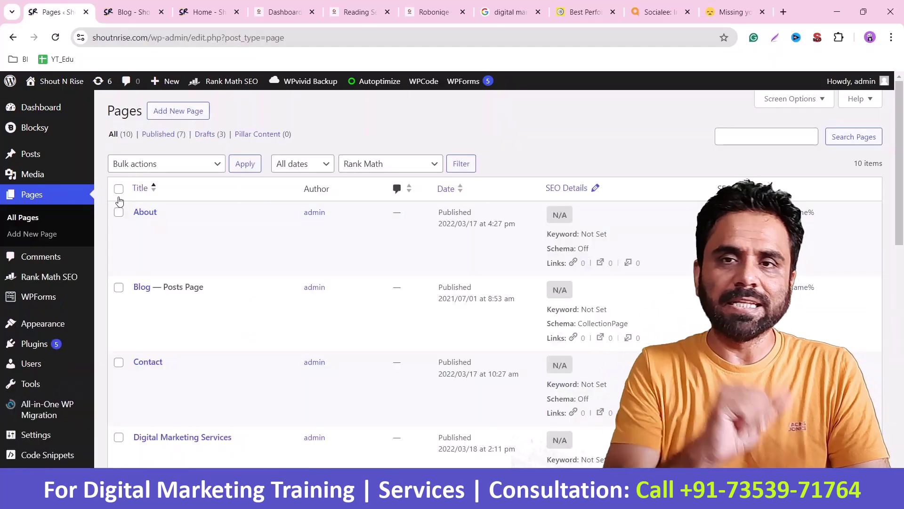
scroll(57, 405, "down", 3)
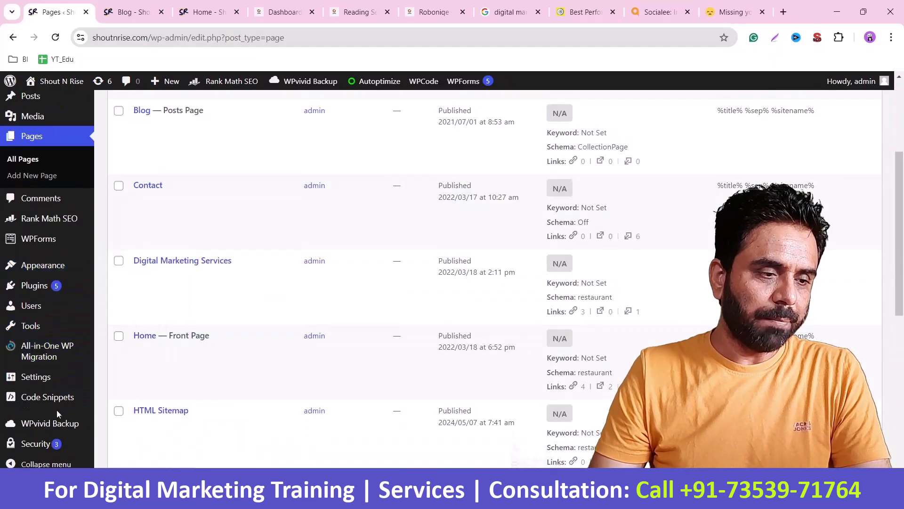
Step: Open the Homepage section of Rank Math's Titles & Meta settings
mouse_move(62, 217)
left_click(130, 287)
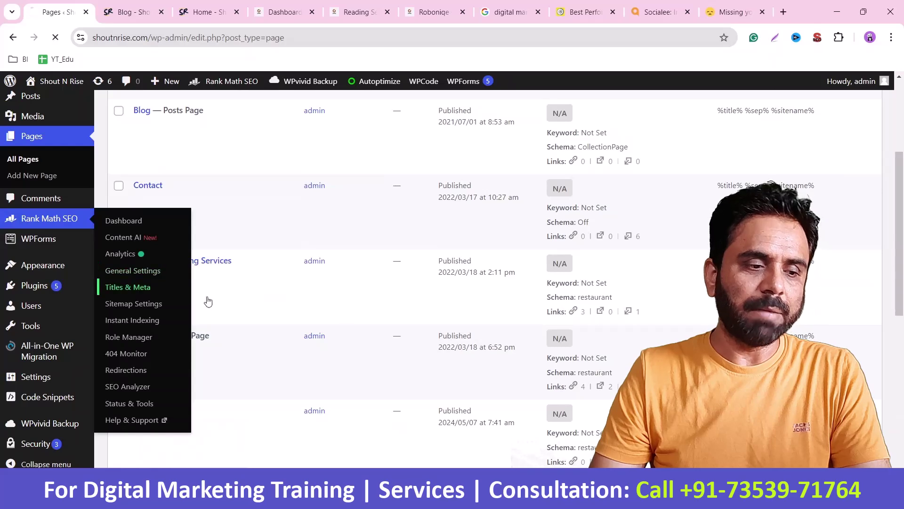
scroll(330, 311, "down", 1)
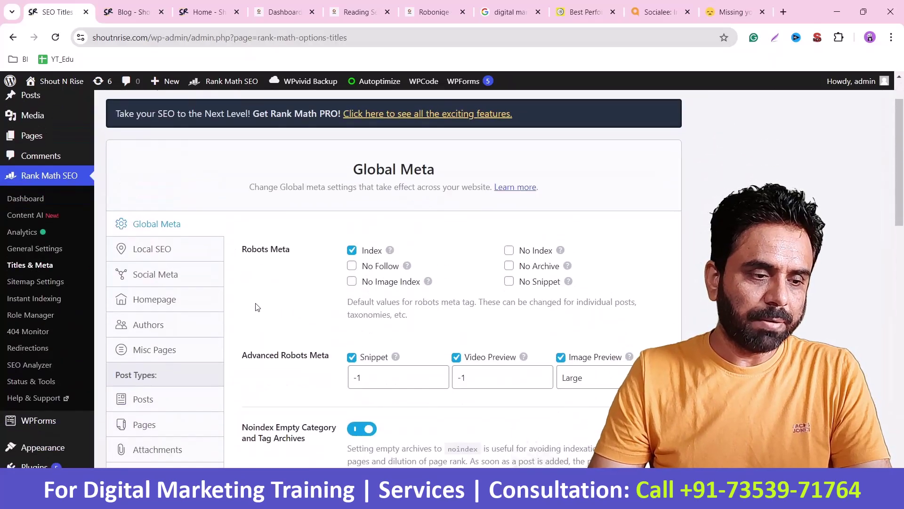
left_click(174, 305)
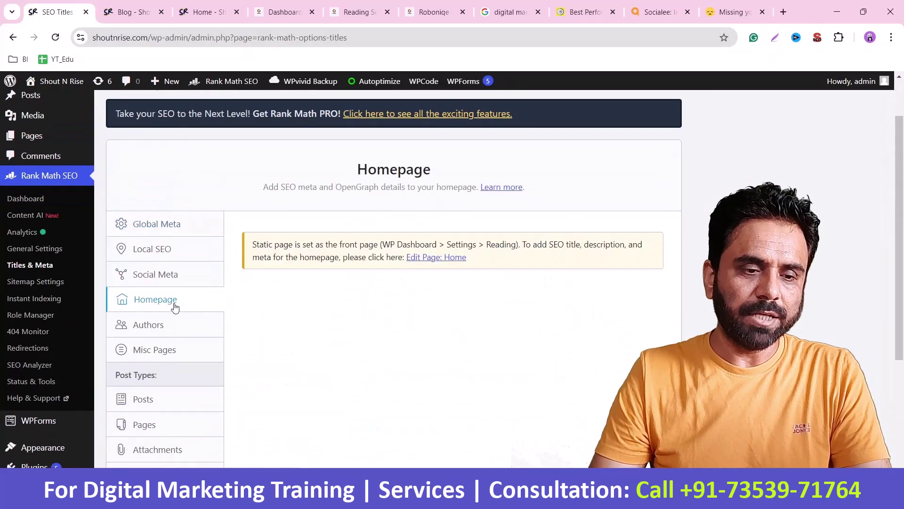
Step: Open the Home page for editing in a new browser tab and show its Rank Math SEO settings
right_click(420, 259)
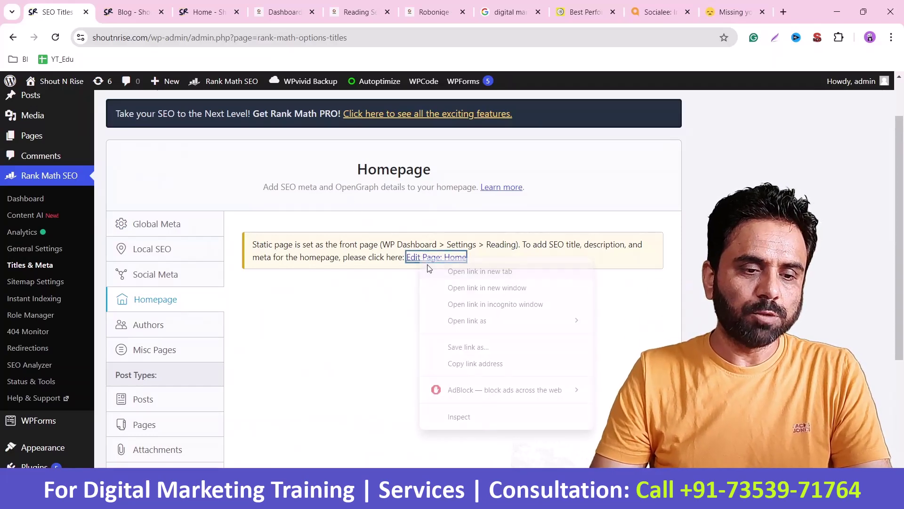
left_click(426, 267)
left_click(124, 11)
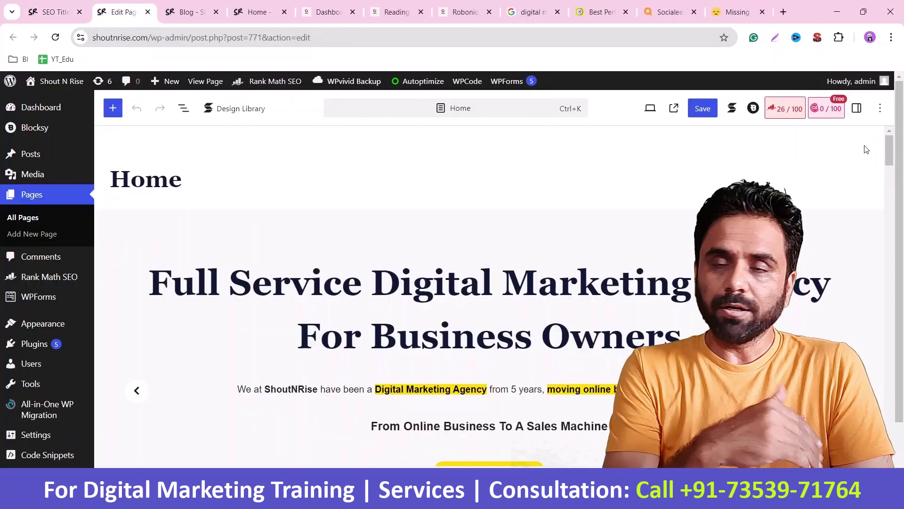
left_click(783, 109)
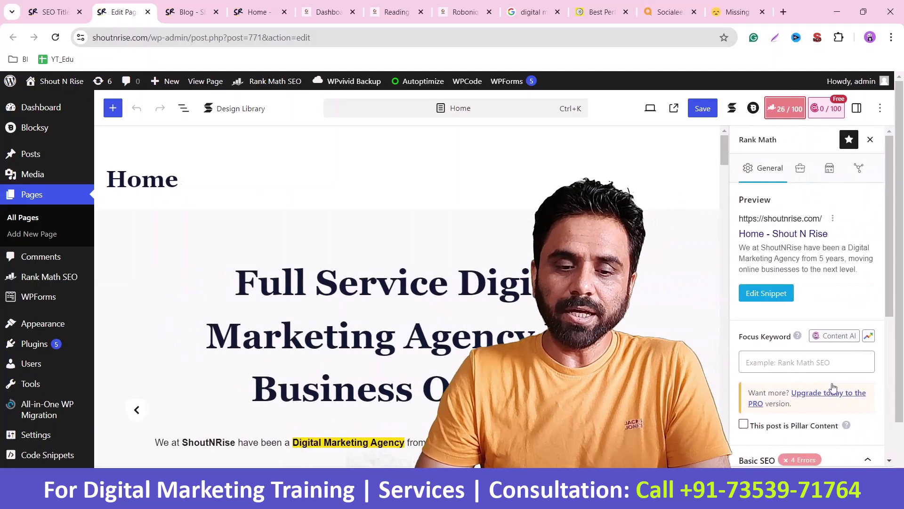
Step: Set the Home page's focus keyword to "Best Digital Marketing Agency in India"
left_click(824, 360)
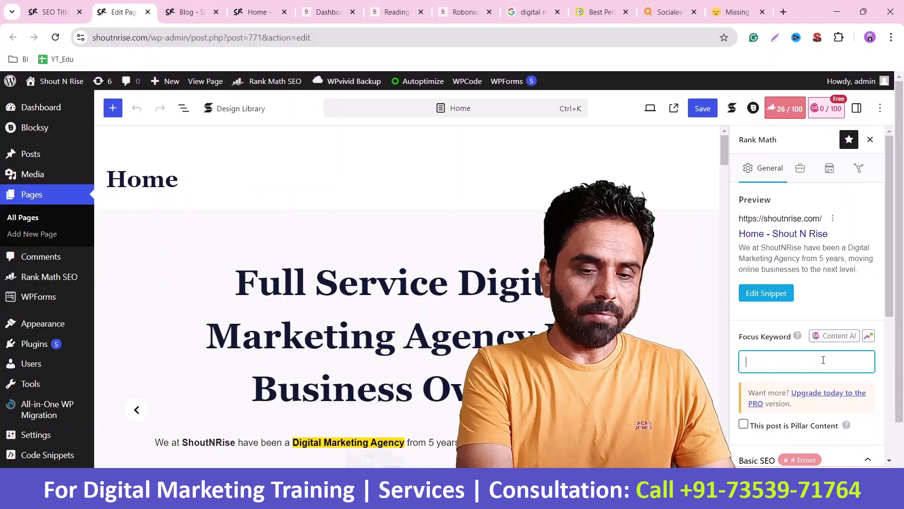
type("Best Digi")
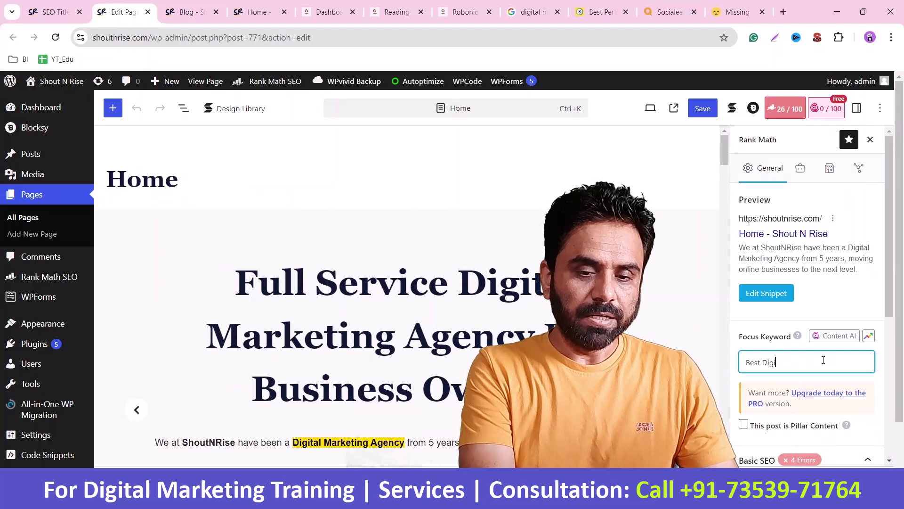
type("tal Ma")
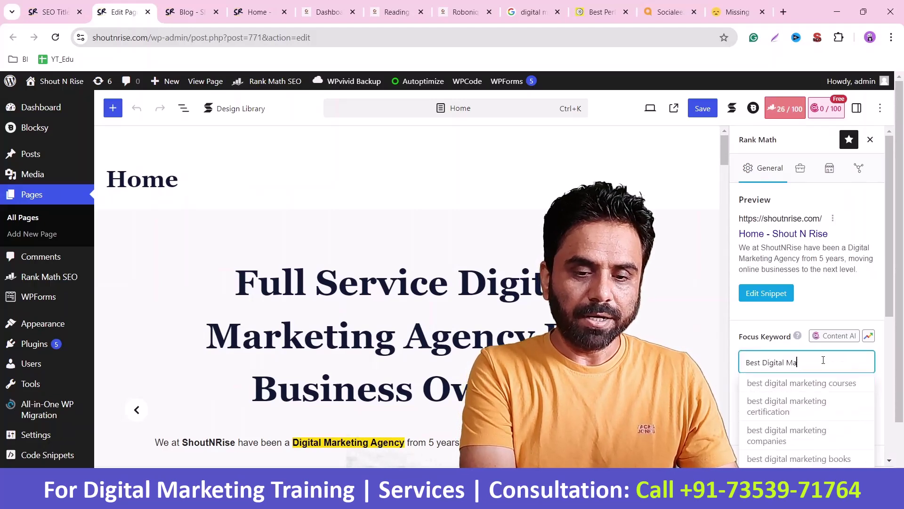
type("rketing Ag")
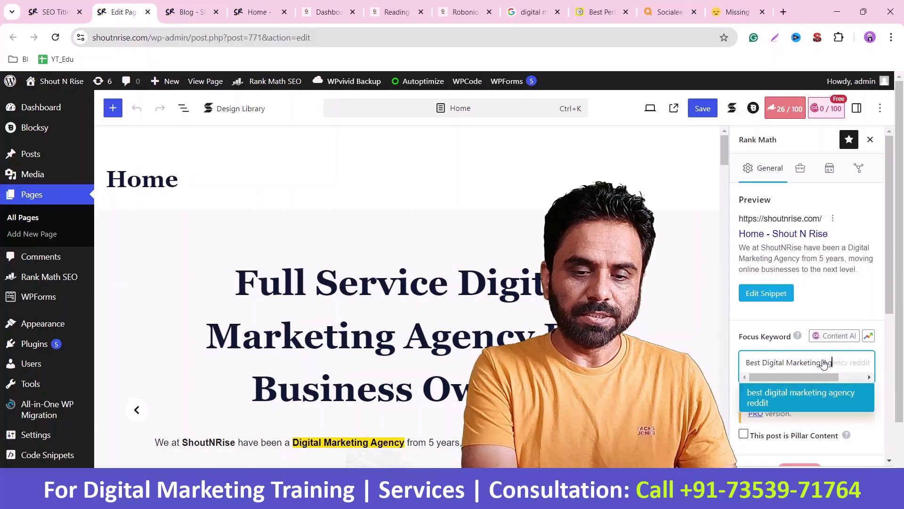
type("ency in India")
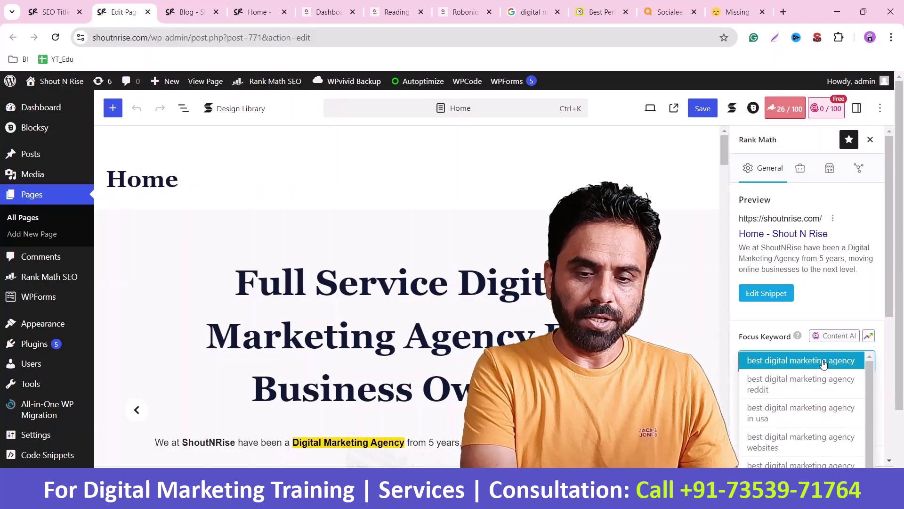
key("Return")
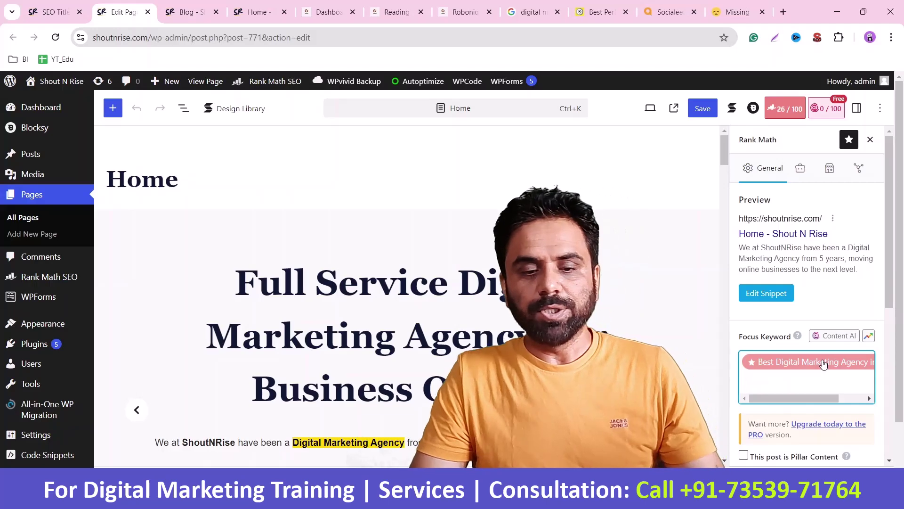
mouse_move(776, 398)
left_mouse_down()
mouse_move(870, 399)
mouse_move(781, 394)
left_mouse_up()
scroll(781, 395, "down", 3)
scroll(771, 354, "up", 3)
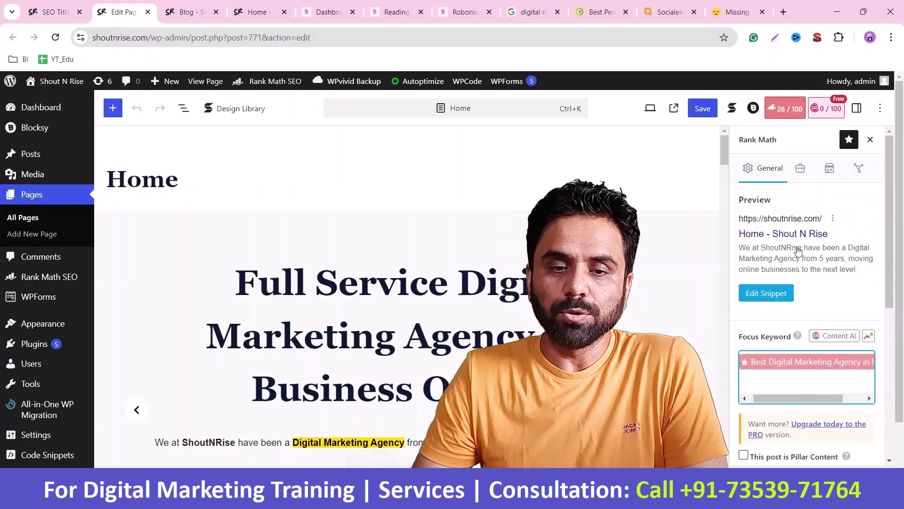
Step: Open the general settings of the Home page's snippet editor and clear the default SEO title template
left_click(857, 170)
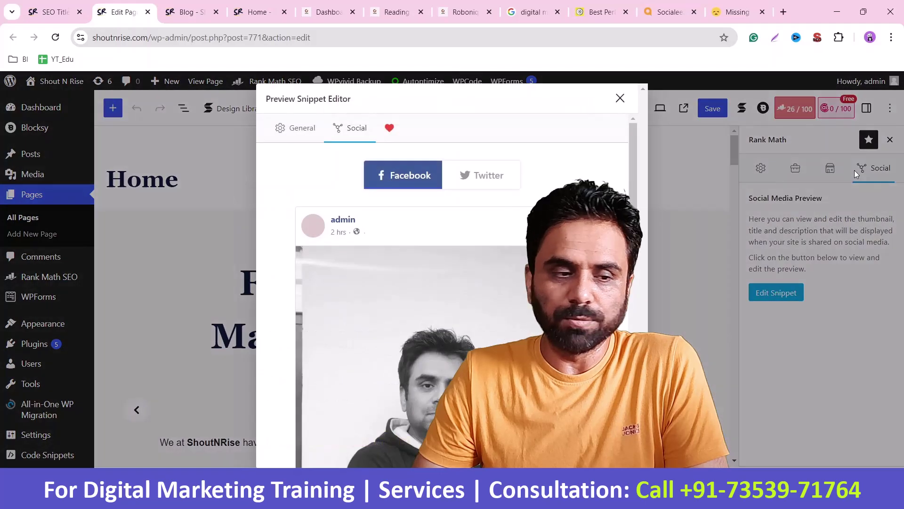
left_click(294, 129)
left_click_drag(399, 294, 171, 292)
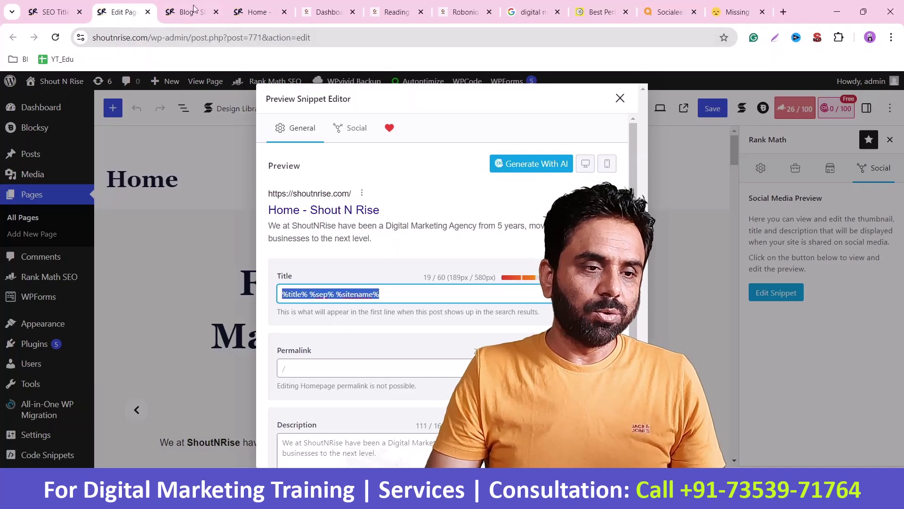
left_click(245, 8)
left_click(137, 8)
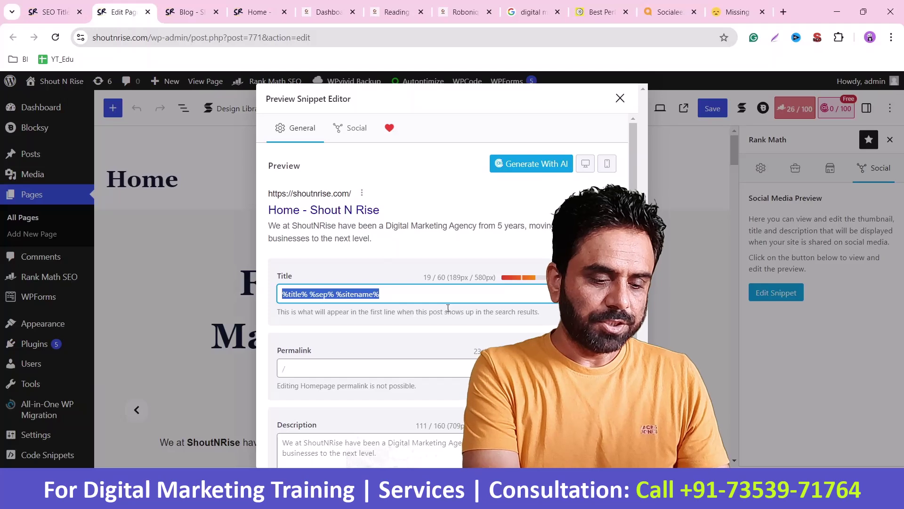
type("Shou")
key("BackSpace")
key("BackSpace")
key("BackSpace")
key("BackSpace")
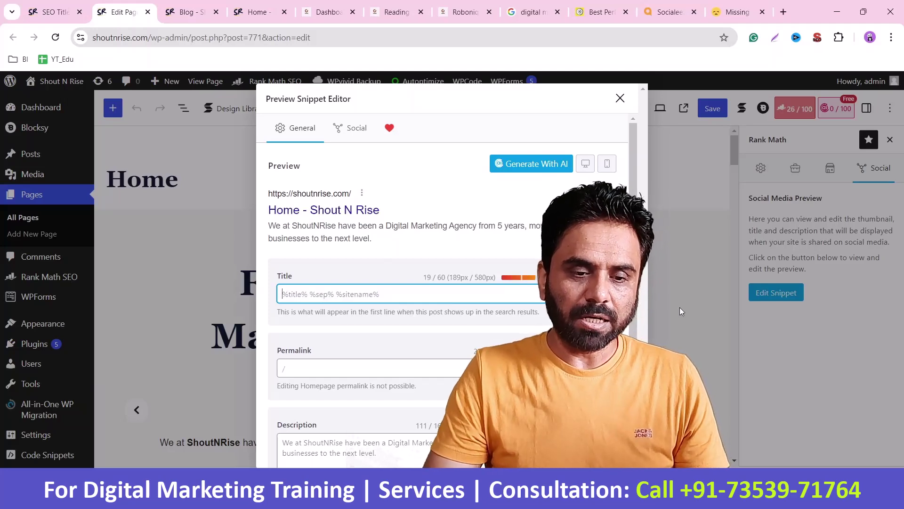
Step: Insert the Site Title variable at the start of the Home page's SEO title
left_click(598, 294)
left_click(515, 323)
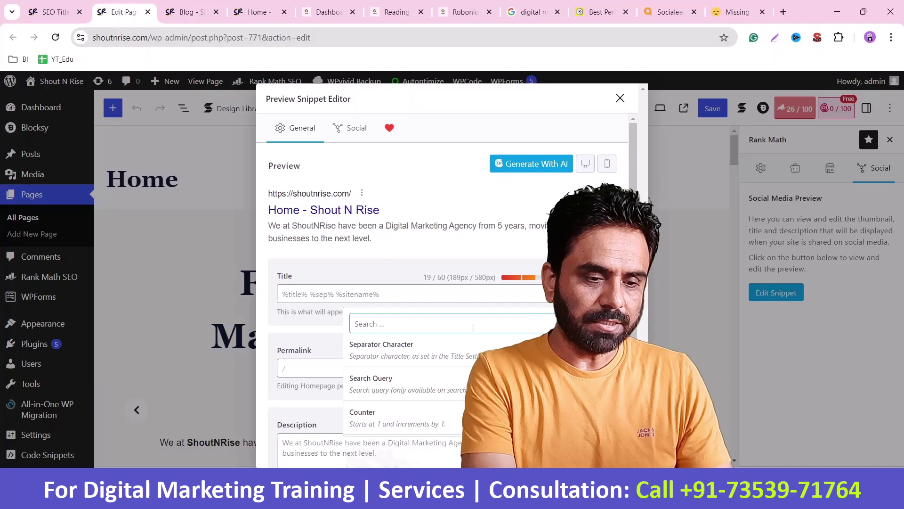
type("site")
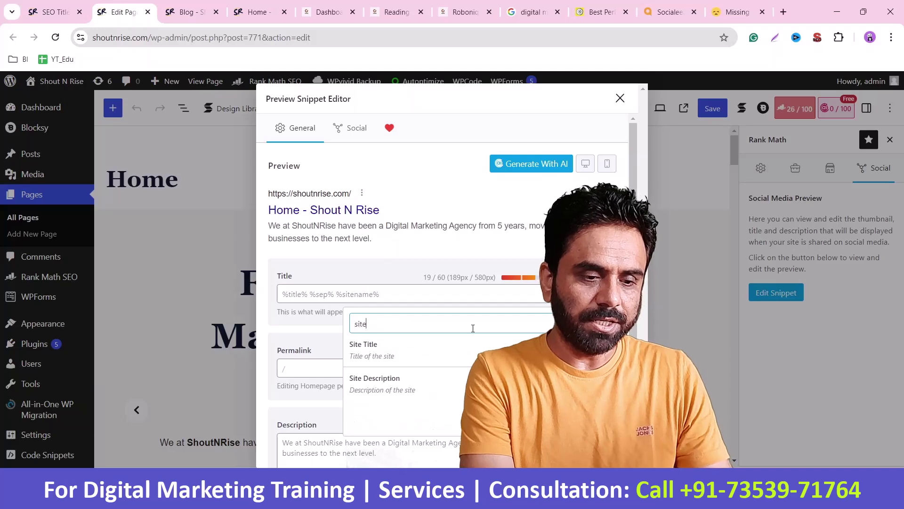
left_click(413, 348)
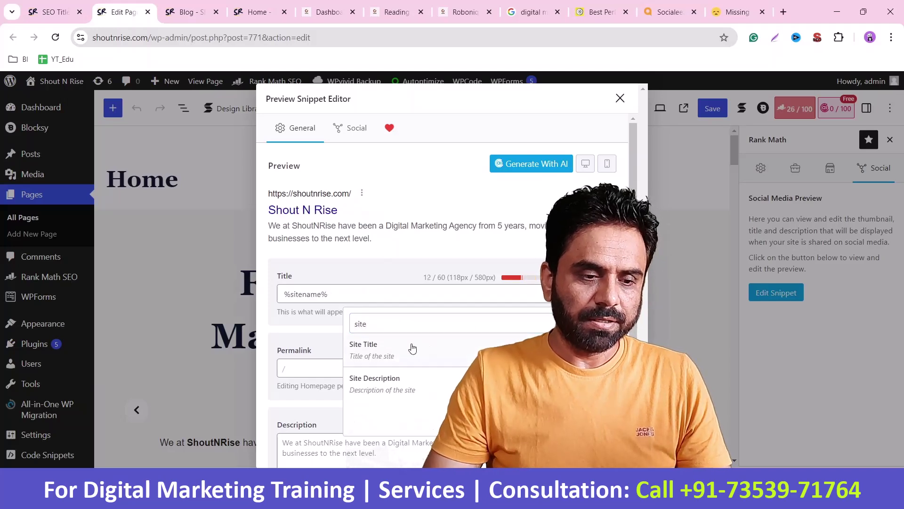
left_click(379, 291)
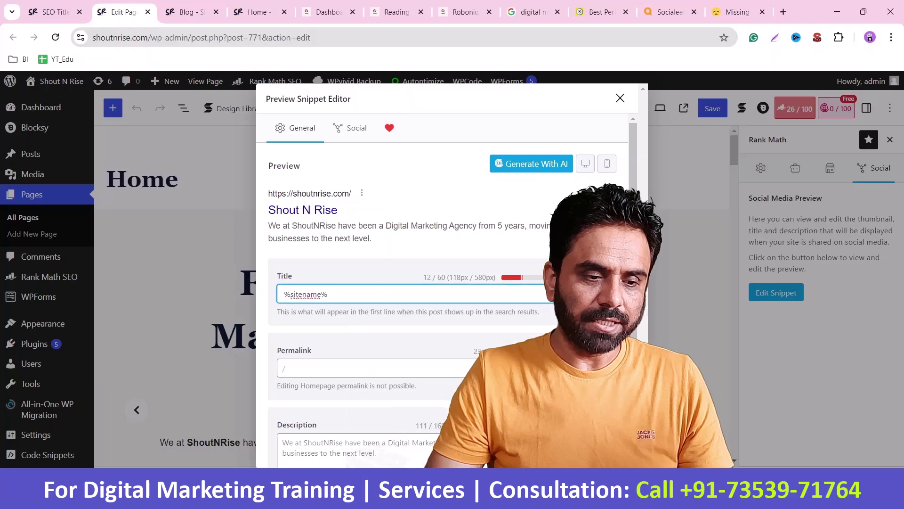
Step: Append the Separator Character variable and the text "Best Digital Marketing Agency in India" to the SEO title
left_click(598, 294)
type("sep")
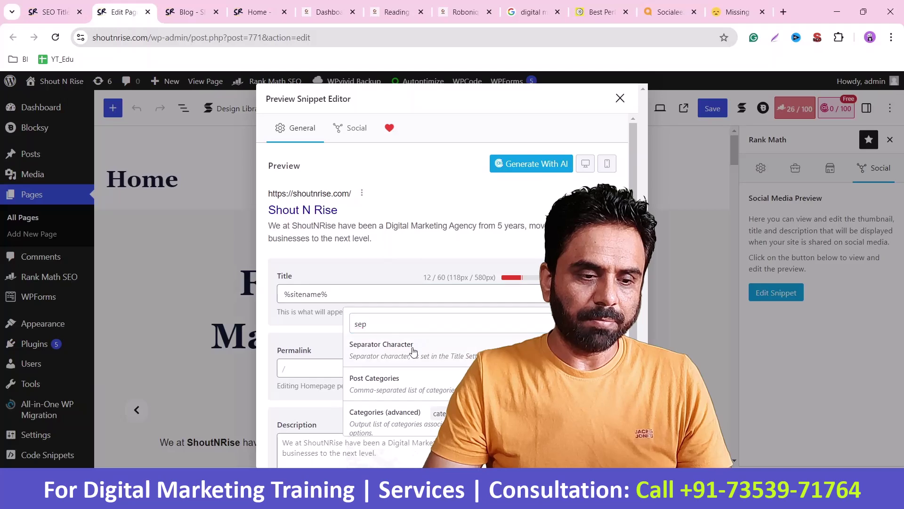
left_click(416, 294)
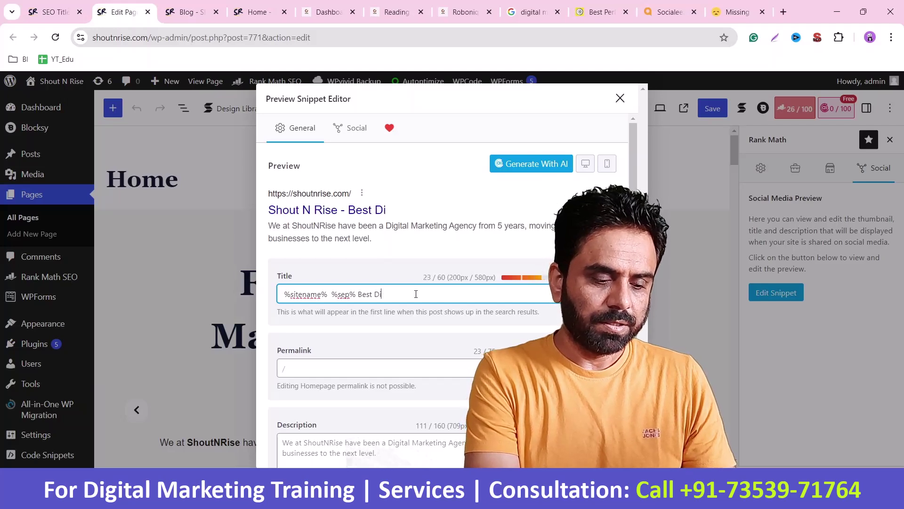
type("Best Digital ")
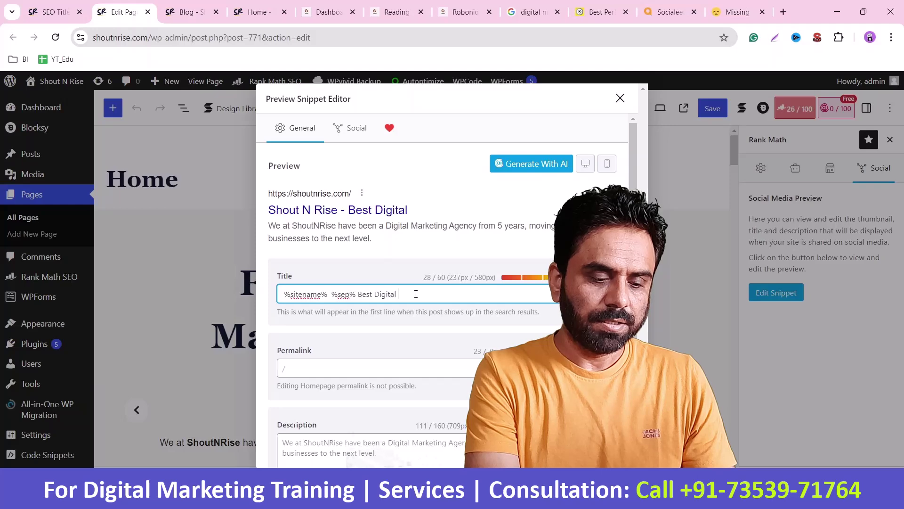
type("Mare")
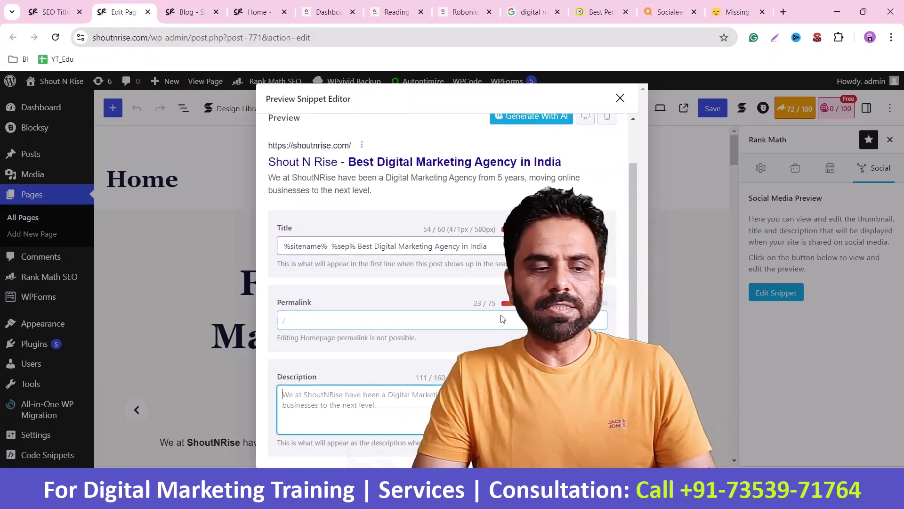
Step: Leave the description at its default, close the snippet editor and save the Home page
scroll(501, 319, "up", 1)
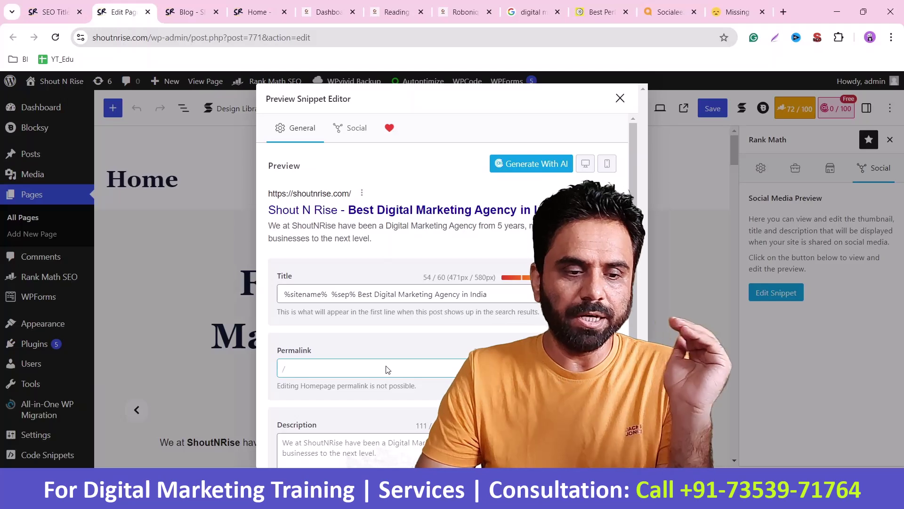
scroll(387, 369, "down", 1)
left_click(369, 398)
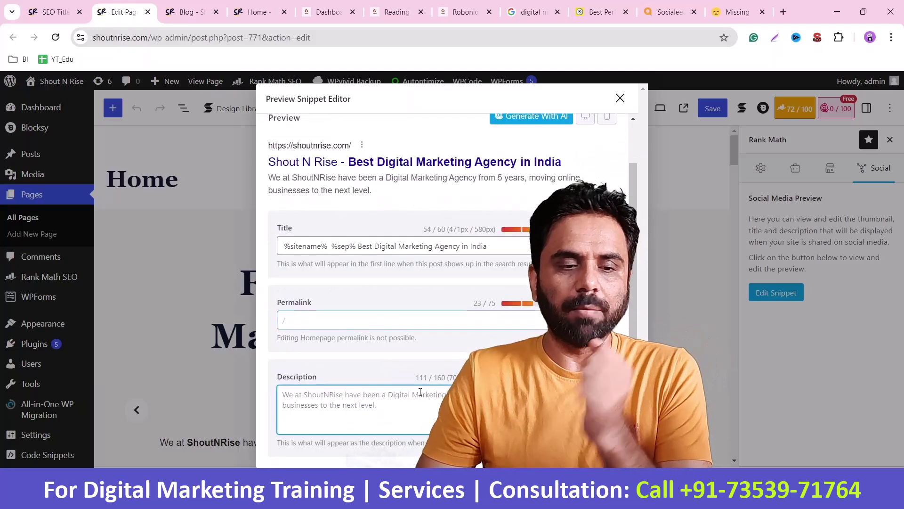
scroll(506, 336, "up", 1)
scroll(507, 336, "down", 1)
scroll(542, 235, "up", 1)
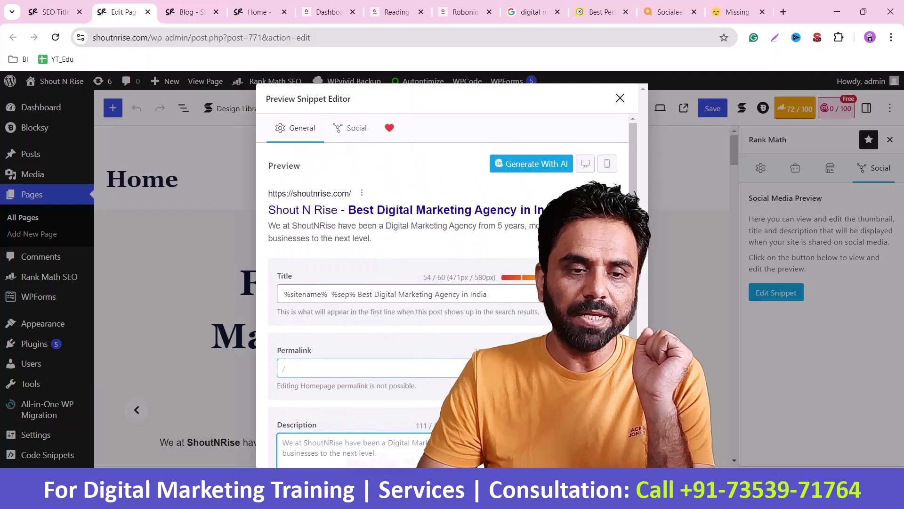
left_click(620, 98)
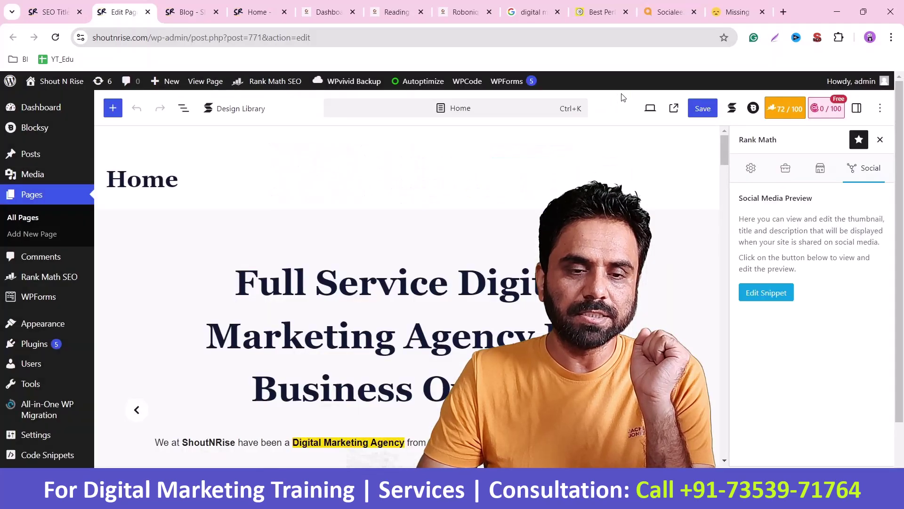
left_click(701, 112)
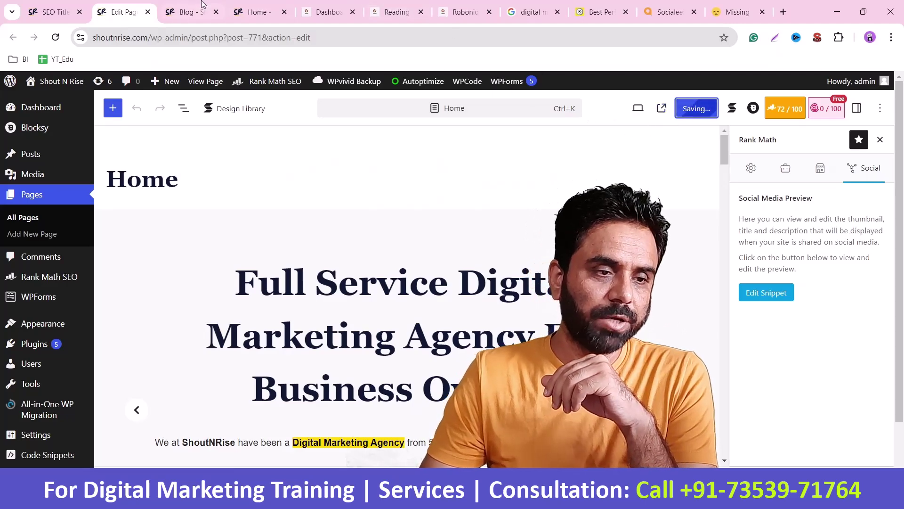
Step: Reload the live shoutnrise.com homepage and inspect its SEO title and description length with the SEO browser extension
left_click(276, 10)
left_click(253, 43)
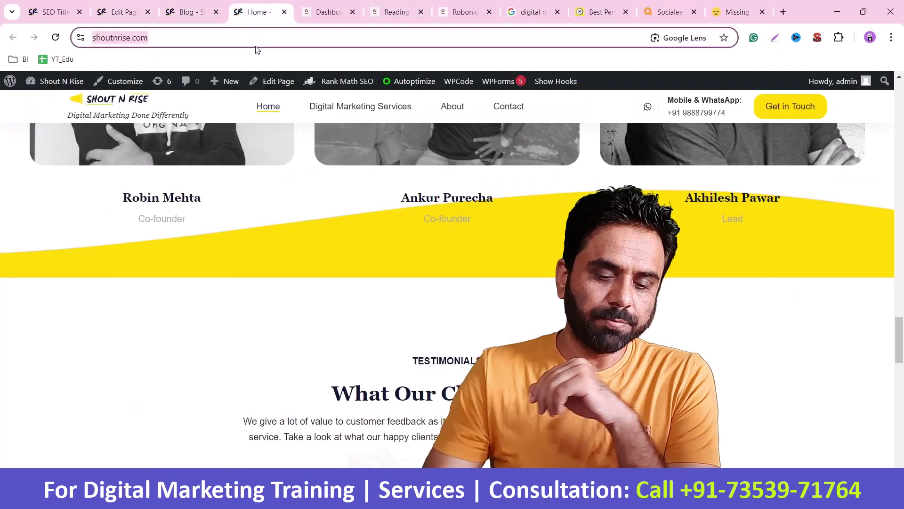
key("Return")
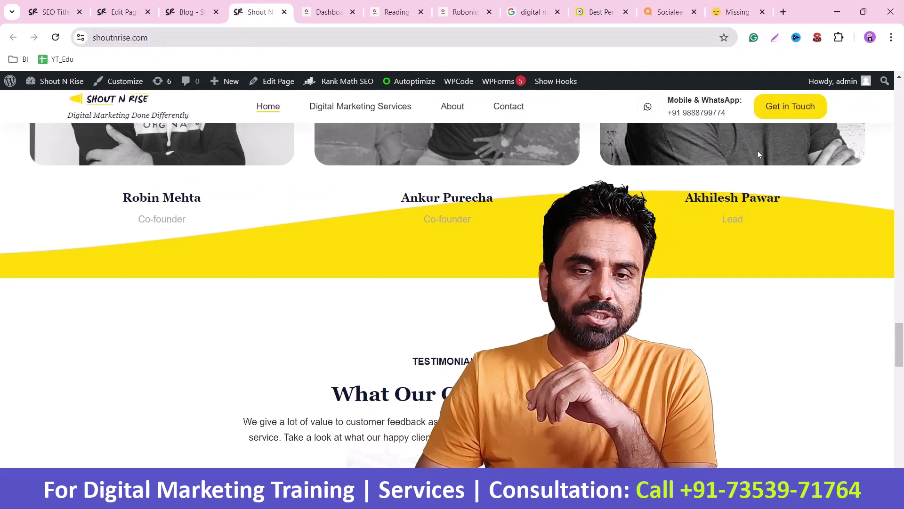
left_click(817, 38)
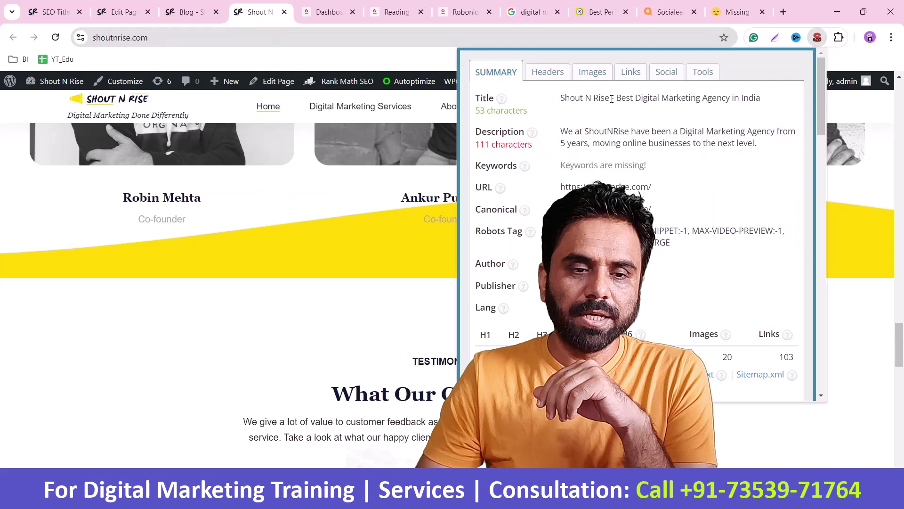
left_click_drag(611, 98, 771, 105)
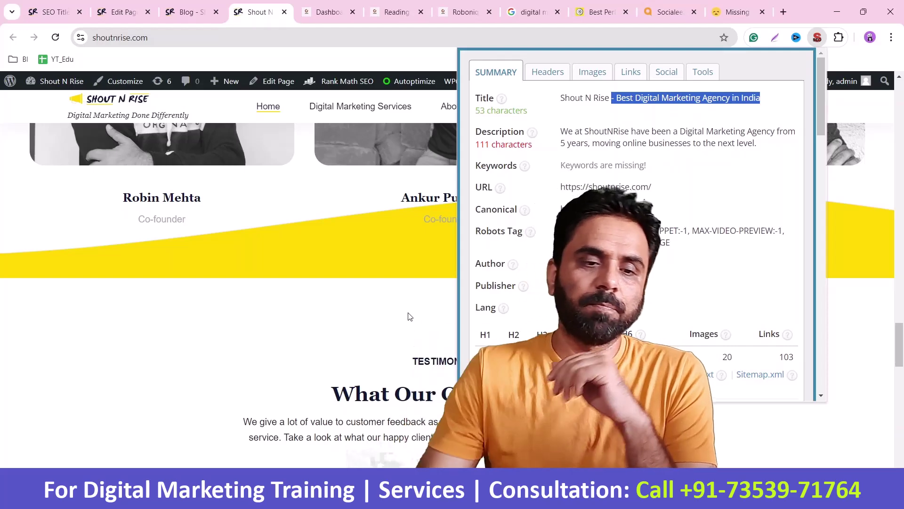
left_click(613, 161)
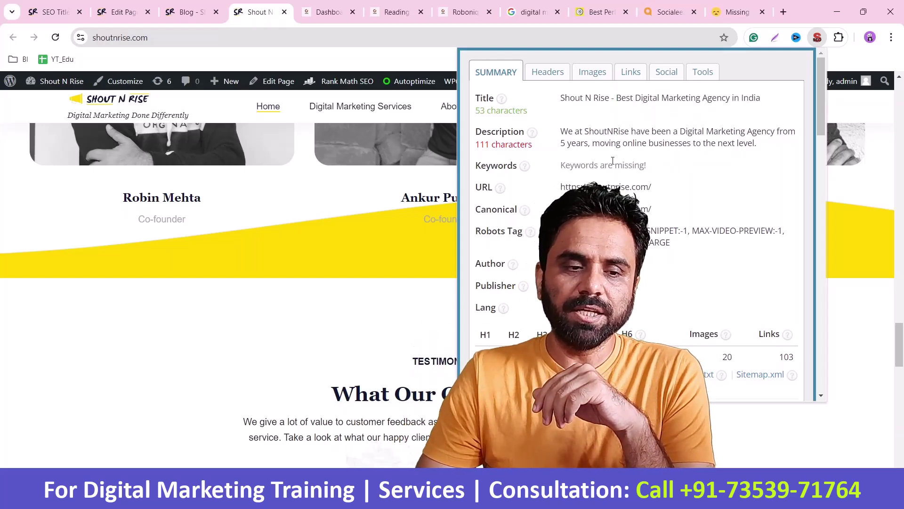
left_click_drag(479, 147, 549, 148)
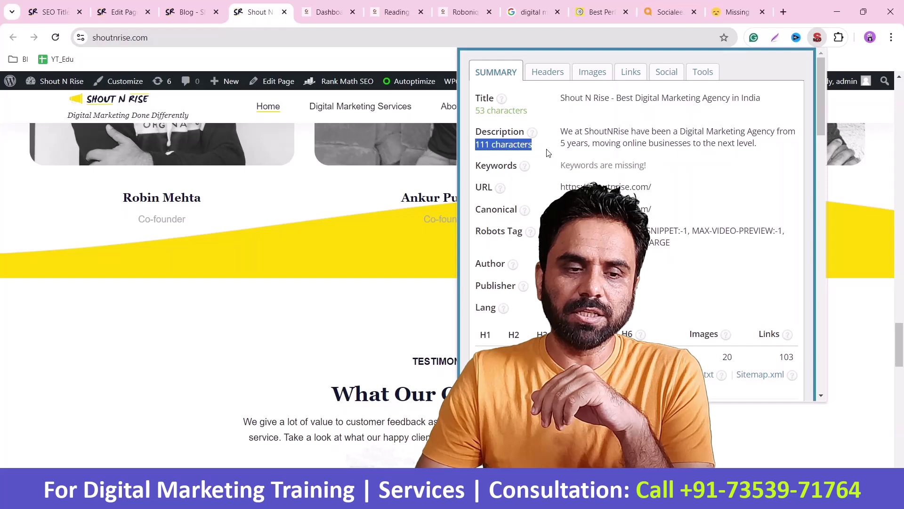
left_click(541, 147)
triple_click(537, 147)
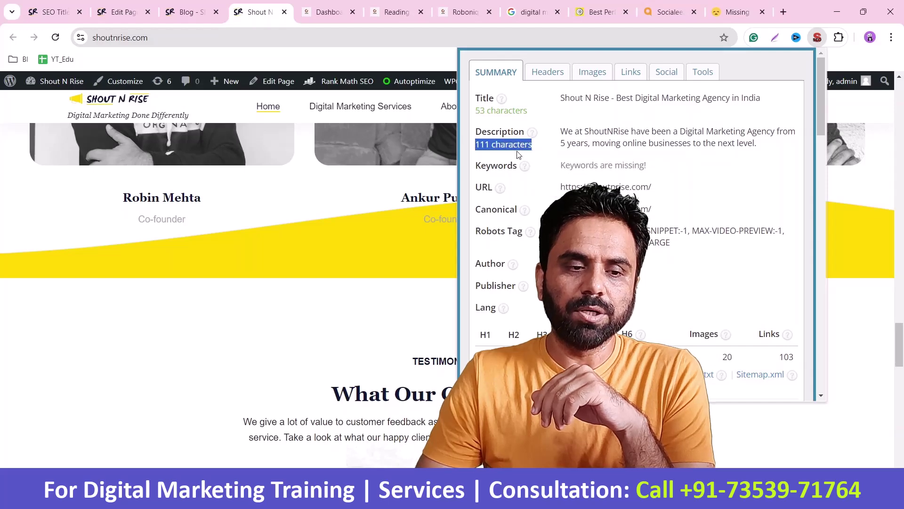
Step: Look again at Rank Math's Homepage settings, and return to the beginning of the live homepage
left_click(117, 10)
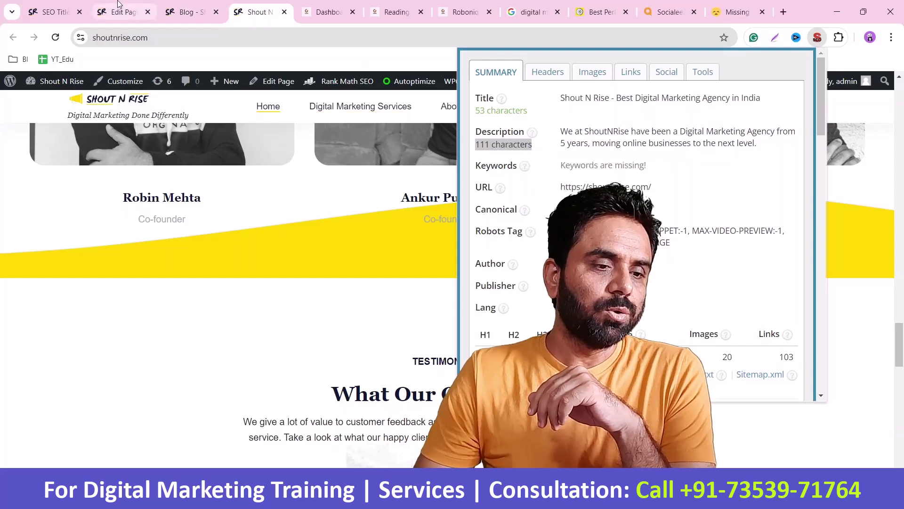
left_click(52, 12)
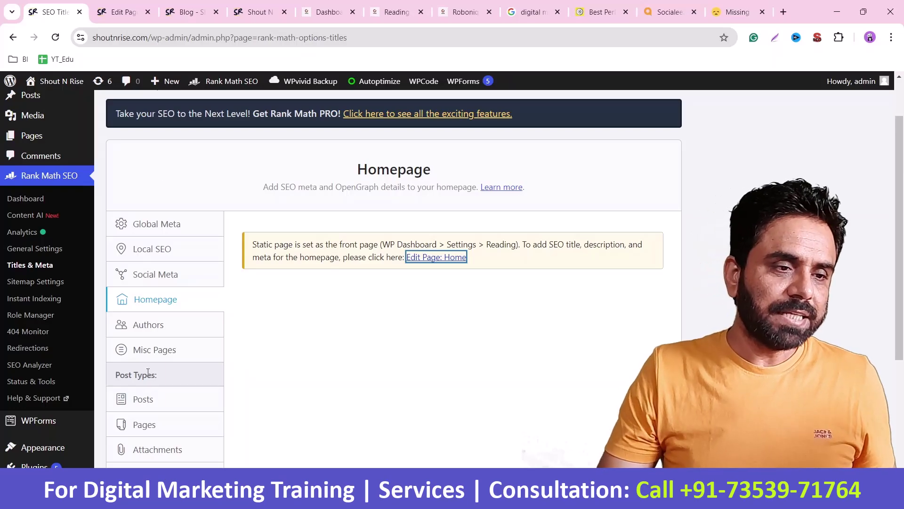
left_click(257, 12)
scroll(340, 305, "up", 15)
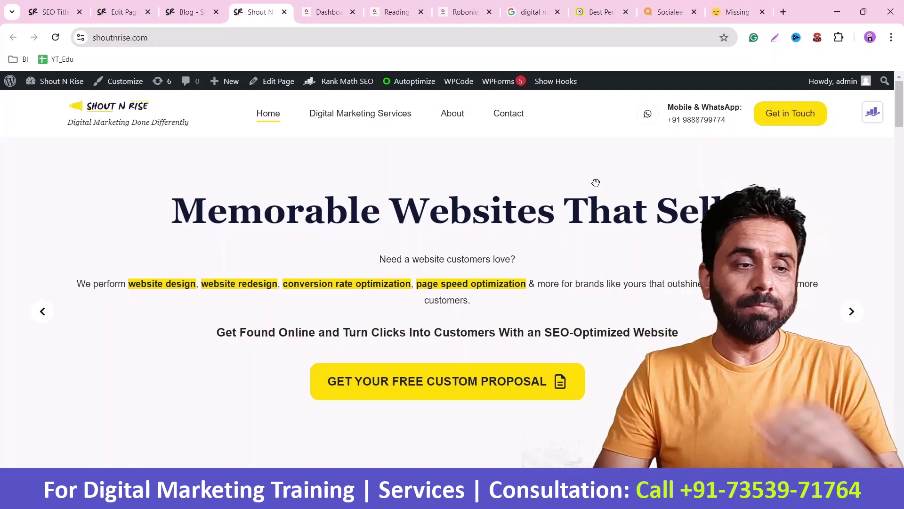
Step: Search Google for "shoutnrise" in a new browser tab and look through the results for the site
left_click(784, 12)
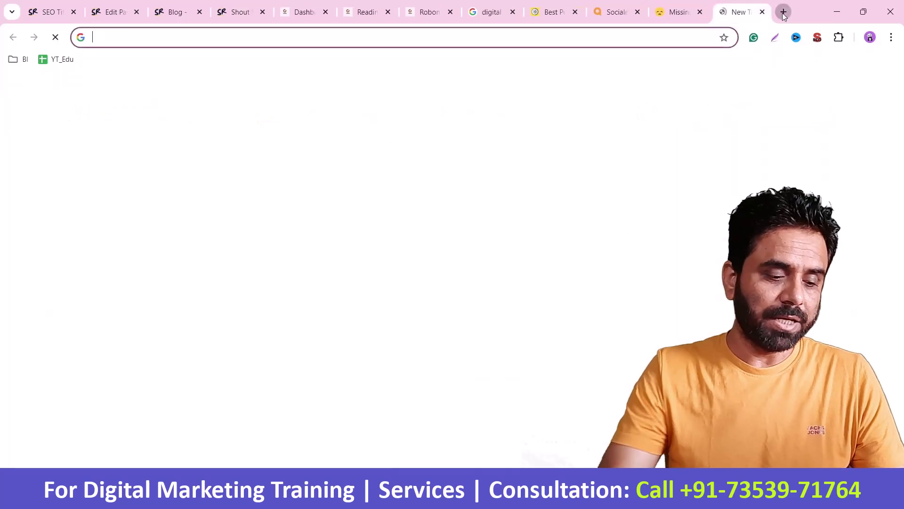
type("shoutnrise.co")
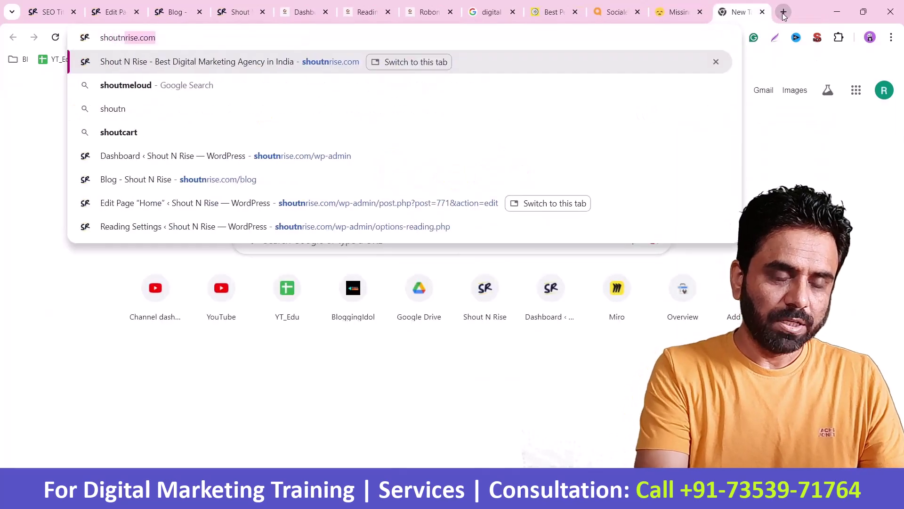
key("BackSpace")
key("BackSpace")
key("BackSpace")
key("Return")
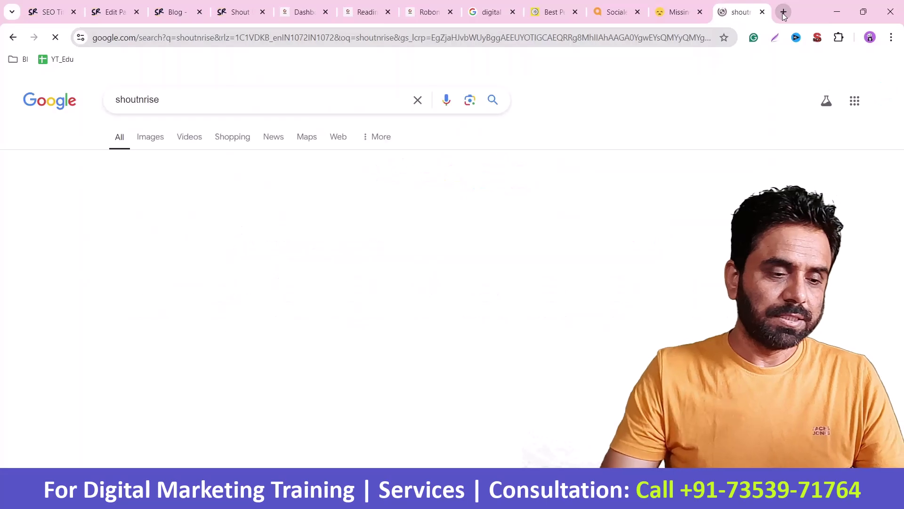
scroll(667, 247, "down", 5)
scroll(667, 246, "down", 10)
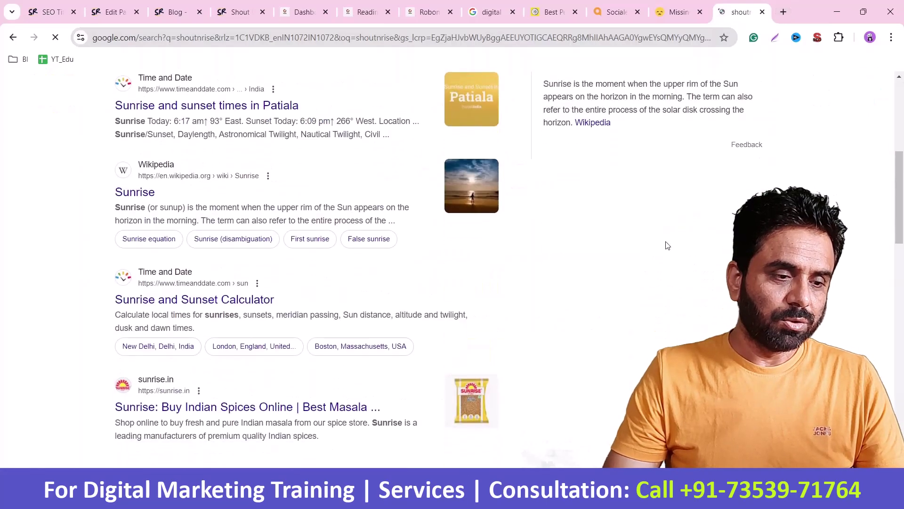
scroll(667, 246, "down", 5)
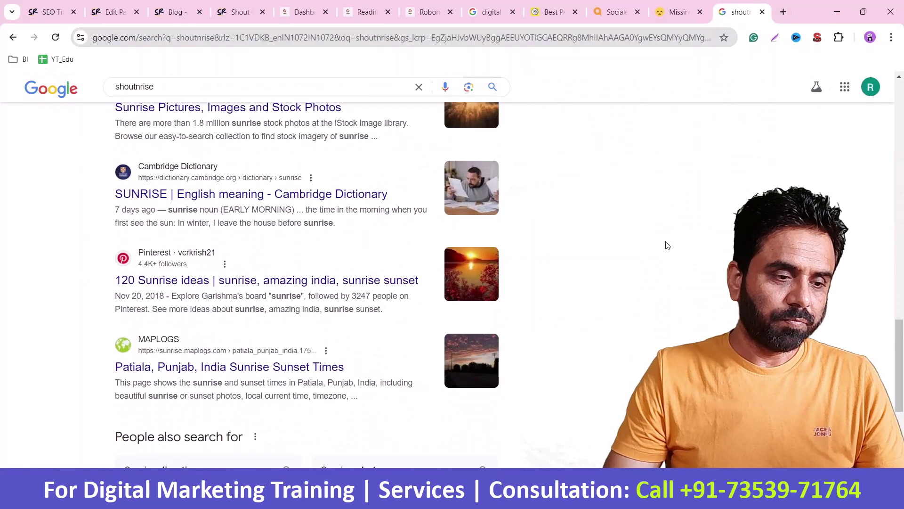
scroll(667, 246, "up", 15)
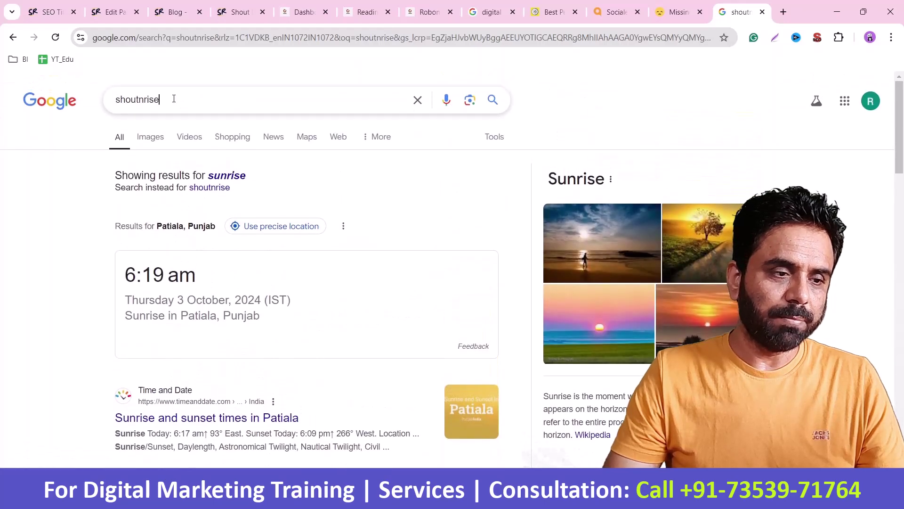
Step: Search Google for "bloggingidol" and examine how its homepage title, description and site icon appear in the results
triple_click(174, 99)
type("blogging")
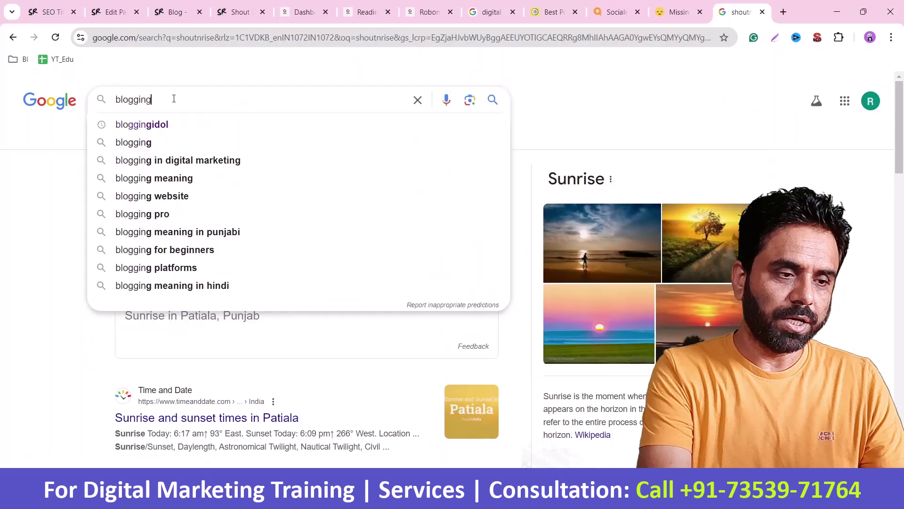
type("idol")
key("Return")
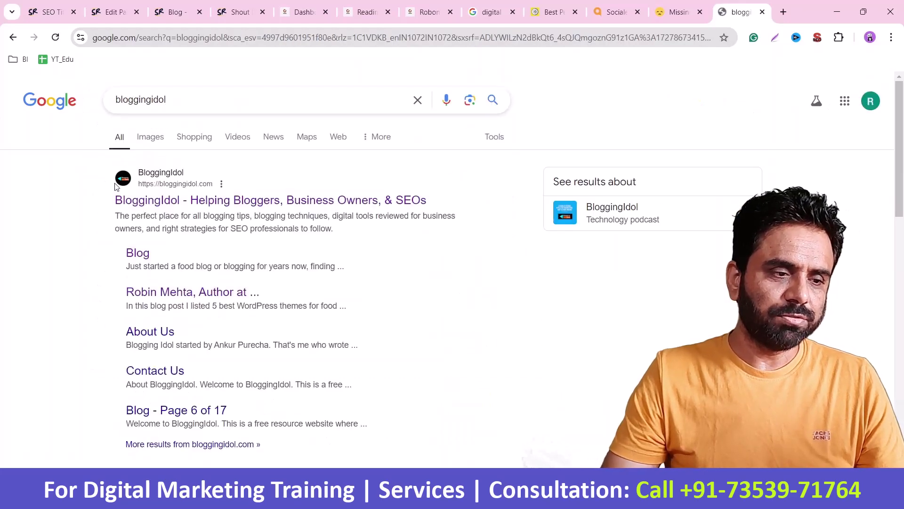
scroll(190, 248, "down", 15)
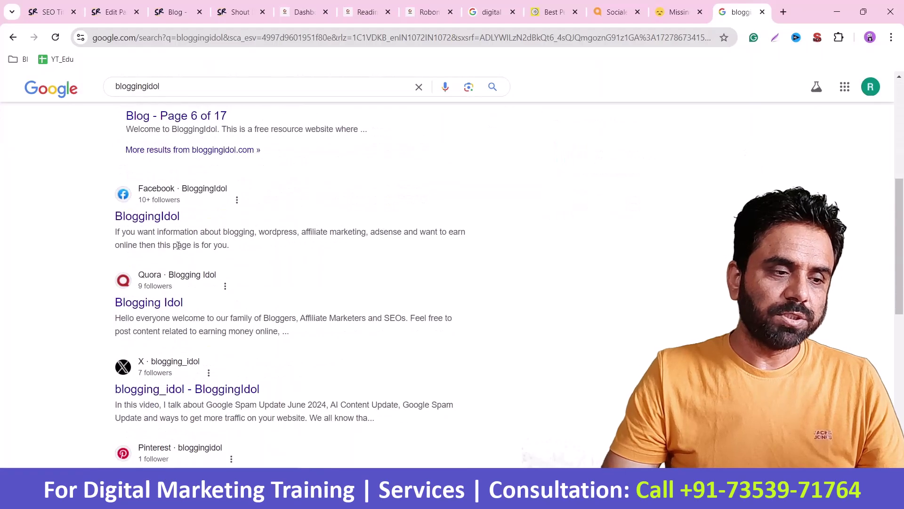
scroll(226, 299, "up", 15)
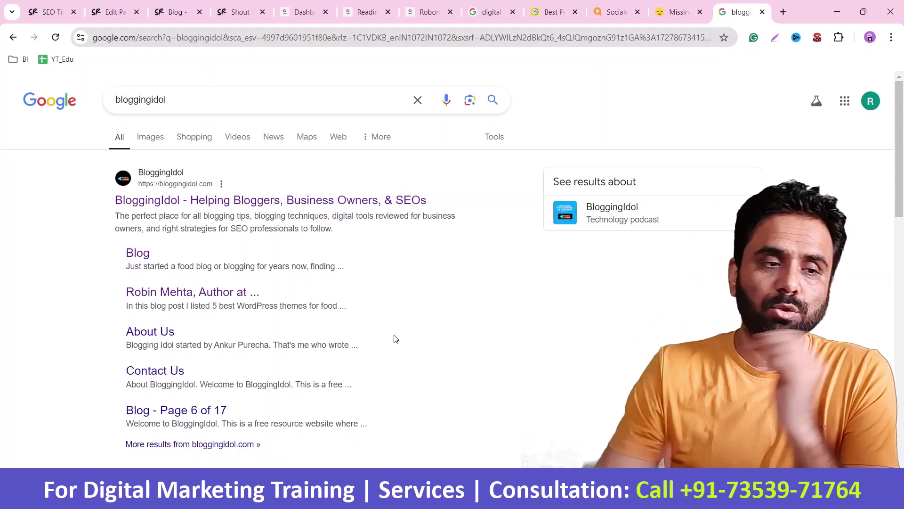
Step: Return to the live shoutnrise.com homepage, view its header logo image in a separate tab and close that tab
left_click(234, 12)
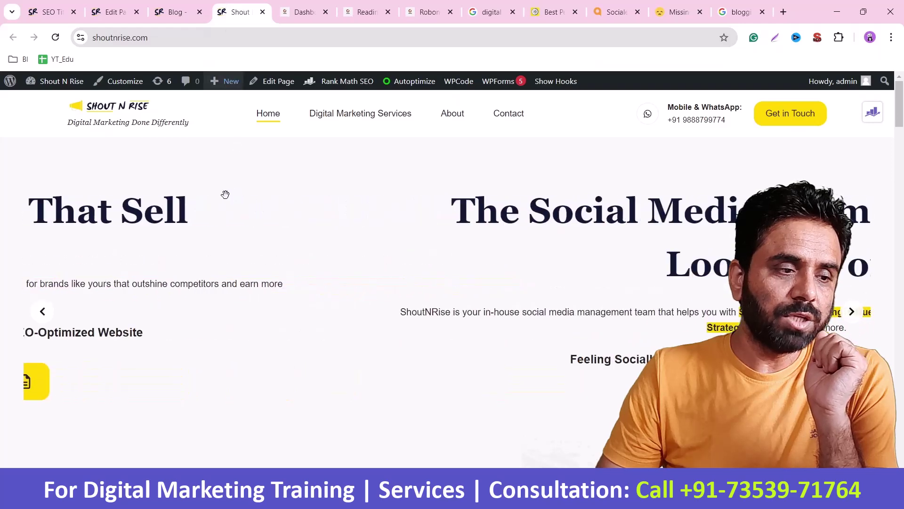
left_click_drag(66, 114, 166, 108)
left_click(231, 112)
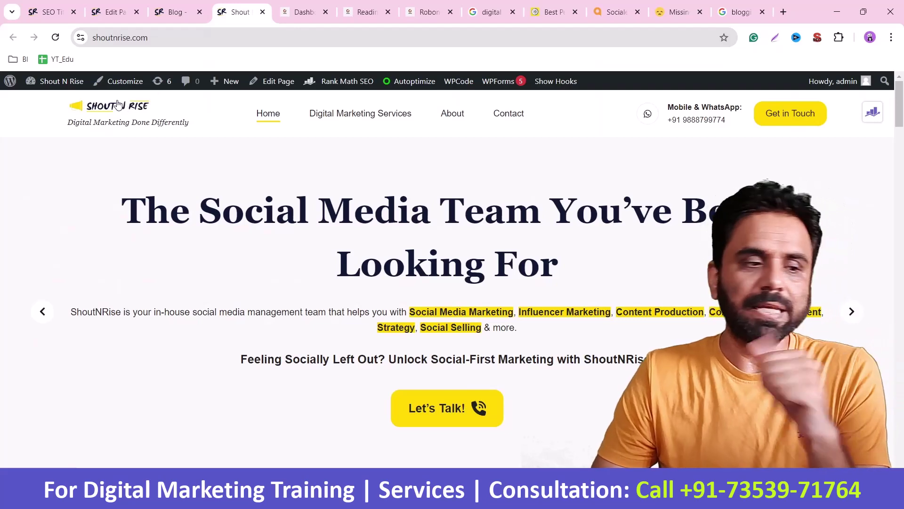
right_click(119, 104)
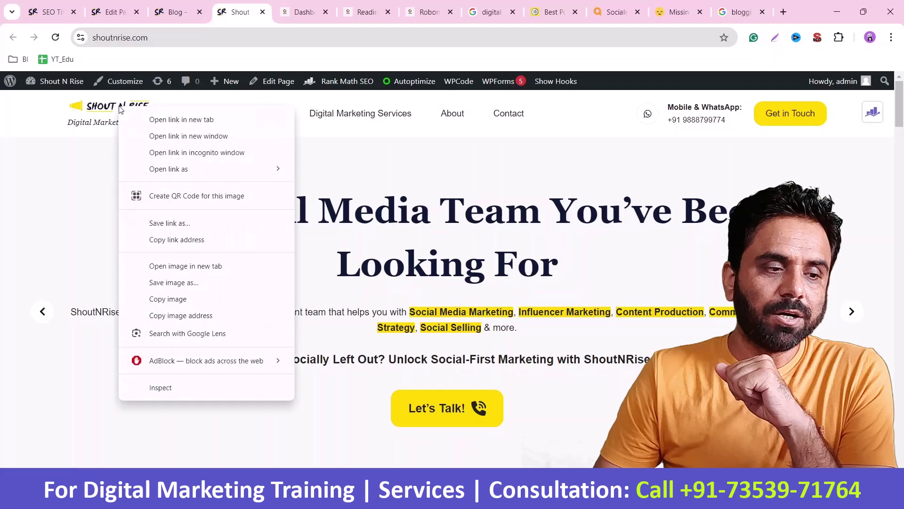
left_click(195, 266)
left_click(262, 13)
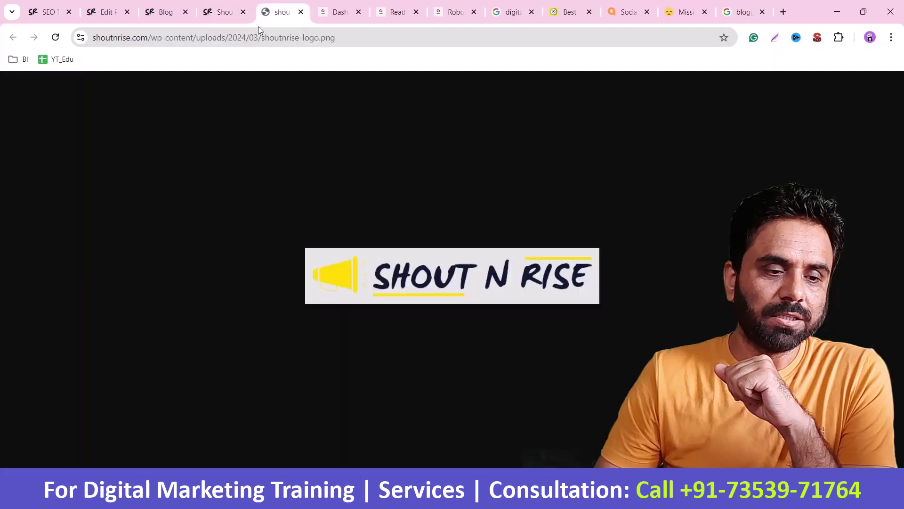
left_click(301, 12)
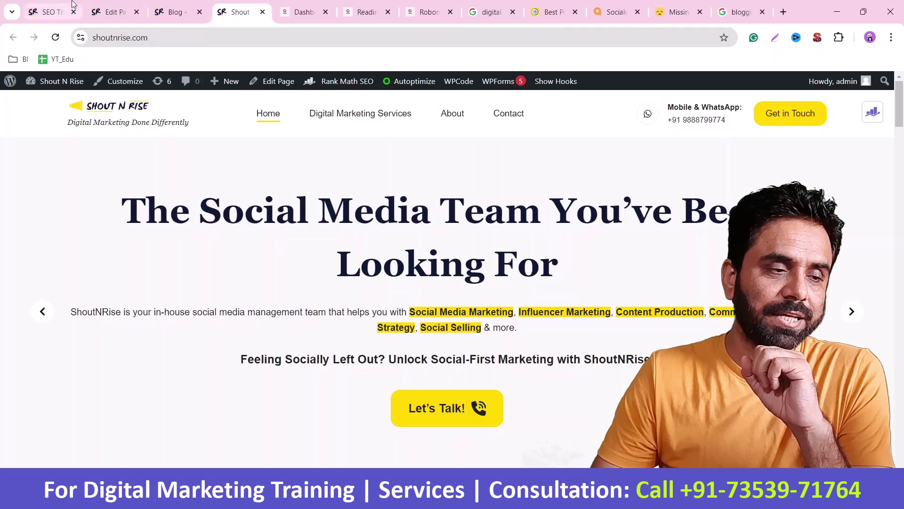
Step: Open the WordPress theme Customizer from the dashboard and go to its Site Identity settings
left_click(61, 9)
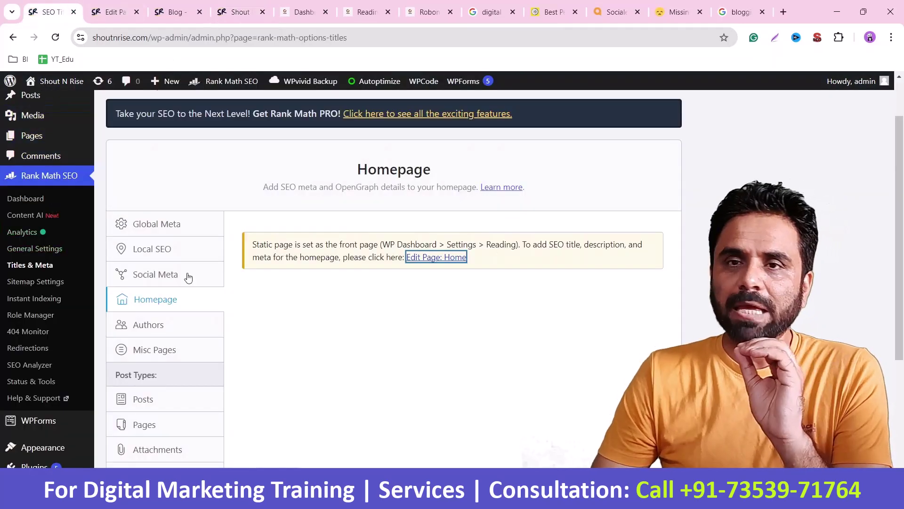
scroll(239, 289, "down", 4)
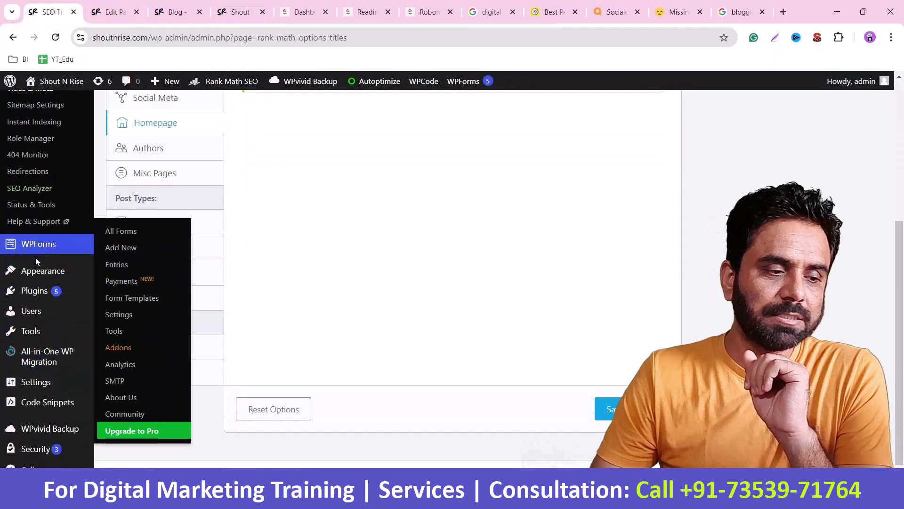
mouse_move(38, 272)
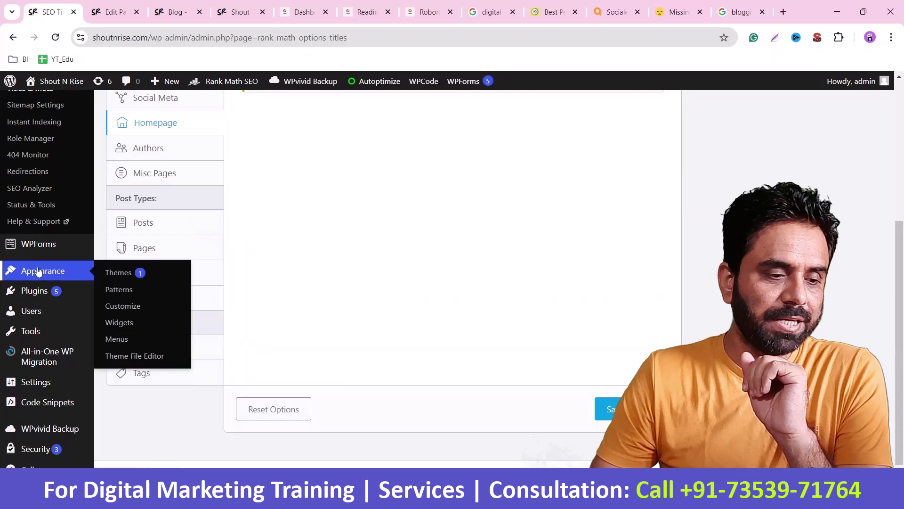
left_click(123, 307)
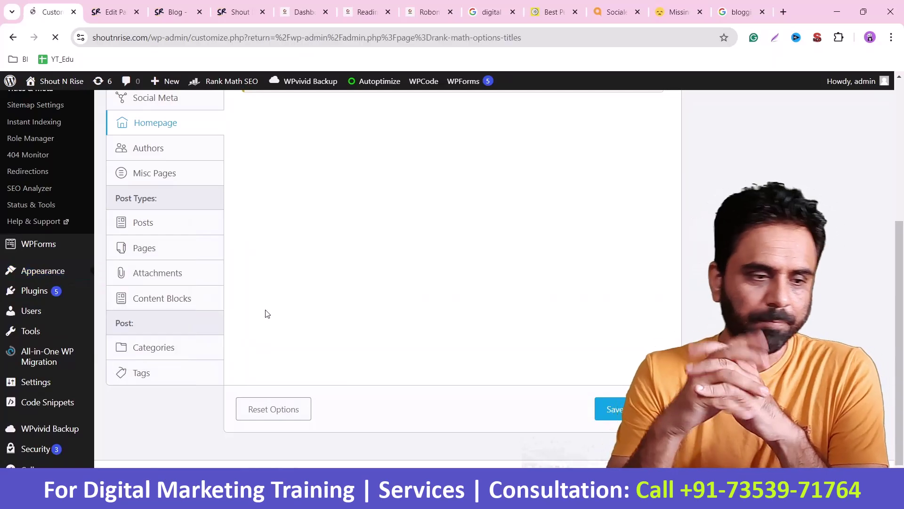
scroll(100, 309, "down", 5)
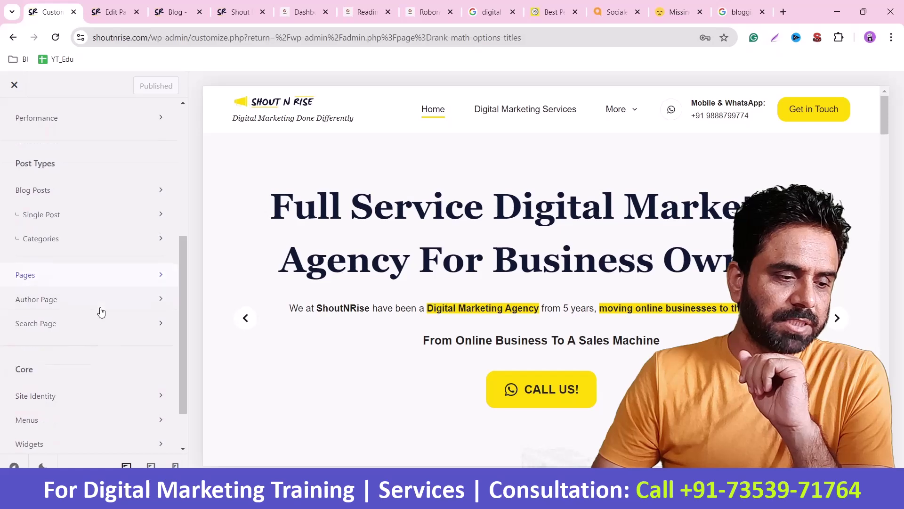
scroll(100, 311, "down", 1)
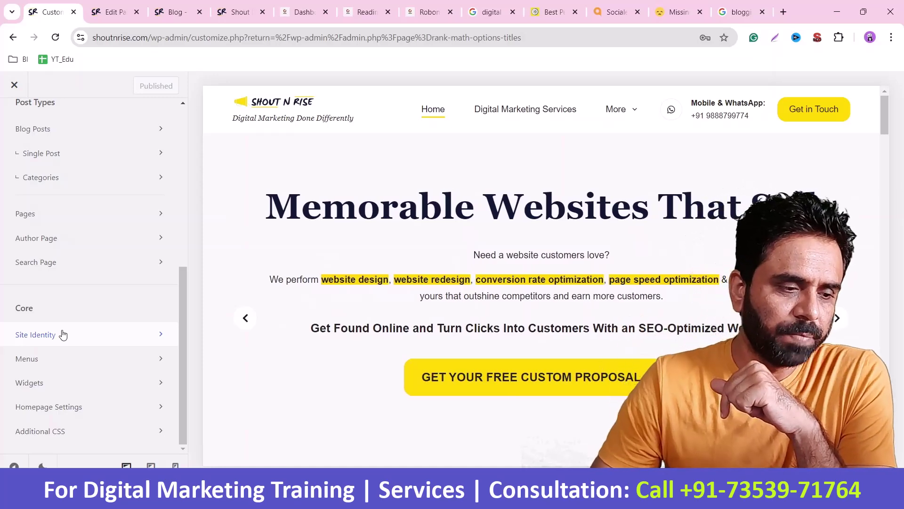
left_click(63, 334)
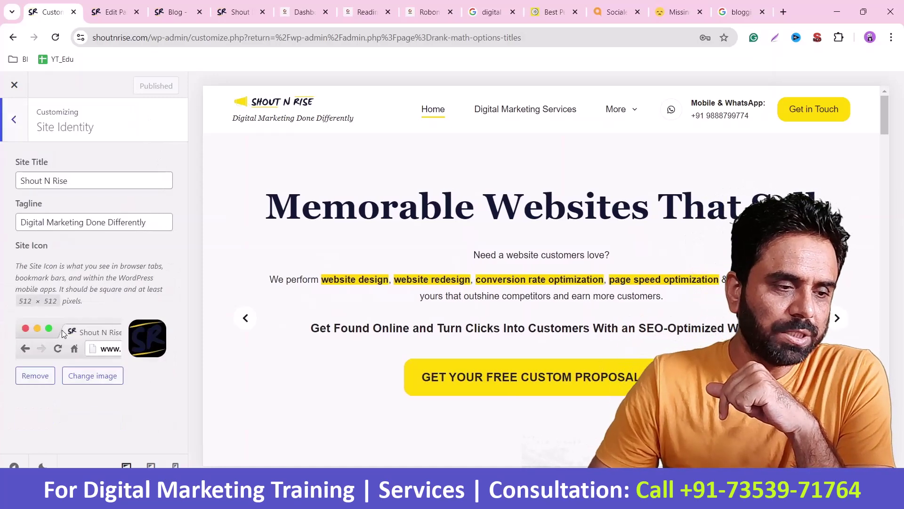
Step: Examine the Site Title and Tagline values and compare them with the header preview
triple_click(74, 186)
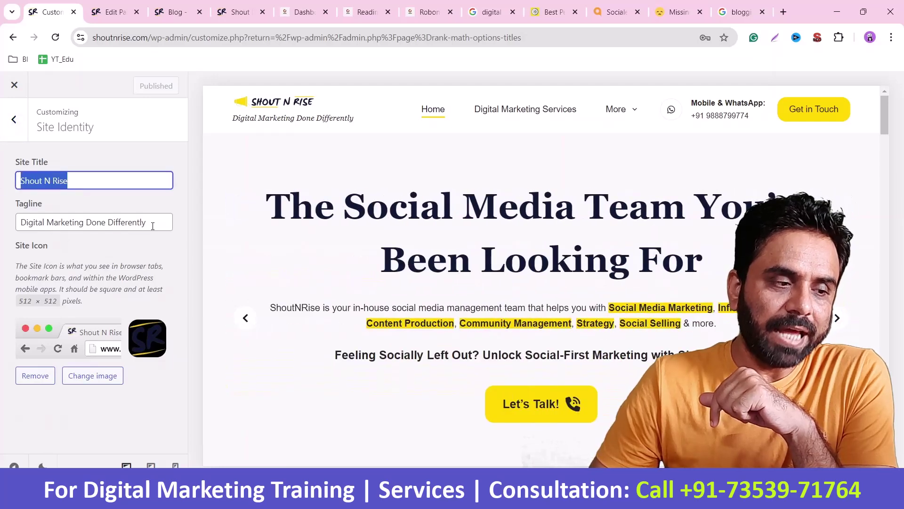
left_click_drag(152, 226, 14, 229)
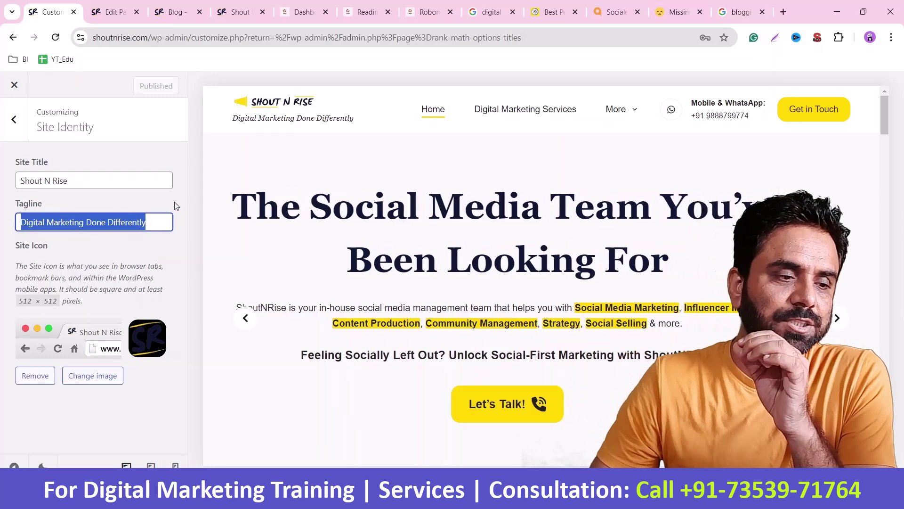
left_click(279, 121)
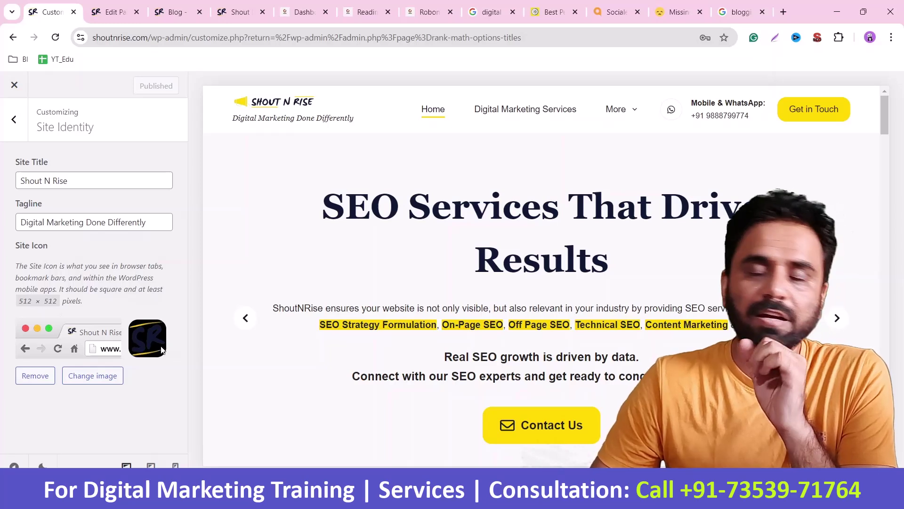
Step: Clear the tagline to preview the header without it, restore it, and check the recommended site icon size
triple_click(51, 219)
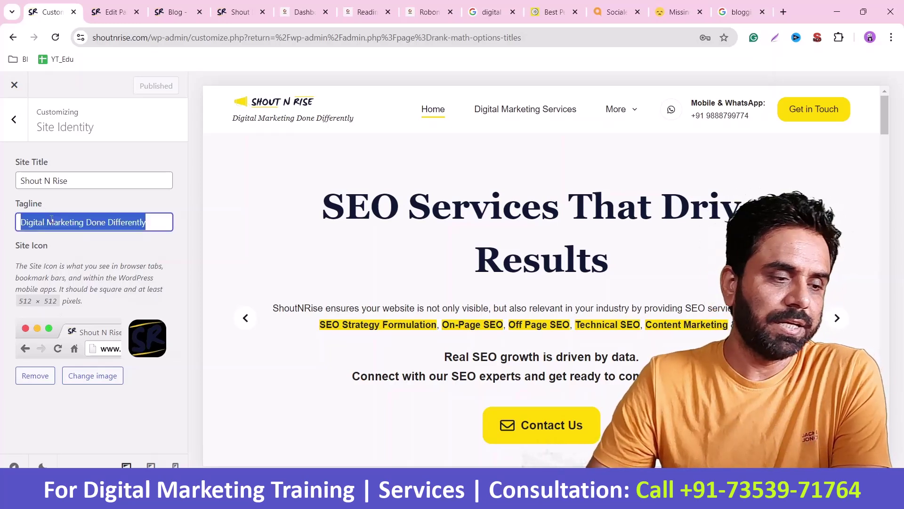
key("BackSpace")
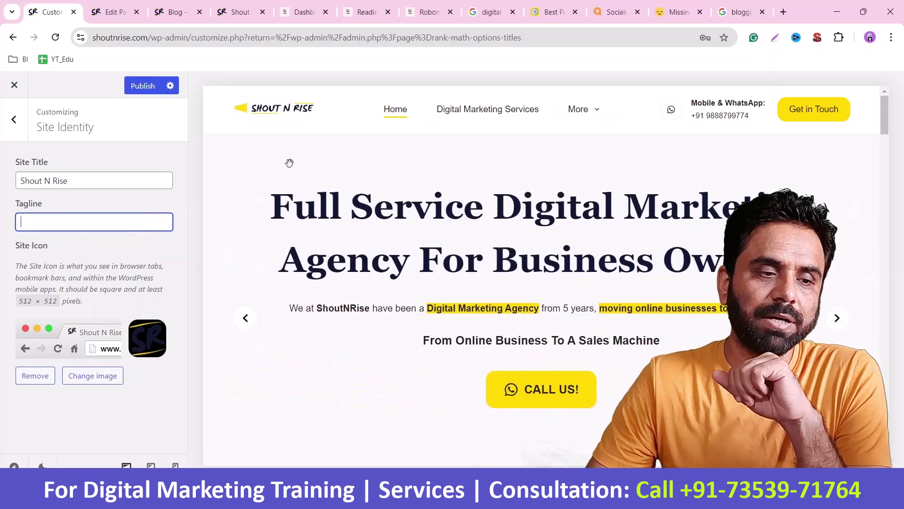
key("ctrl+z")
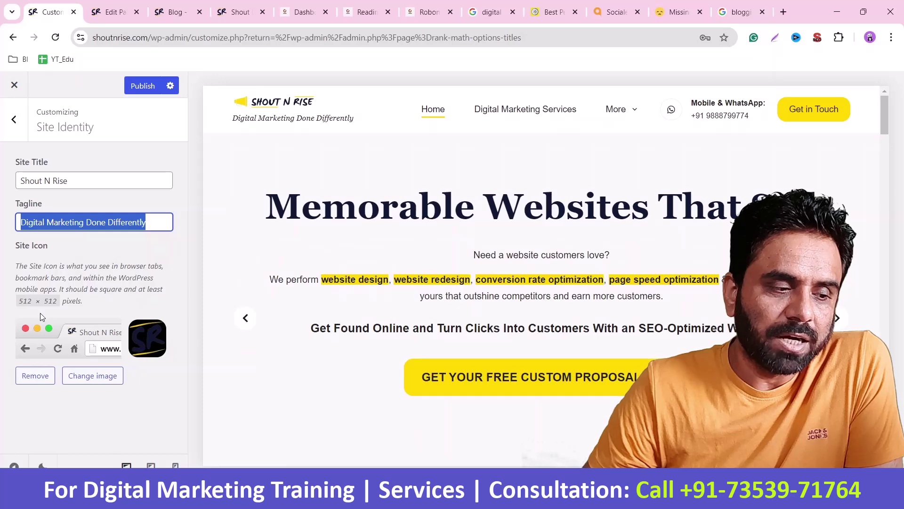
left_click_drag(18, 301, 62, 304)
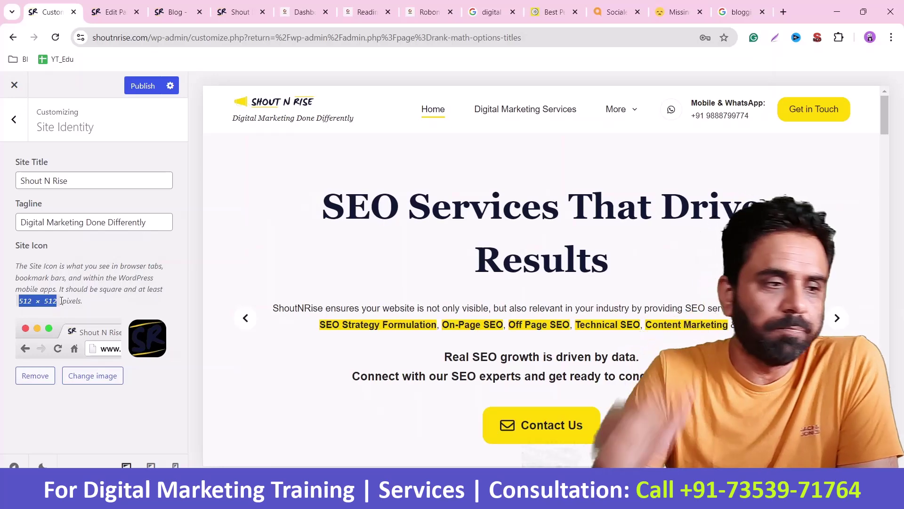
Step: Leave Site Identity and open the Logo element's settings in the Customizer's global header
left_click(15, 124)
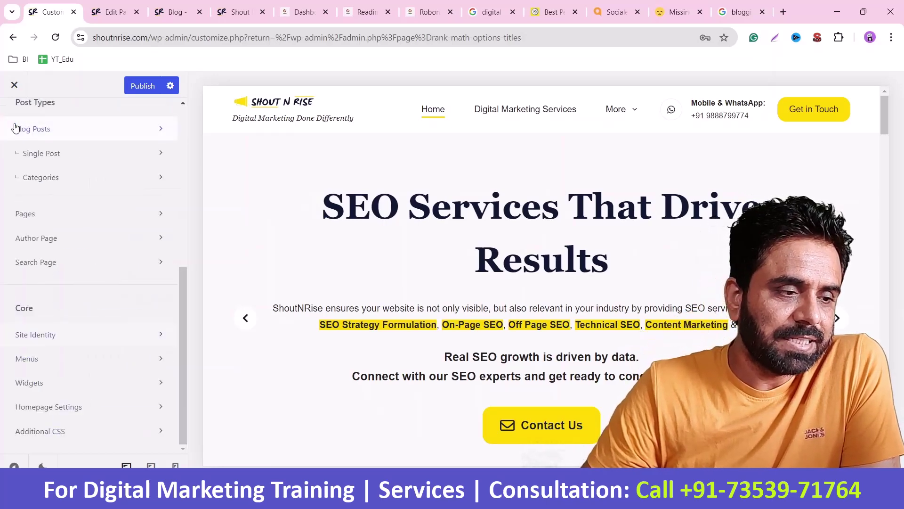
scroll(105, 269, "up", 5)
scroll(105, 270, "up", 2)
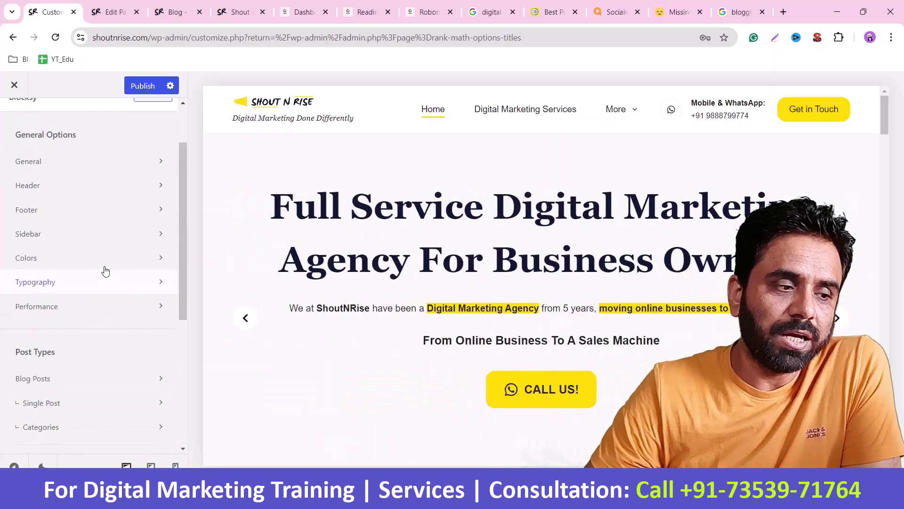
scroll(105, 271, "down", 2)
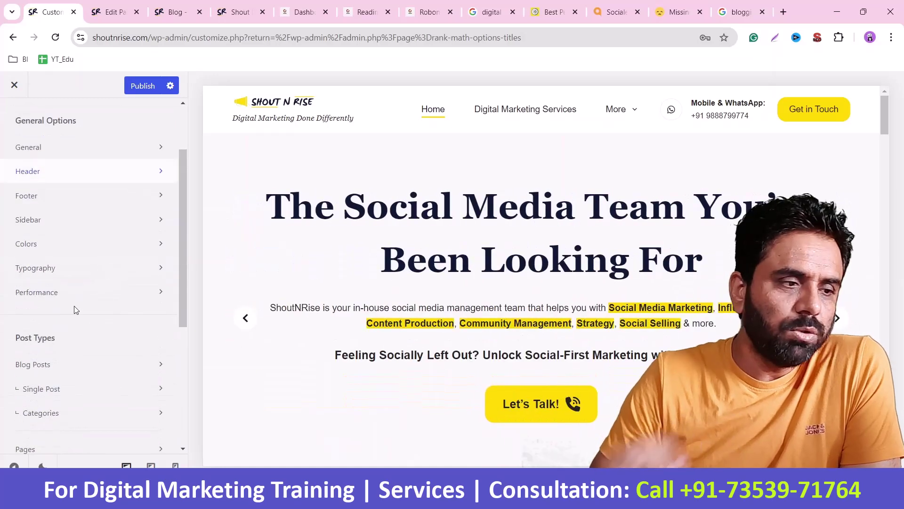
scroll(74, 307, "up", 2)
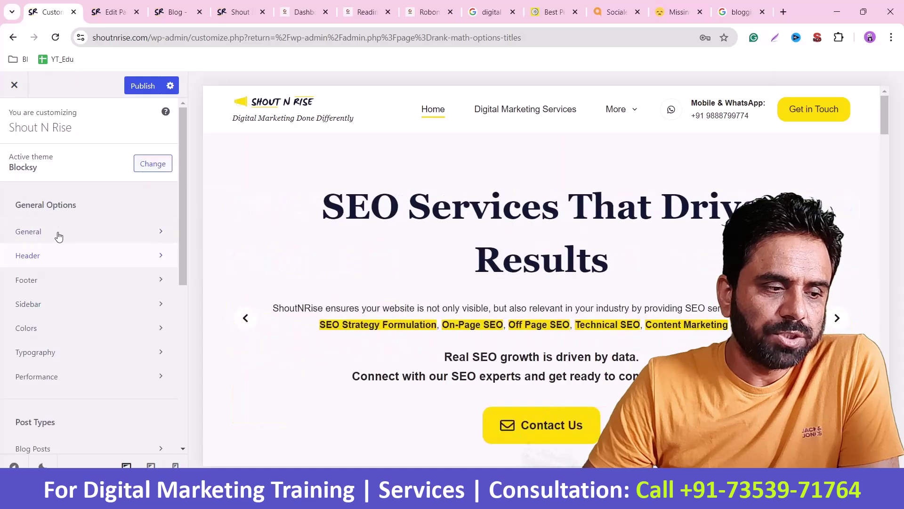
left_click(57, 256)
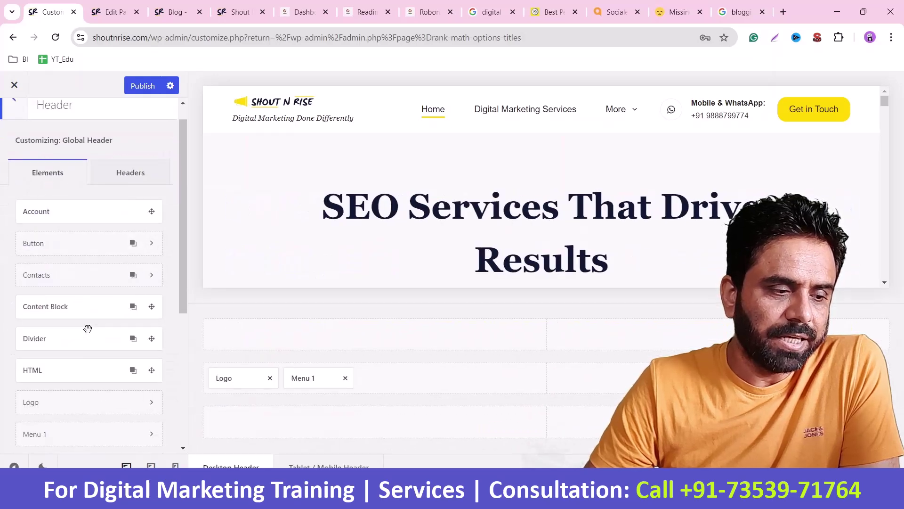
scroll(88, 328, "down", 2)
left_click(66, 309)
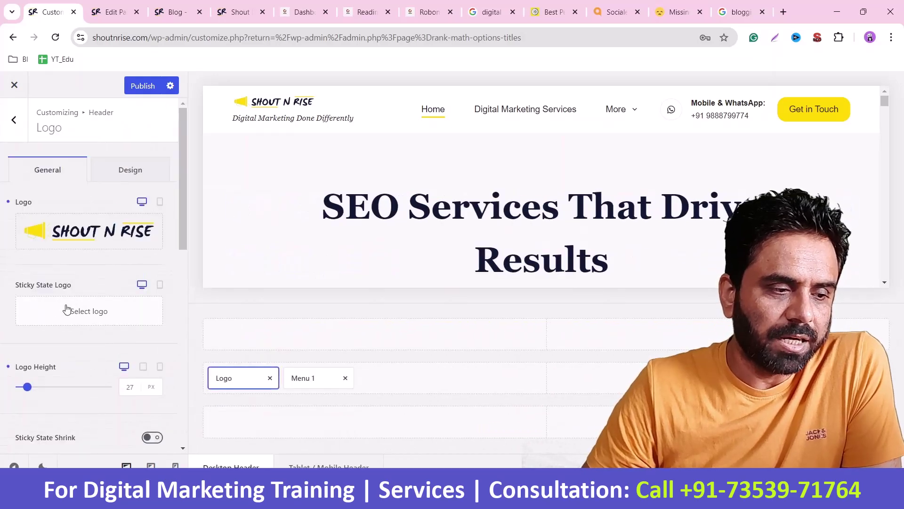
Step: Open the media library for the header's main logo image, and close it again
mouse_move(88, 231)
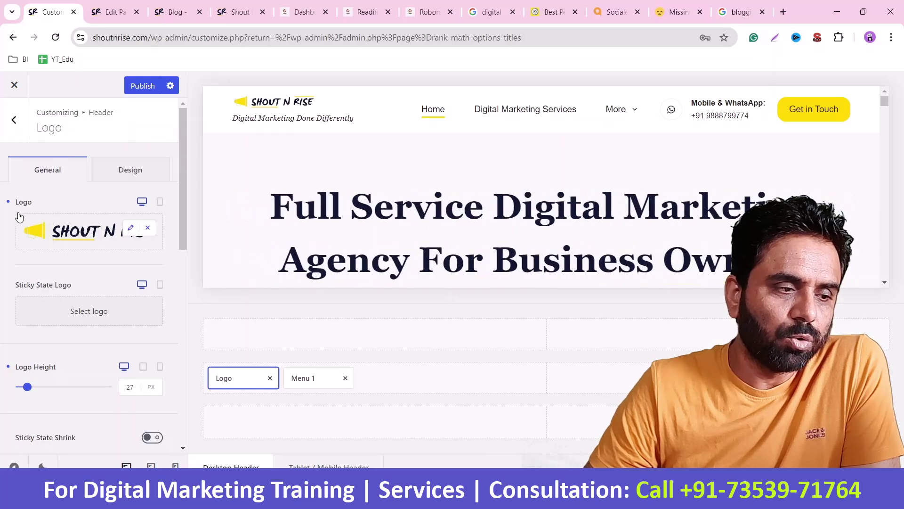
left_click(129, 230)
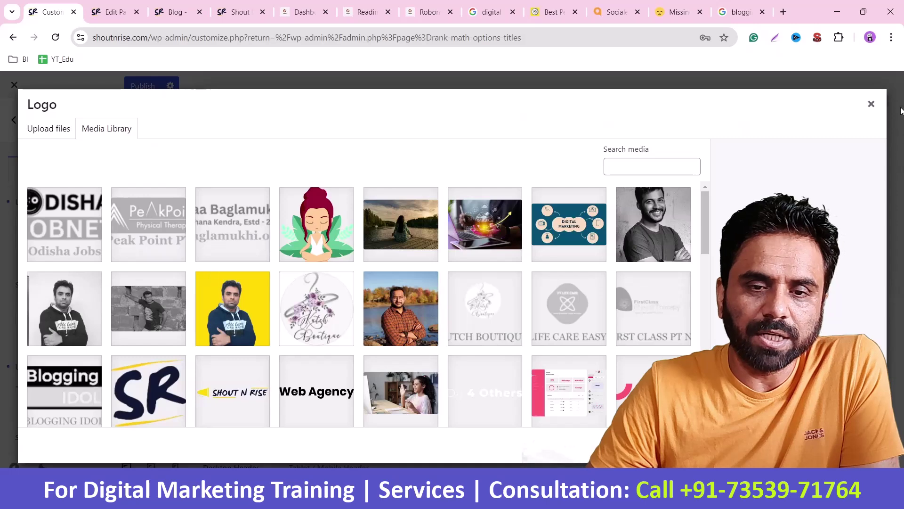
left_click(872, 103)
Step: Review the Logo element's height, site title, tagline, image position and alignment settings, and return to the header elements
mouse_move(59, 220)
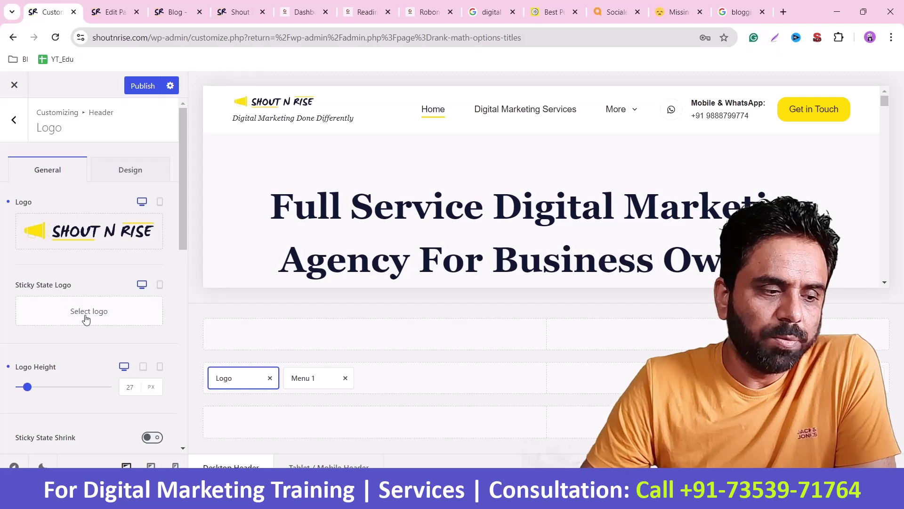
scroll(86, 319, "down", 4)
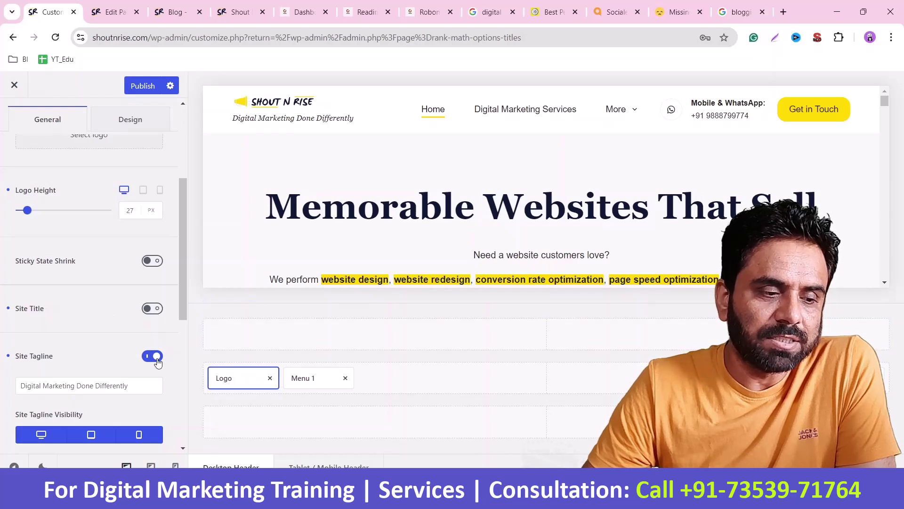
scroll(137, 366, "down", 5)
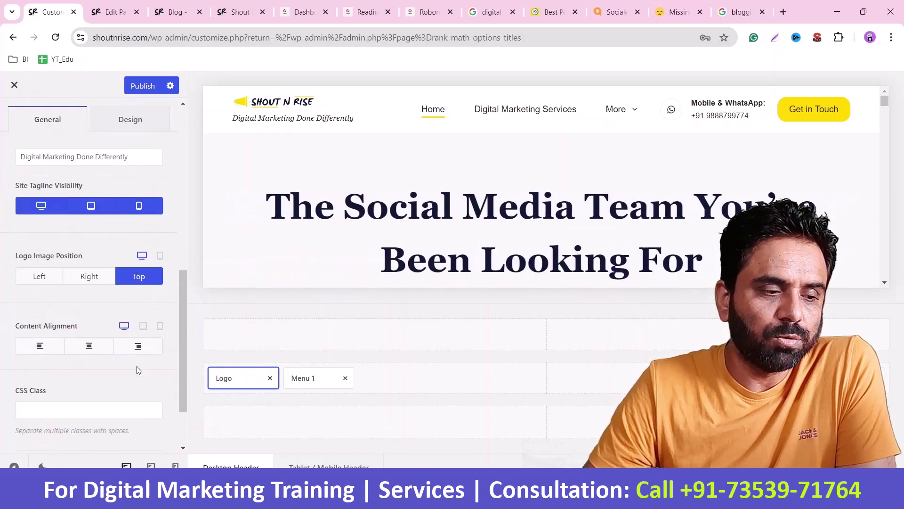
scroll(136, 366, "up", 6)
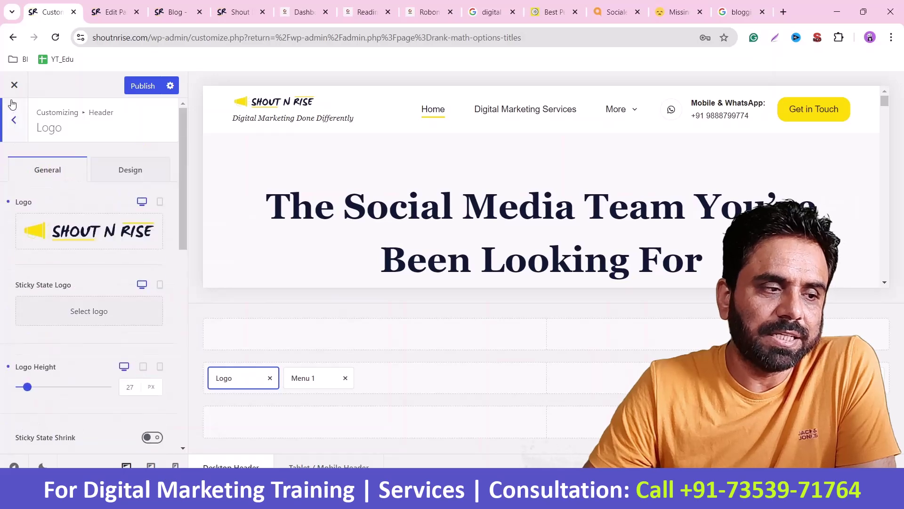
left_click(13, 120)
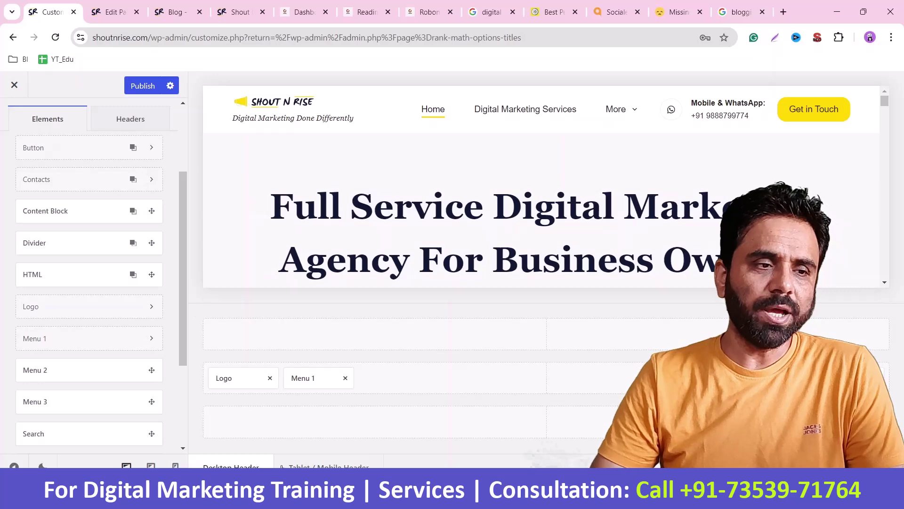
Step: Look over the live homepage from the hero banner down to the services section
left_click(227, 8)
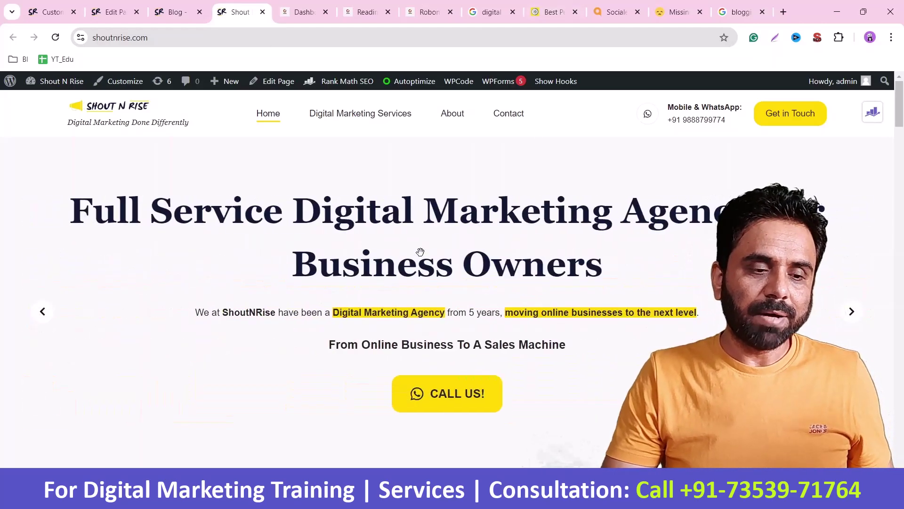
scroll(306, 216, "down", 10)
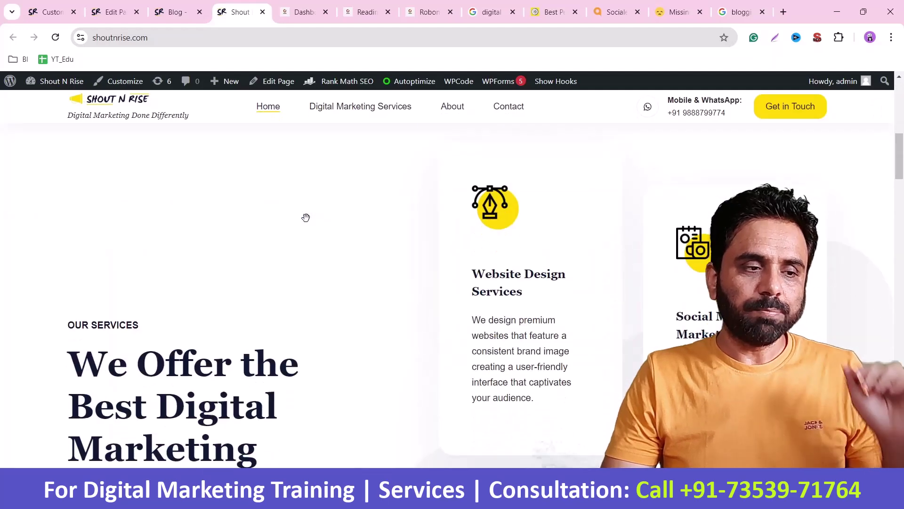
scroll(306, 217, "up", 10)
Step: Check the Home page's heading outline and its block list in the page editor's document overview
left_click(113, 12)
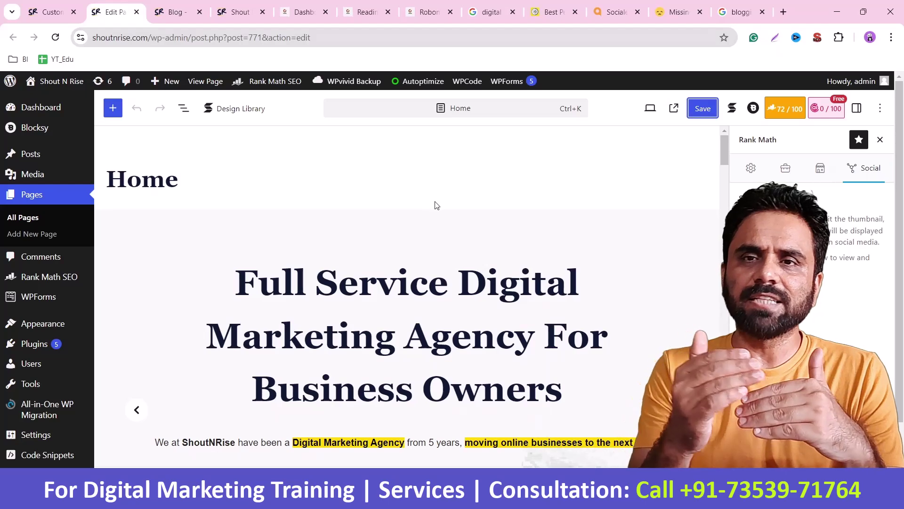
left_click(185, 114)
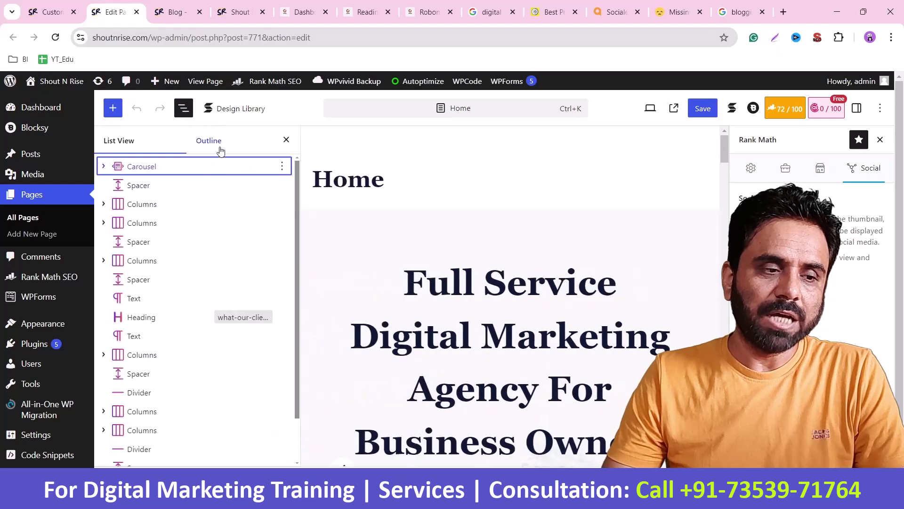
left_click(220, 148)
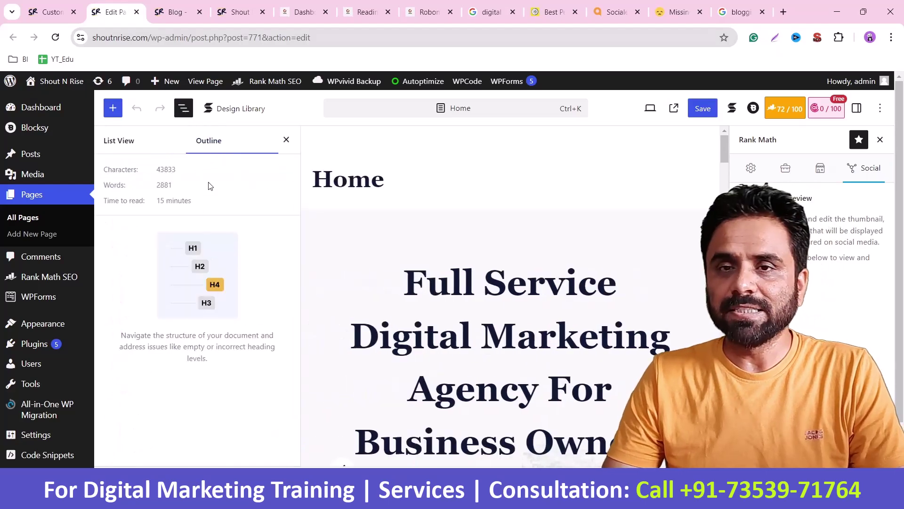
left_click(124, 144)
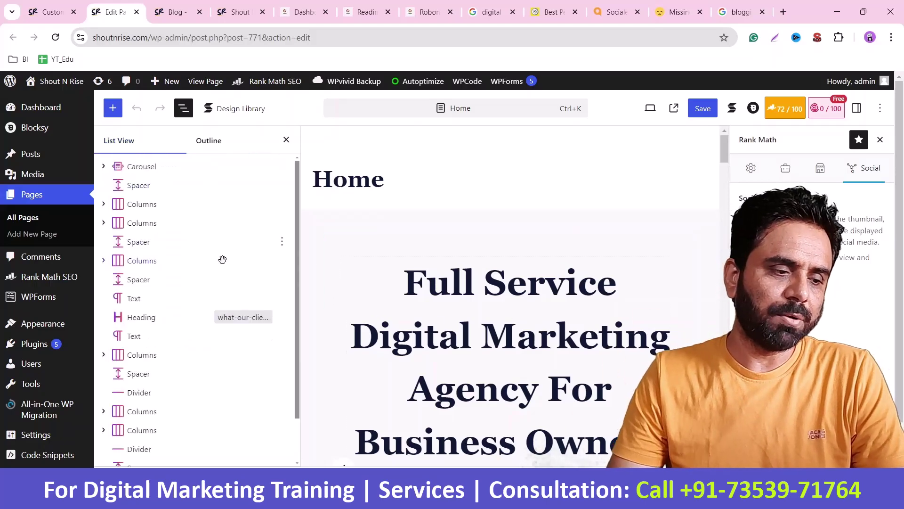
scroll(164, 264, "down", 1)
scroll(165, 266, "up", 1)
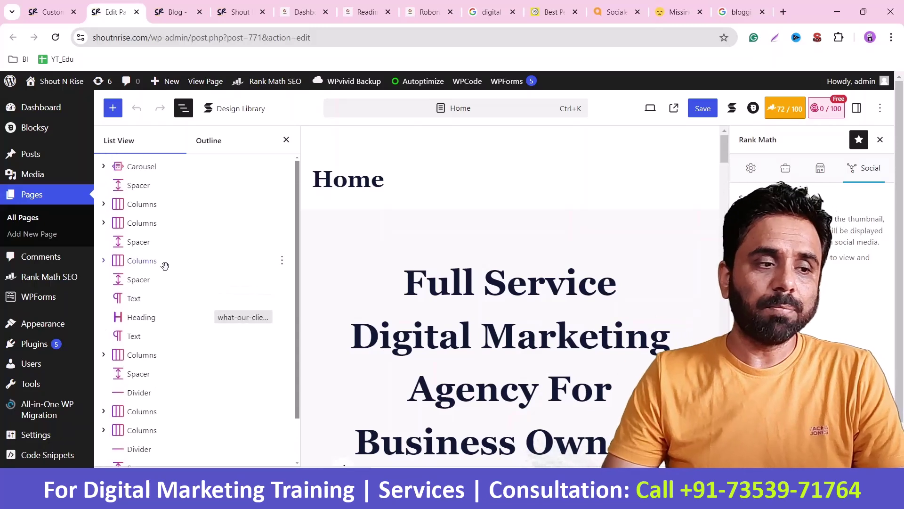
Step: Reposition the live homepage's browser tab just before the Google search tab, and list the page's headings with SEO META in 1 CLICK
left_click(234, 5)
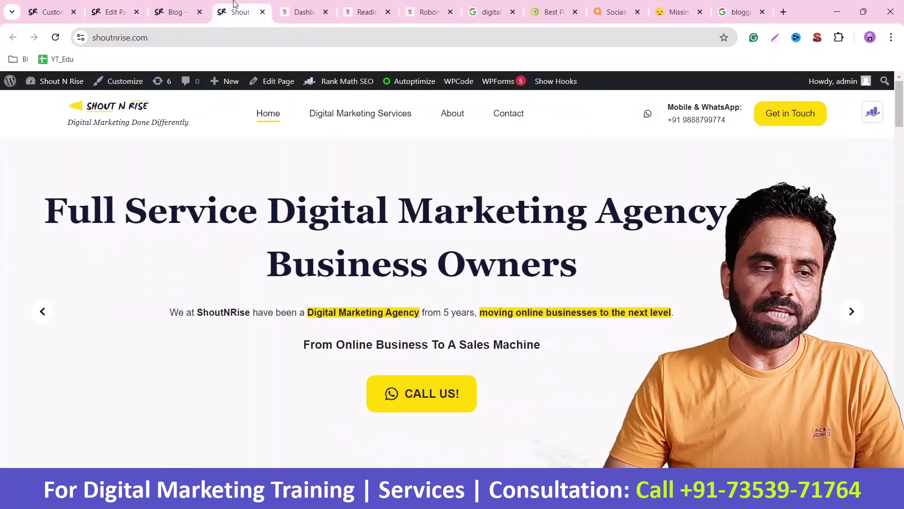
left_click_drag(234, 5, 424, 6)
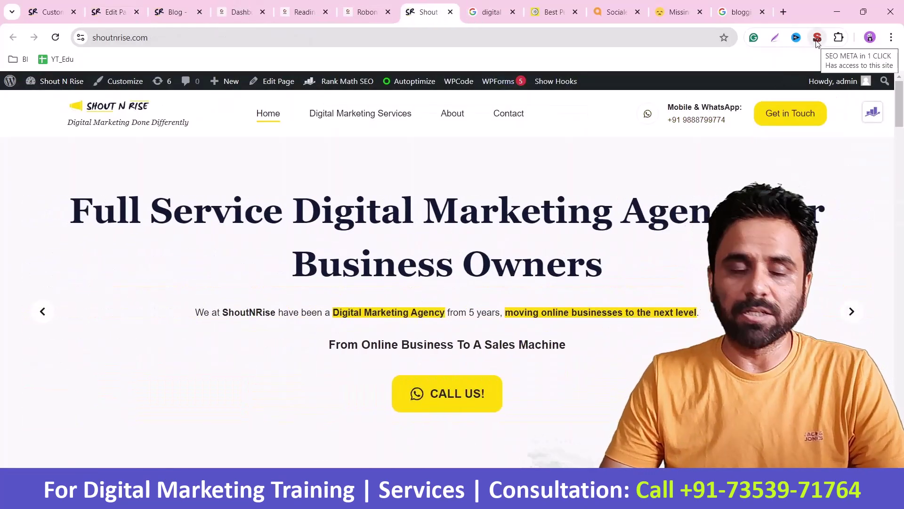
left_click(817, 38)
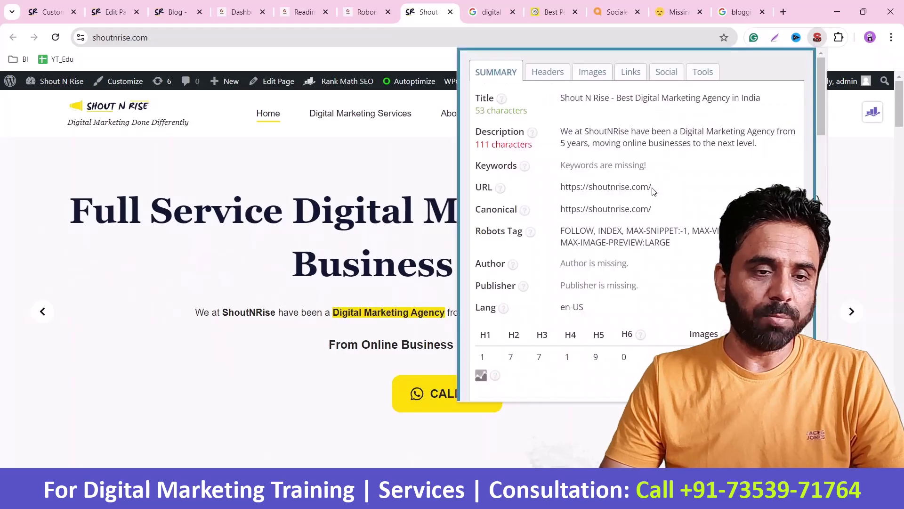
left_click(541, 74)
scroll(594, 165, "down", 1)
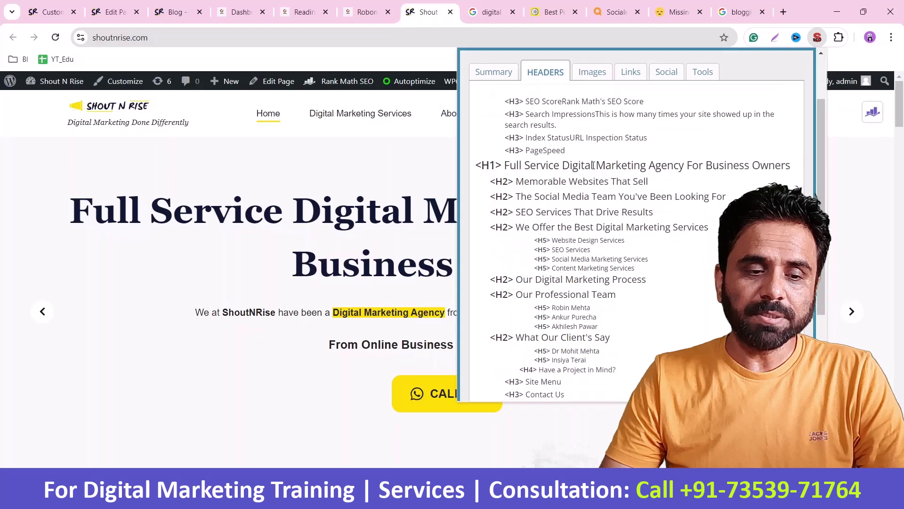
scroll(593, 165, "down", 1)
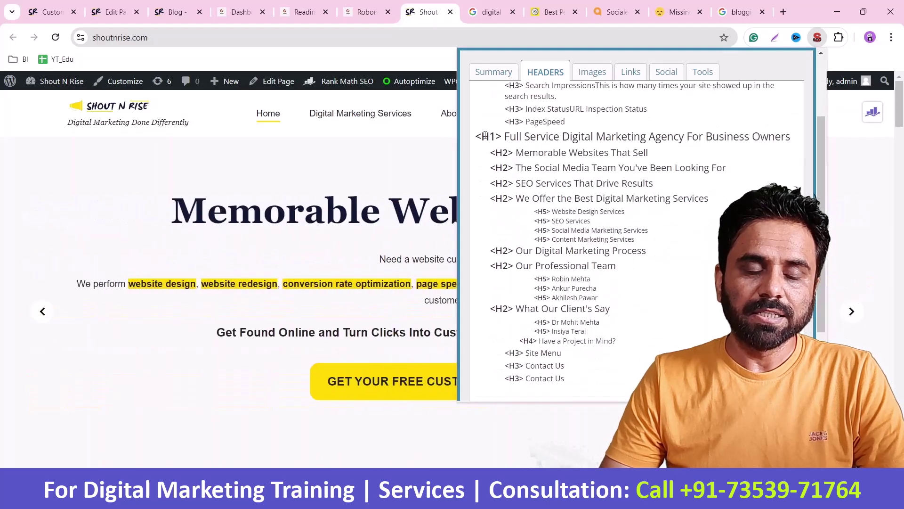
Step: Examine the homepage's H1 to H5 heading hierarchy, including the footer and Rank Math H3 entries, and close the heading list
left_click_drag(477, 134, 792, 145)
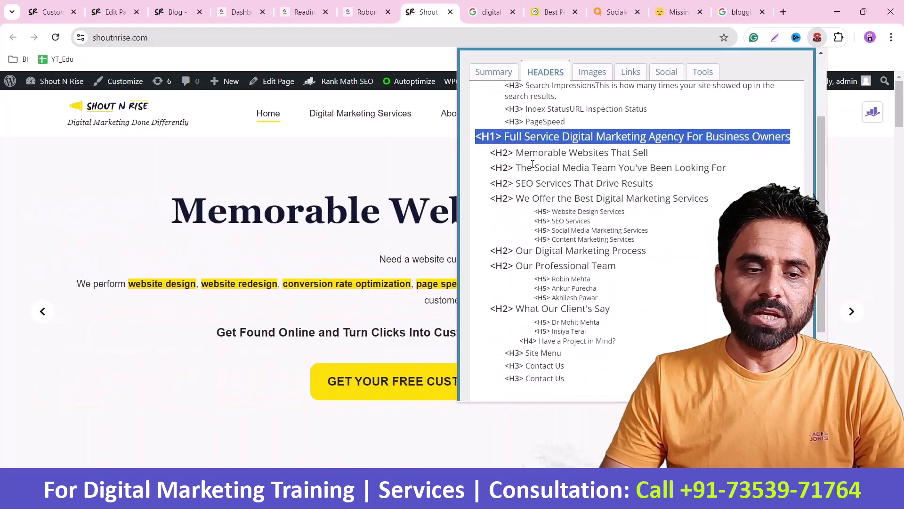
left_click(494, 152)
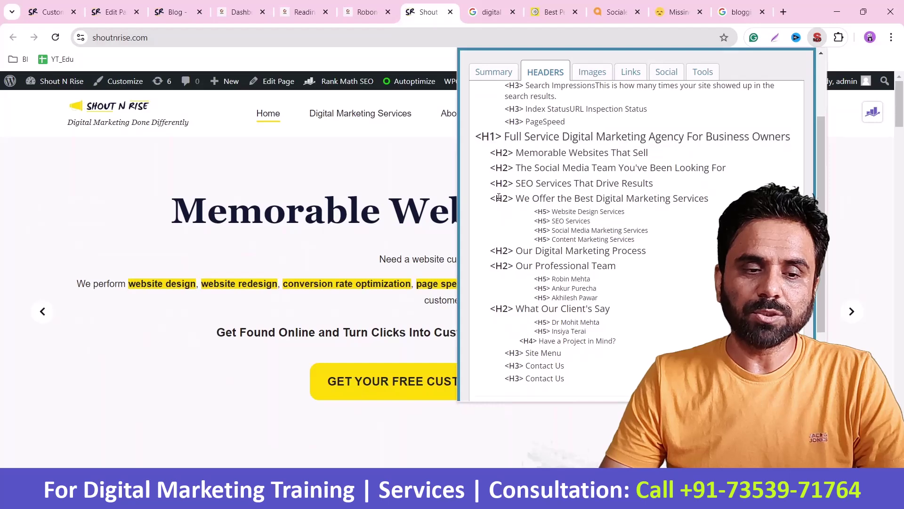
left_click_drag(534, 211, 648, 241)
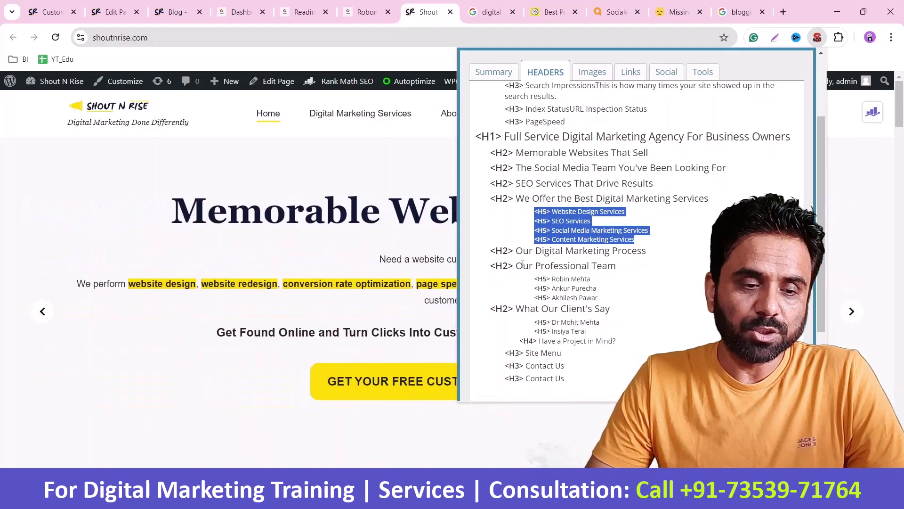
left_click_drag(532, 322, 522, 341)
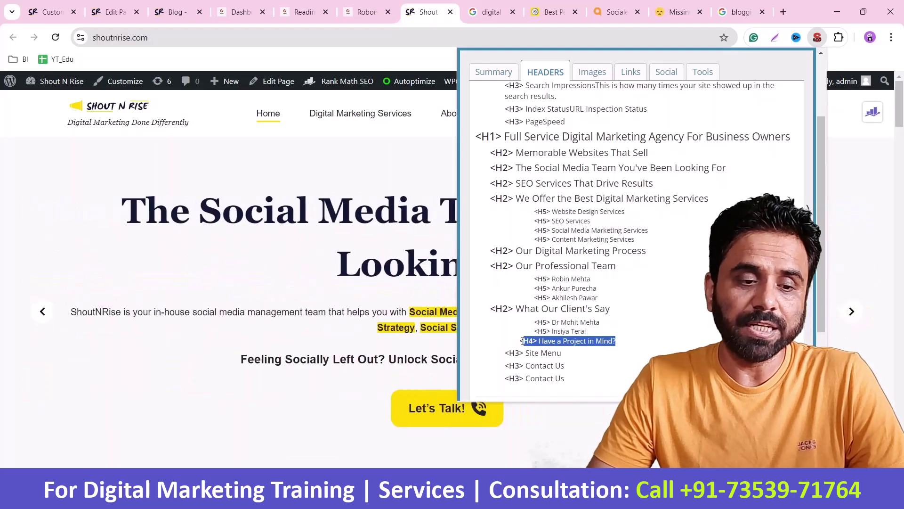
left_click_drag(505, 352, 568, 379)
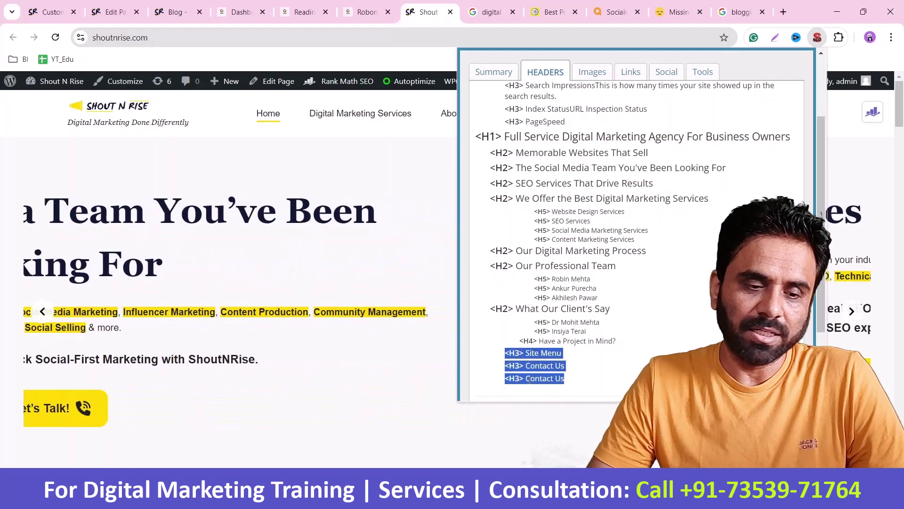
scroll(554, 303, "up", 2)
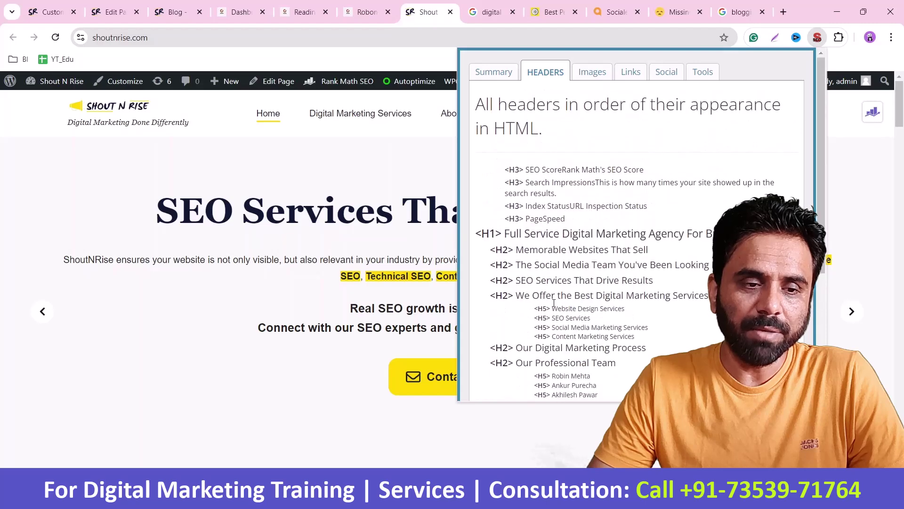
left_click_drag(506, 168, 566, 220)
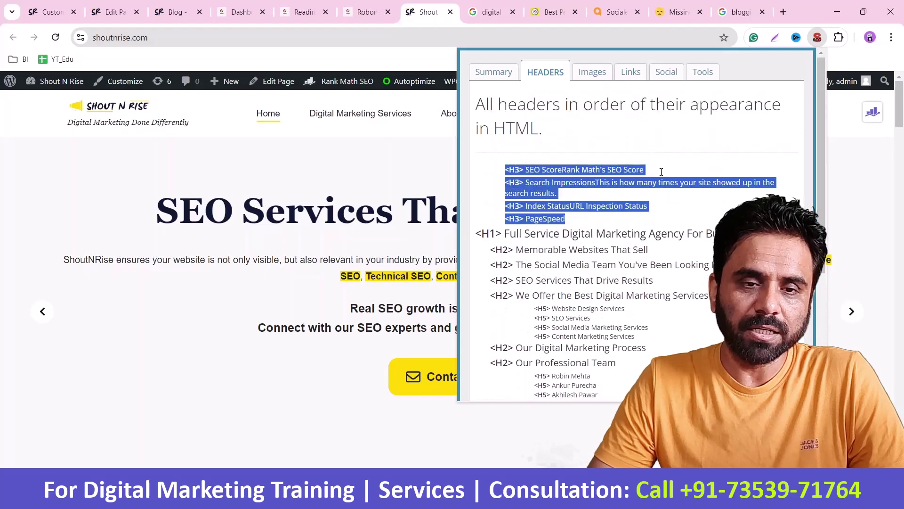
left_click(335, 168)
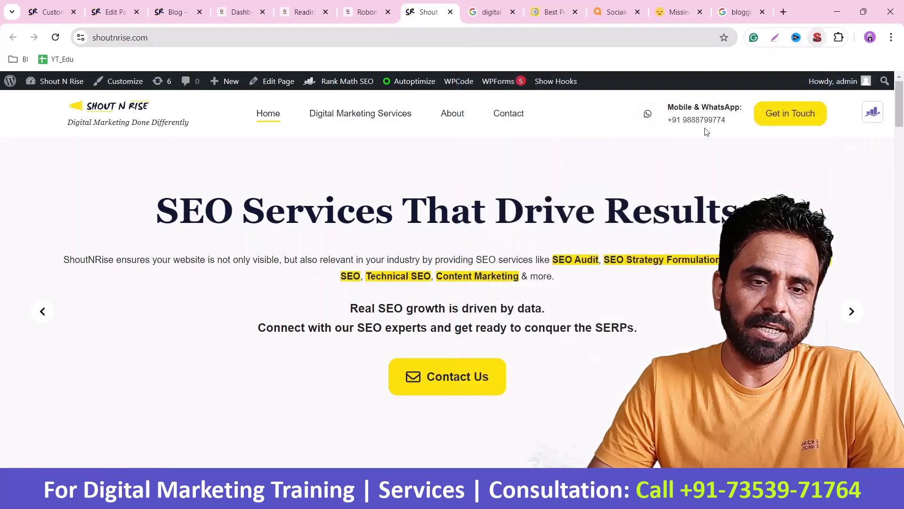
Step: Reopen the homepage's heading list in SEO META in 1 CLICK and compare its H1, H2 and H5 service headings
left_click(817, 39)
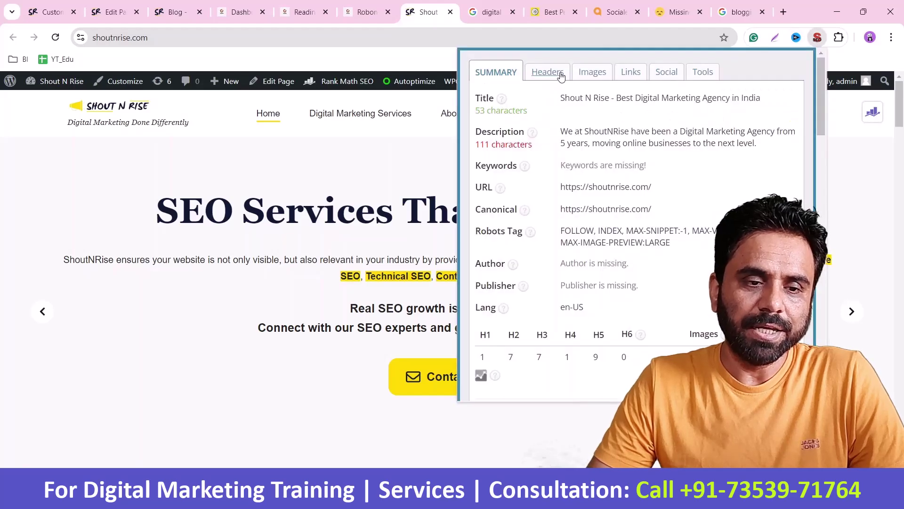
left_click(560, 74)
left_click_drag(508, 196, 788, 195)
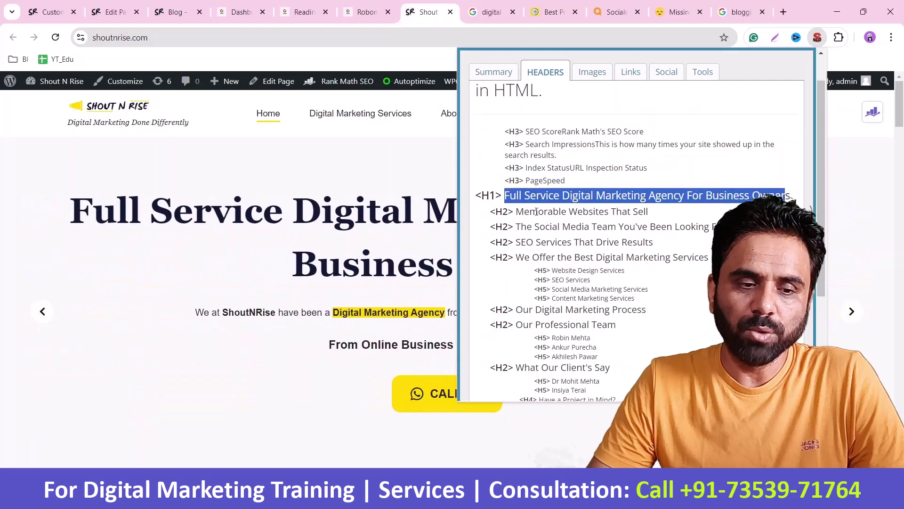
left_click_drag(537, 212, 567, 239)
left_click(549, 255)
left_click_drag(551, 271, 664, 302)
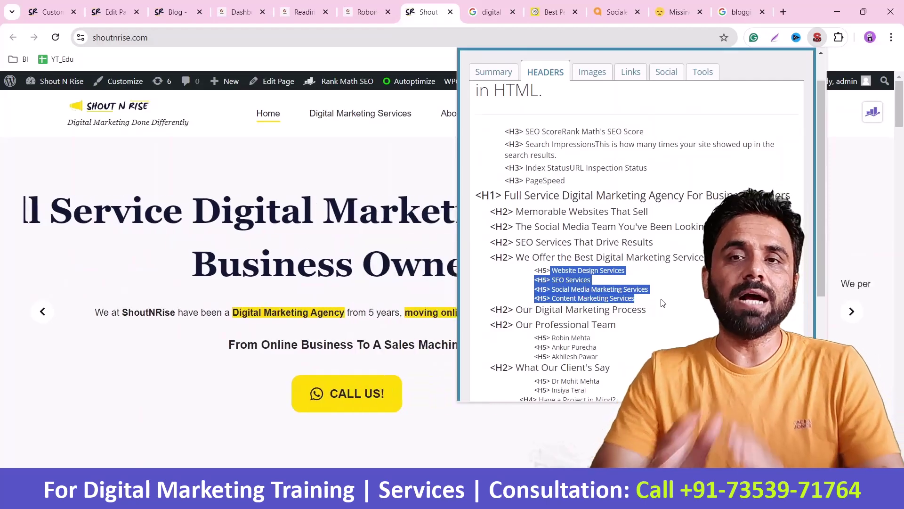
Step: Recheck the Home page's outline in the editor, and look through the live homepage in a new tab down to the testimonials
left_click(112, 11)
left_click(210, 149)
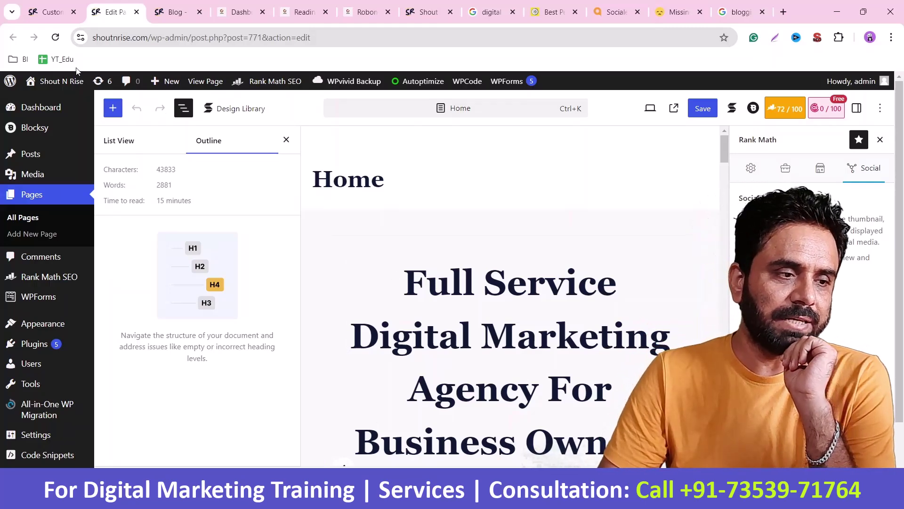
mouse_move(48, 81)
middle_click(38, 102)
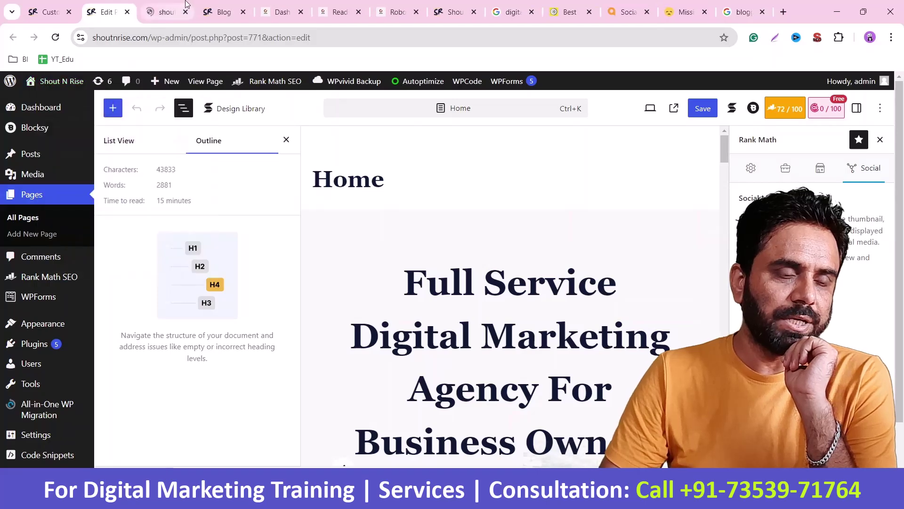
left_click(176, 6)
scroll(532, 270, "down", 5)
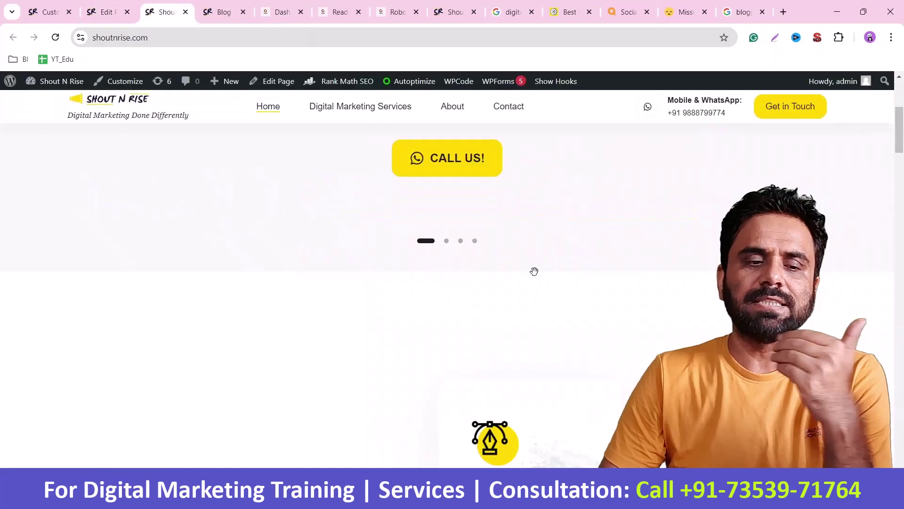
scroll(536, 275, "down", 15)
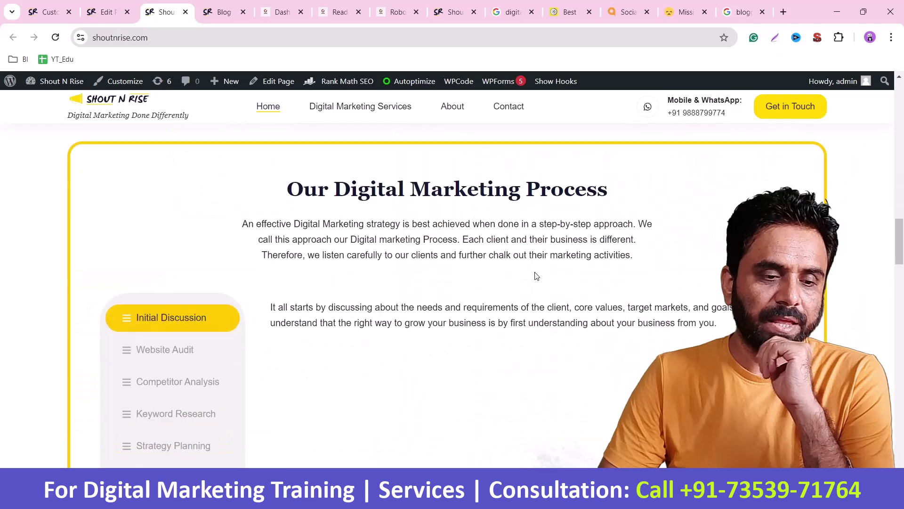
scroll(536, 275, "down", 12)
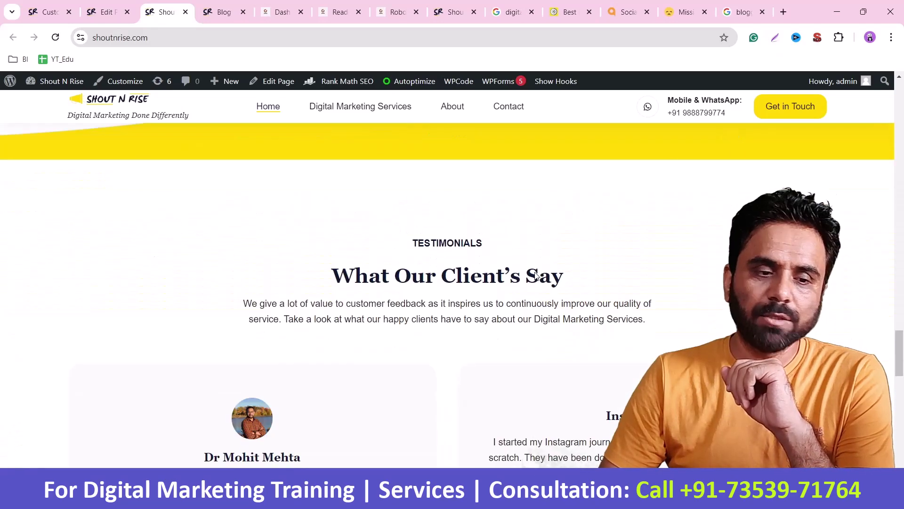
Step: Examine the live homepage's team, testimonial and trusted-brand sections, down to the project call-to-action and the footer
scroll(535, 276, "up", 5)
scroll(535, 276, "up", 4)
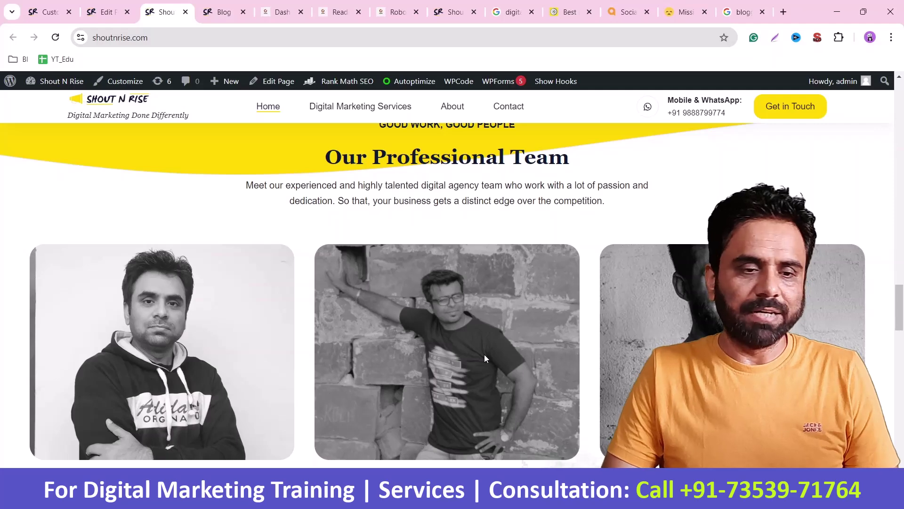
scroll(484, 357, "down", 10)
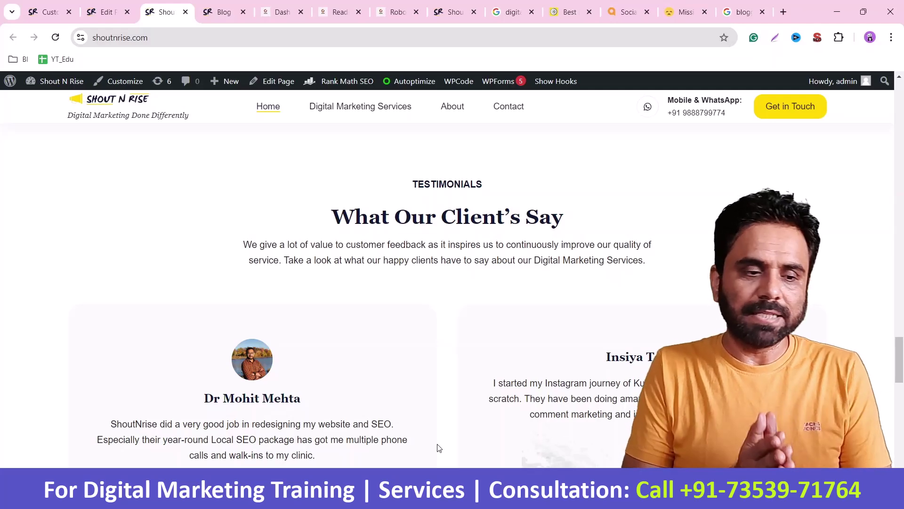
scroll(438, 448, "down", 1)
scroll(503, 210, "down", 3)
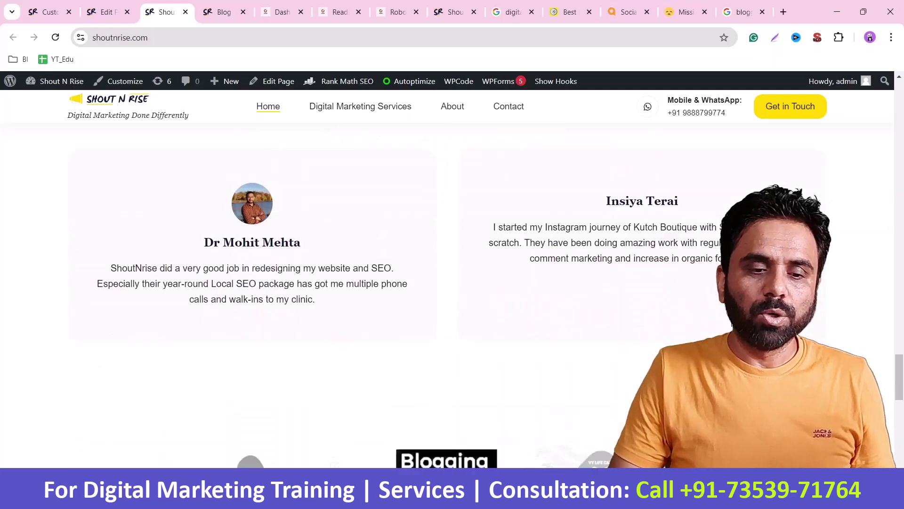
scroll(503, 210, "up", 1)
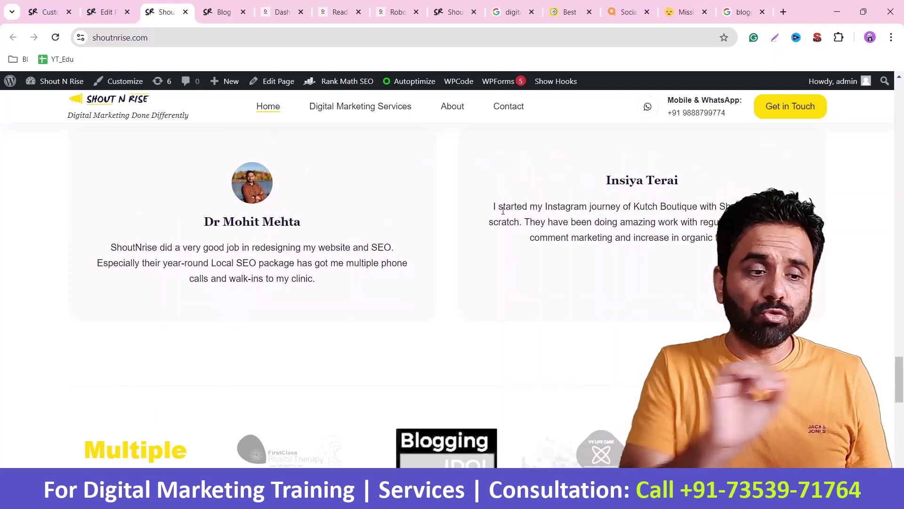
scroll(503, 211, "down", 3)
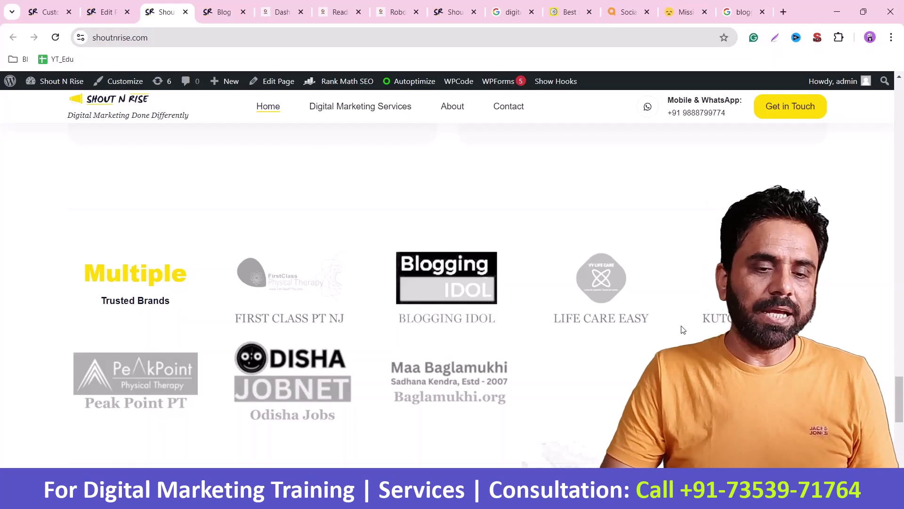
scroll(683, 330, "up", 3)
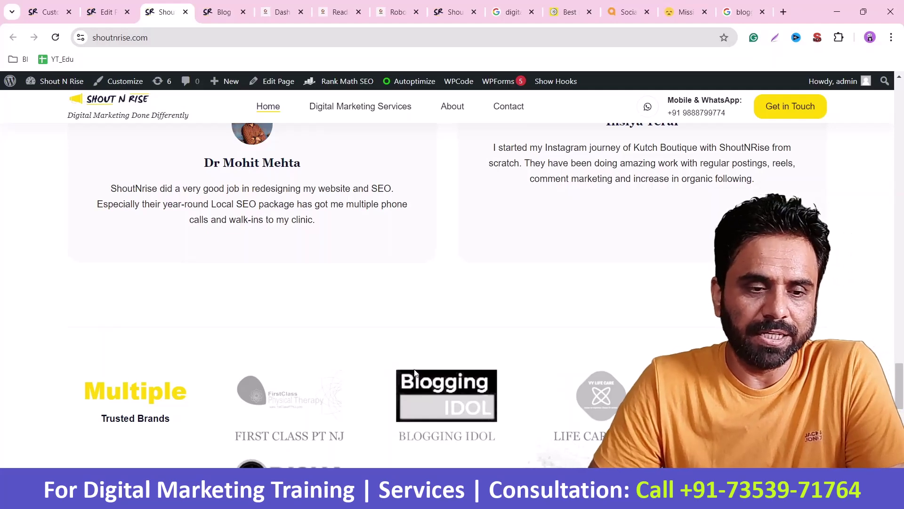
scroll(424, 324, "down", 5)
scroll(426, 326, "down", 5)
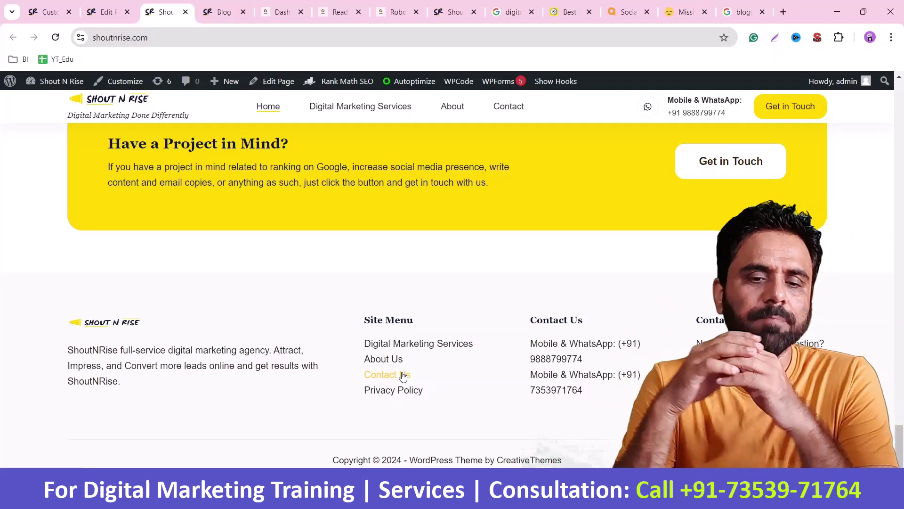
Step: Open the BloggingIdol homepage from the Google results and look through its theme comparison, tutorial and footer sections
left_click(734, 10)
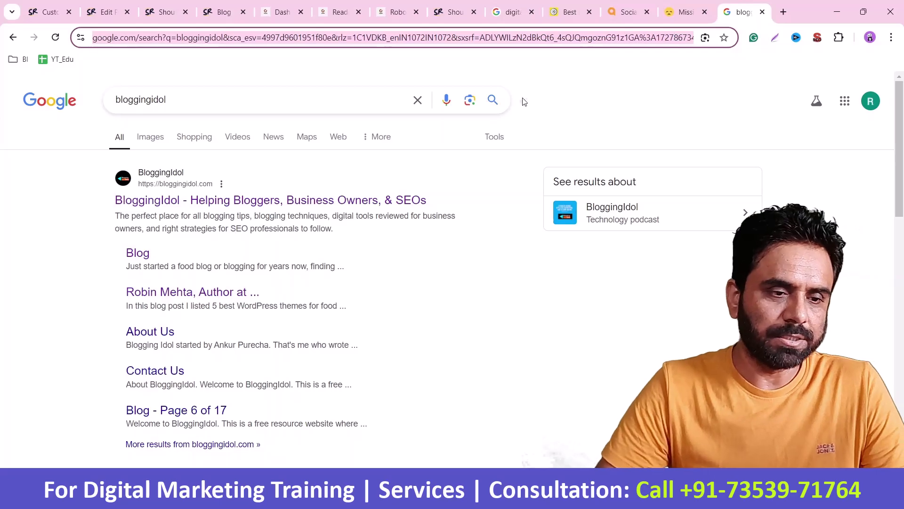
left_click(332, 199)
scroll(561, 238, "down", 15)
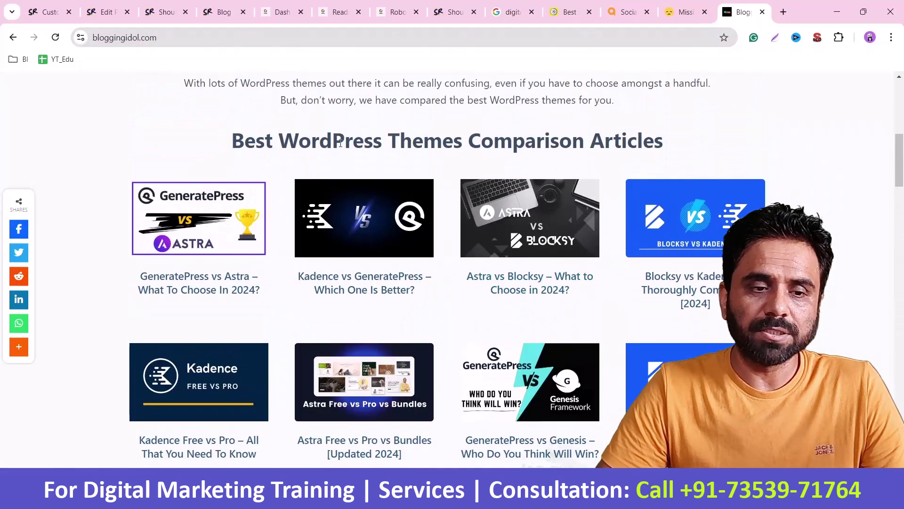
left_click_drag(346, 141, 654, 141)
scroll(477, 256, "down", 10)
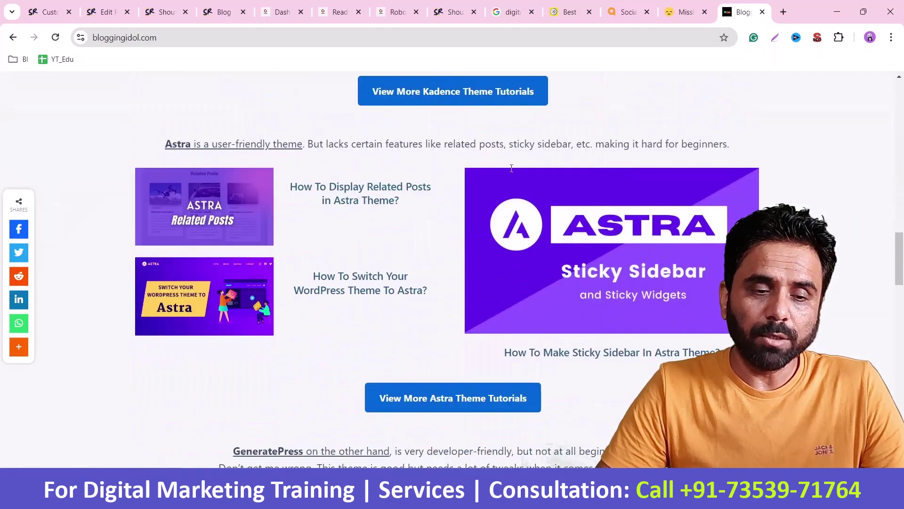
scroll(584, 222, "down", 10)
scroll(586, 207, "down", 10)
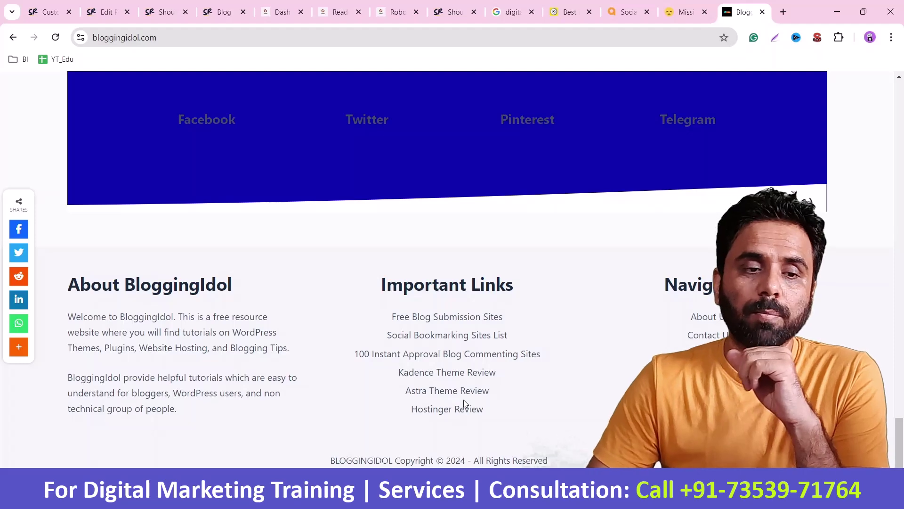
scroll(464, 399, "up", 15)
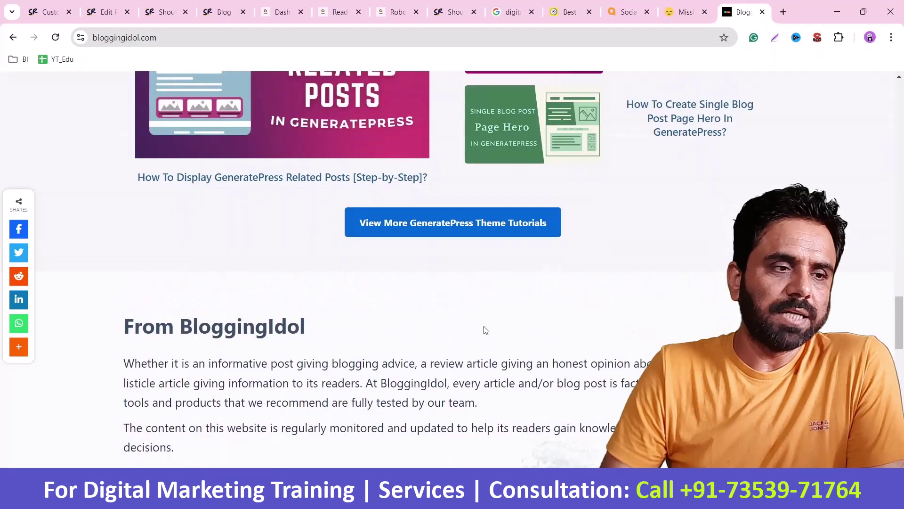
Step: Return to the Shout N Rise homepage and review its sections from the hero slider to the footer and back to the team
left_click(162, 12)
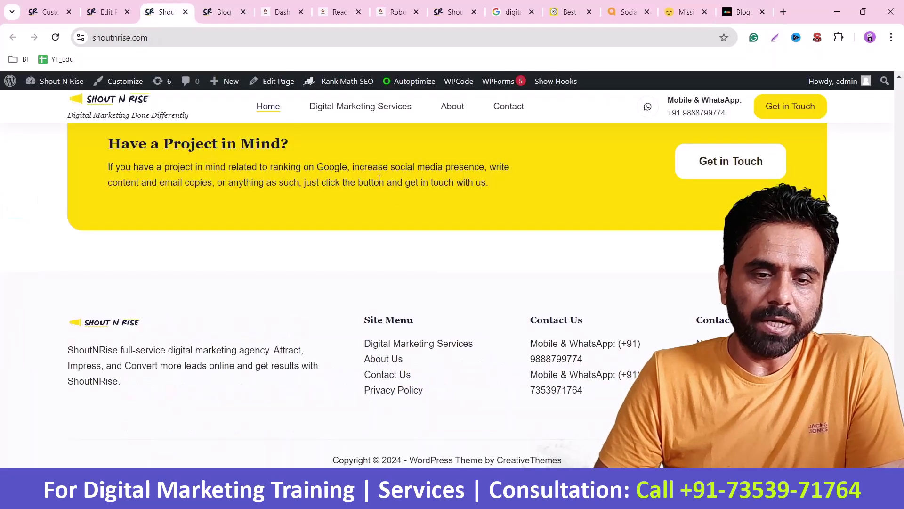
scroll(379, 179, "up", 20)
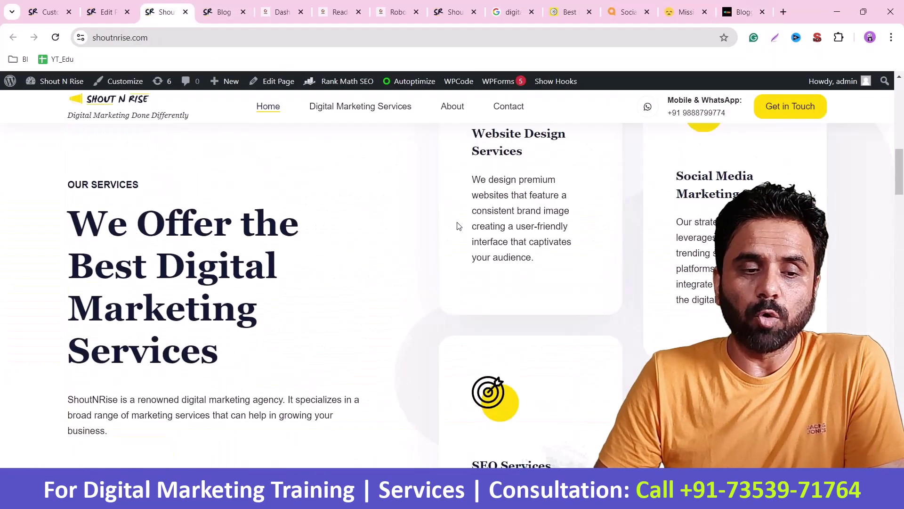
scroll(459, 226, "up", 5)
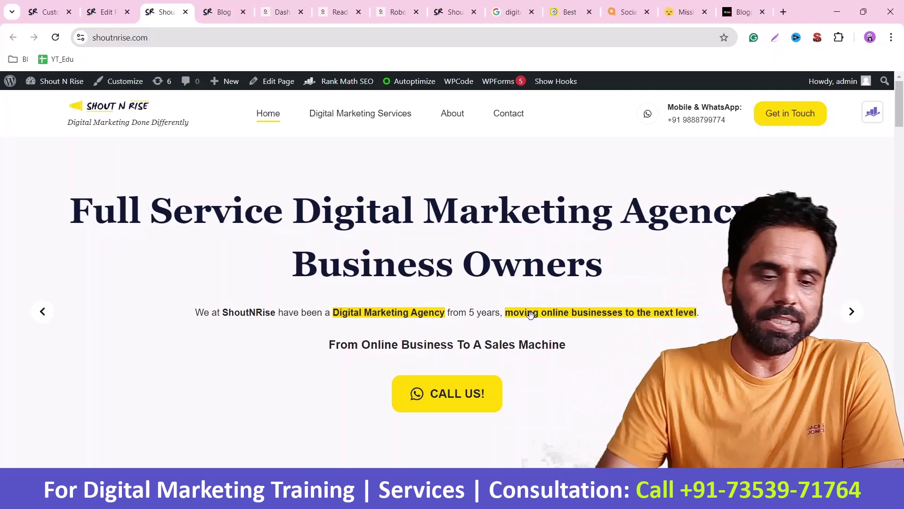
scroll(531, 314, "down", 5)
scroll(531, 315, "down", 20)
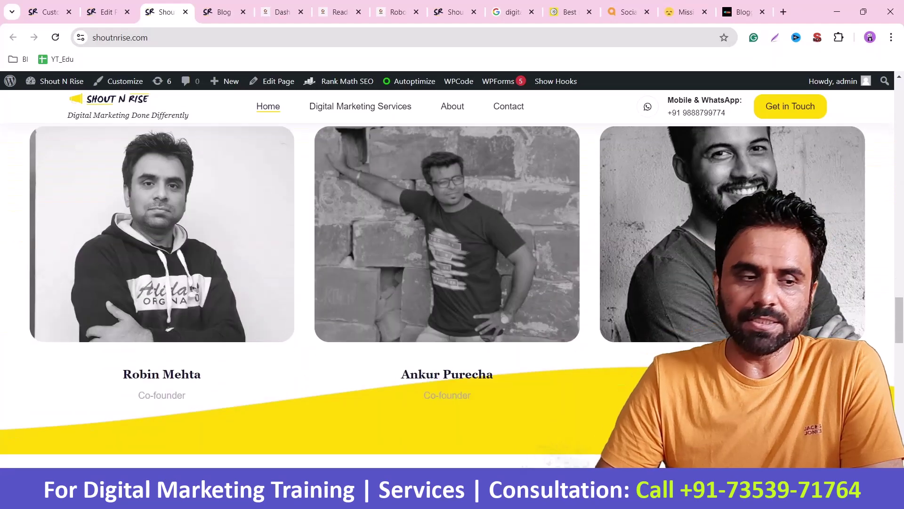
scroll(381, 266, "down", 10)
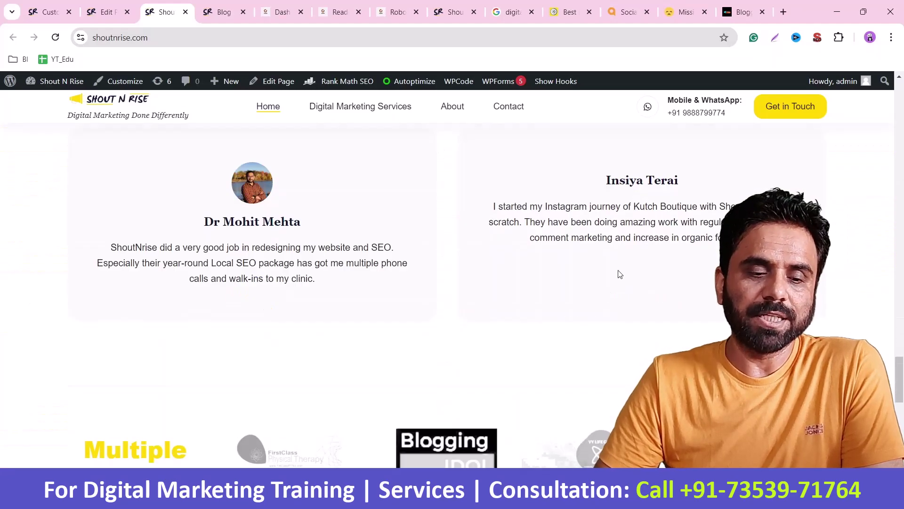
scroll(369, 173, "down", 5)
scroll(541, 292, "down", 5)
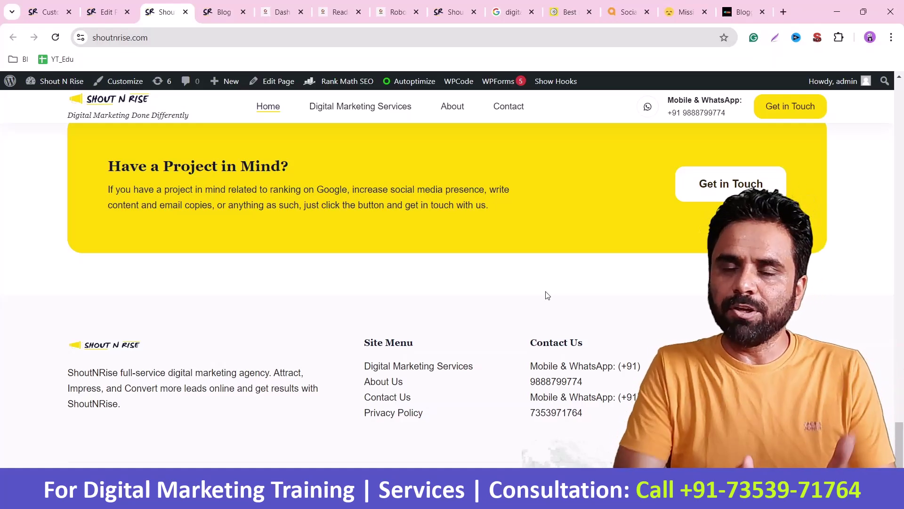
scroll(547, 295, "up", 10)
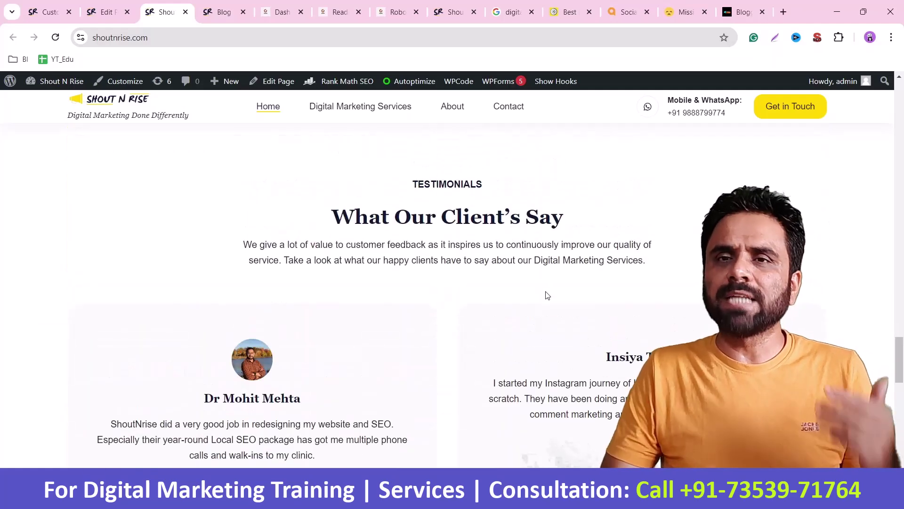
scroll(547, 296, "up", 8)
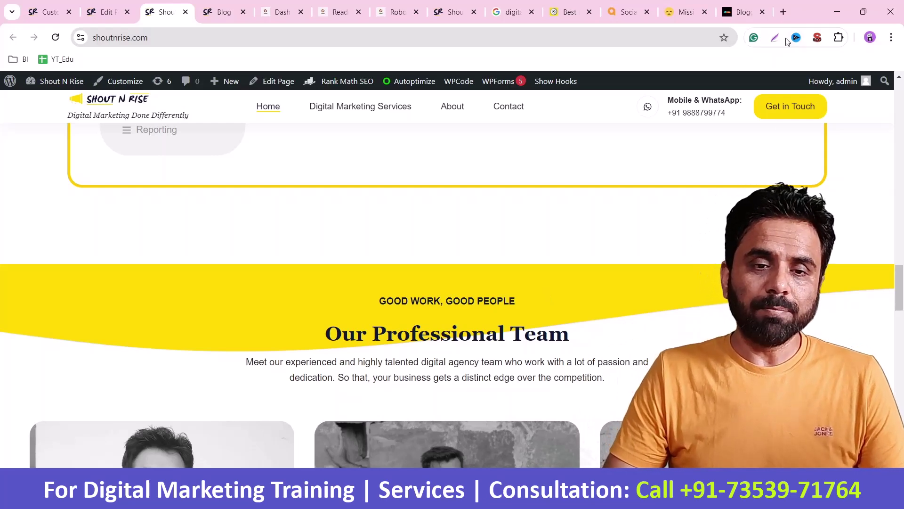
Step: Search Google for "mobile friendly test" in a new browser tab and open the SEOmator result in a separate tab
left_click(783, 12)
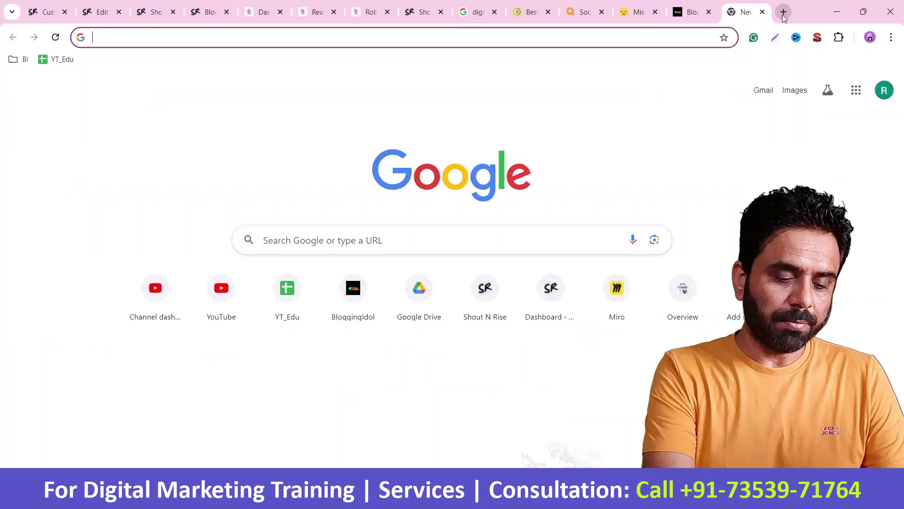
type("mobile")
key("Return")
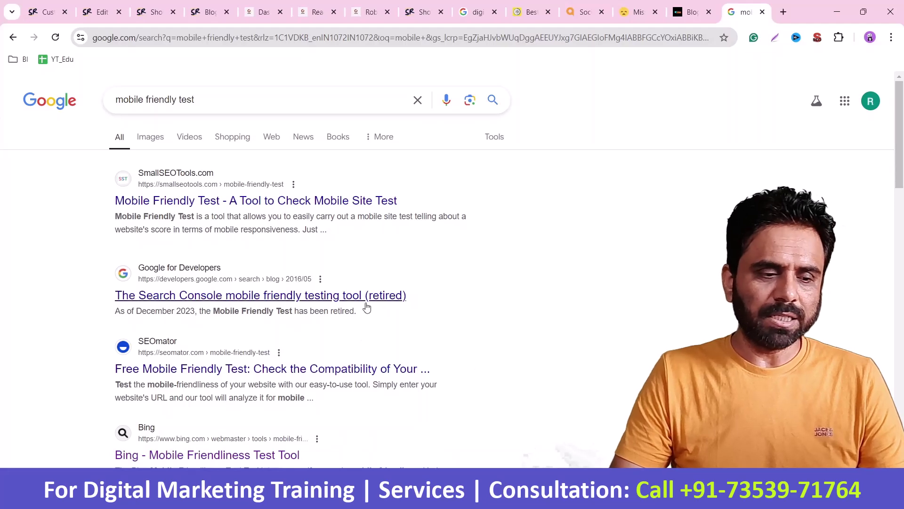
right_click(298, 373)
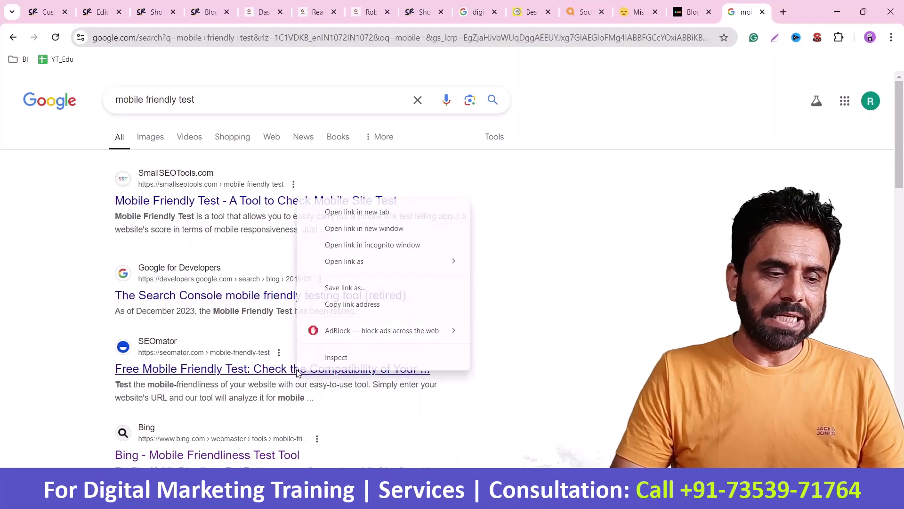
left_click(393, 210)
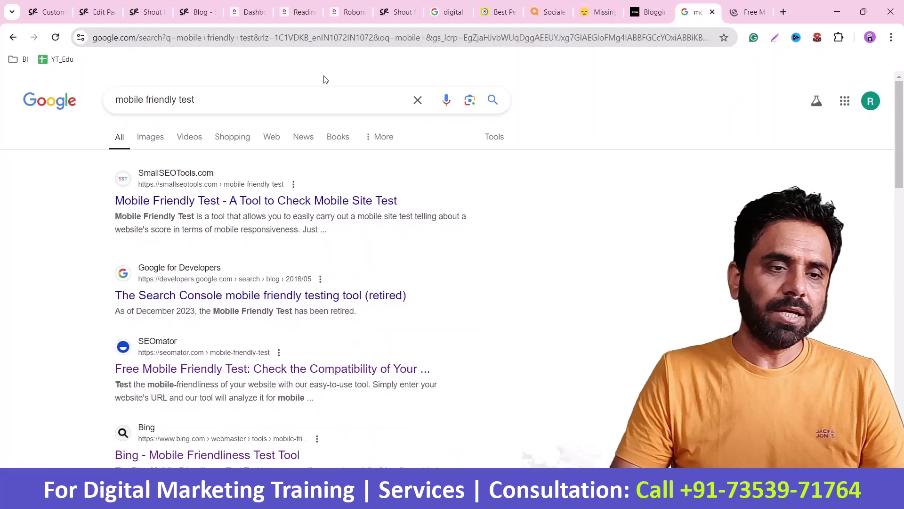
left_click(398, 11)
left_click(298, 38)
key("ctrl+c")
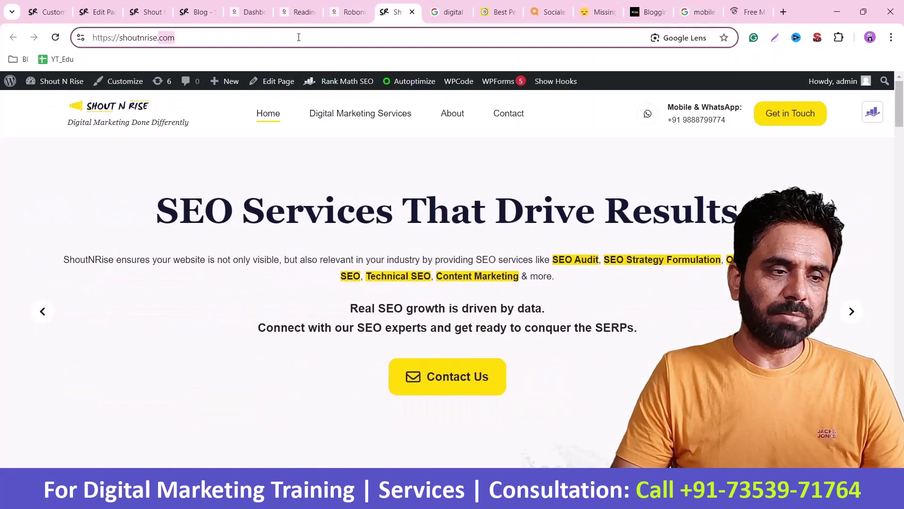
left_click(748, 12)
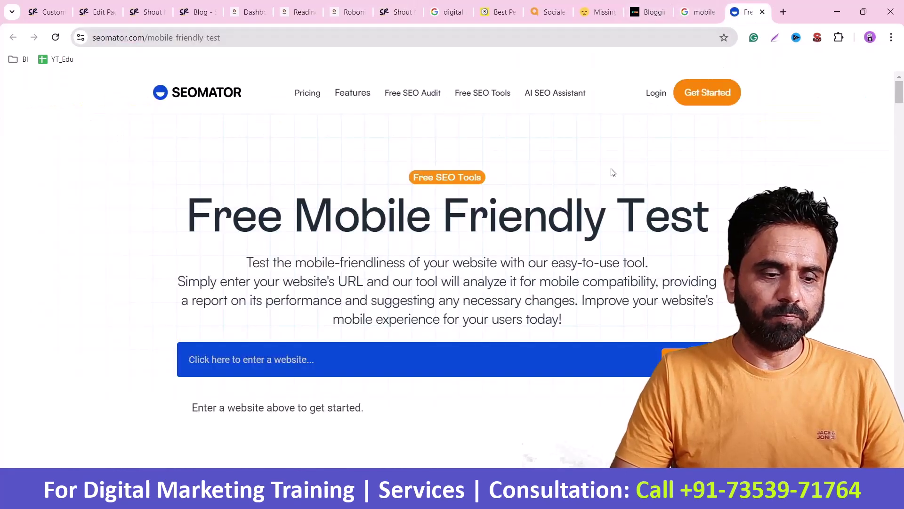
left_click(490, 359)
key("ctrl+v")
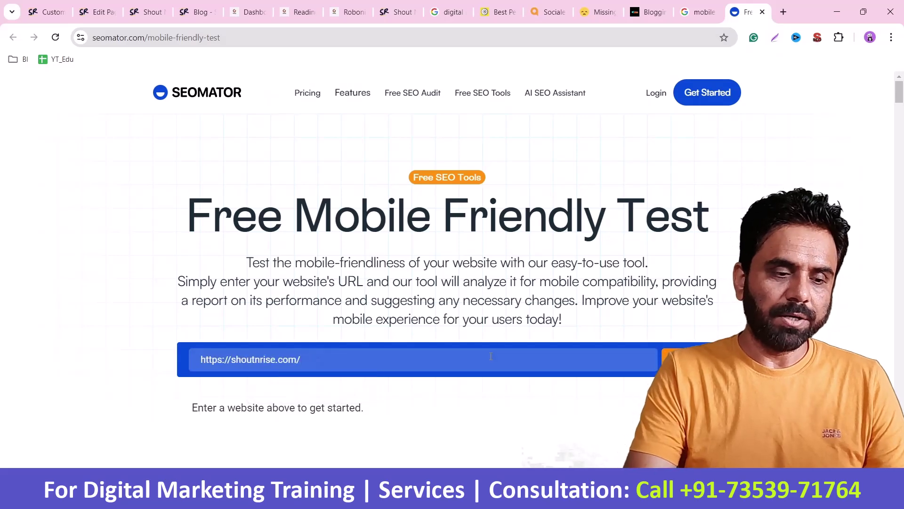
key("Return")
scroll(518, 347, "down", 3)
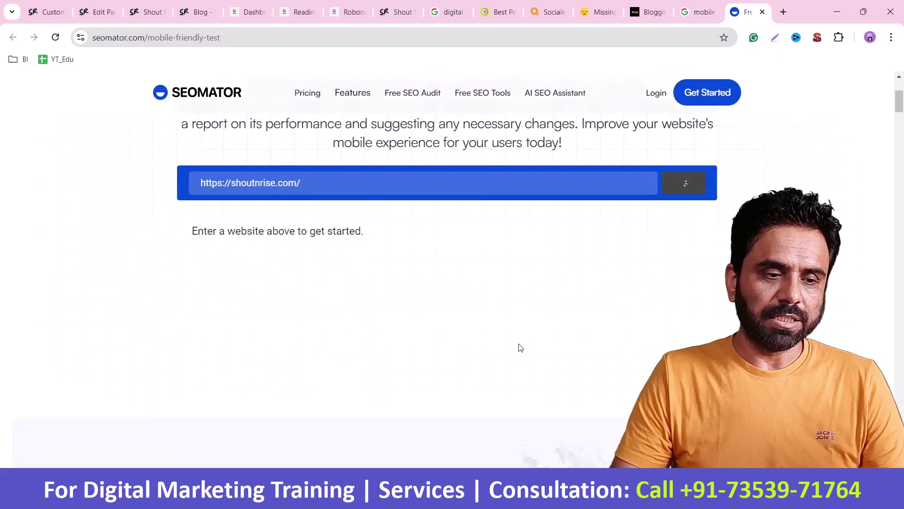
left_click_drag(330, 359, 445, 365)
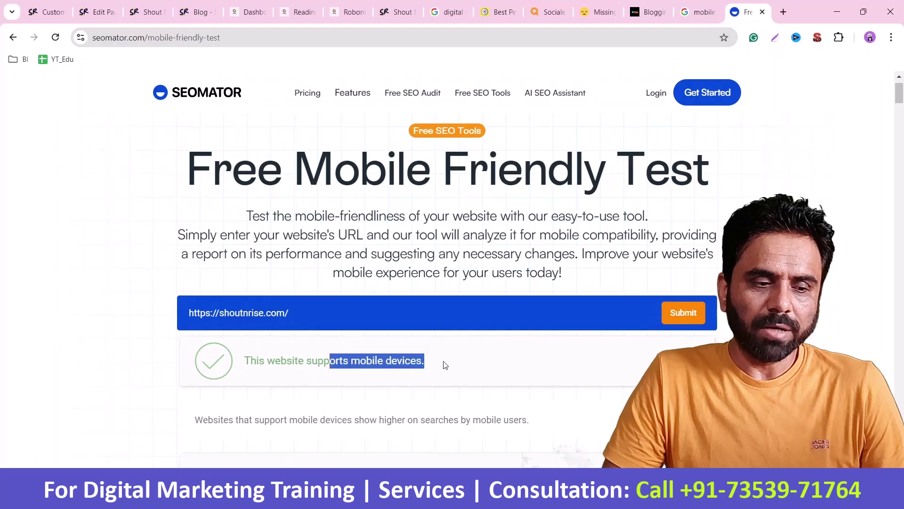
scroll(445, 365, "down", 10)
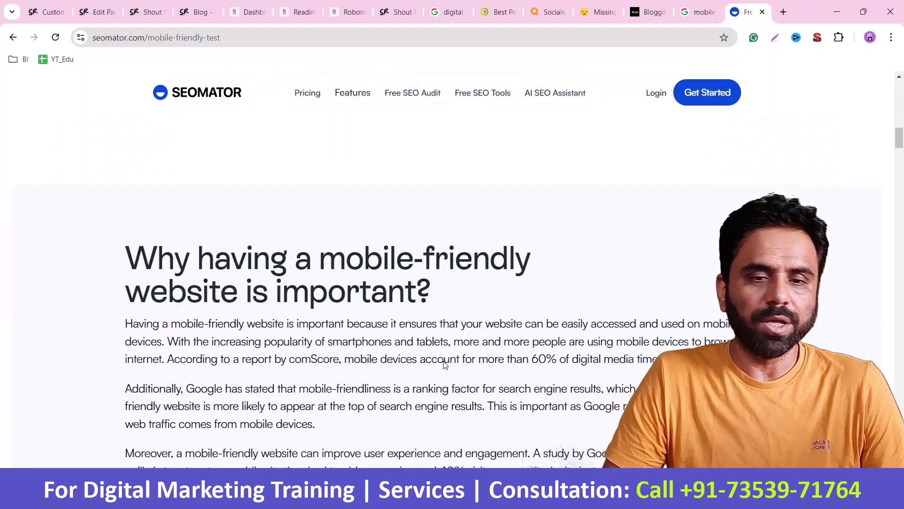
scroll(445, 365, "up", 5)
scroll(445, 365, "up", 7)
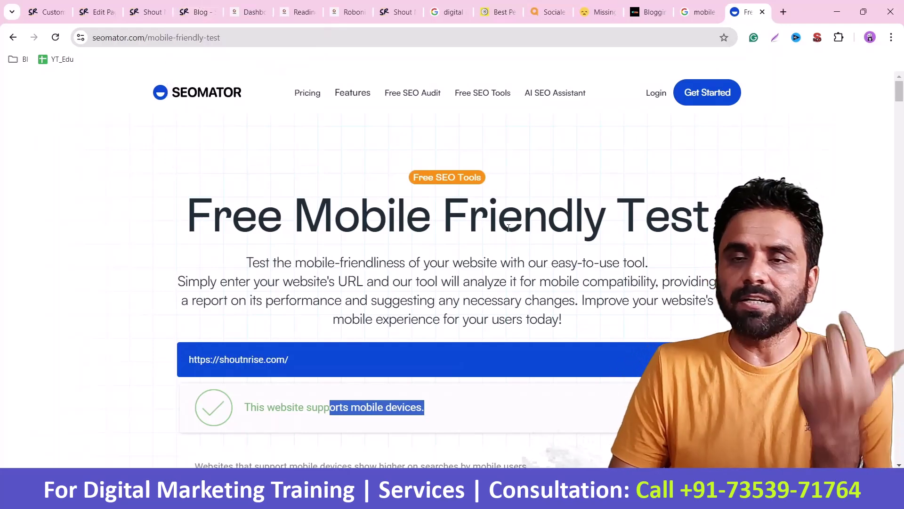
Step: Inspect the live homepage in the developer tools' responsive device view, check its sections at mobile width, and close the tools
left_click(151, 11)
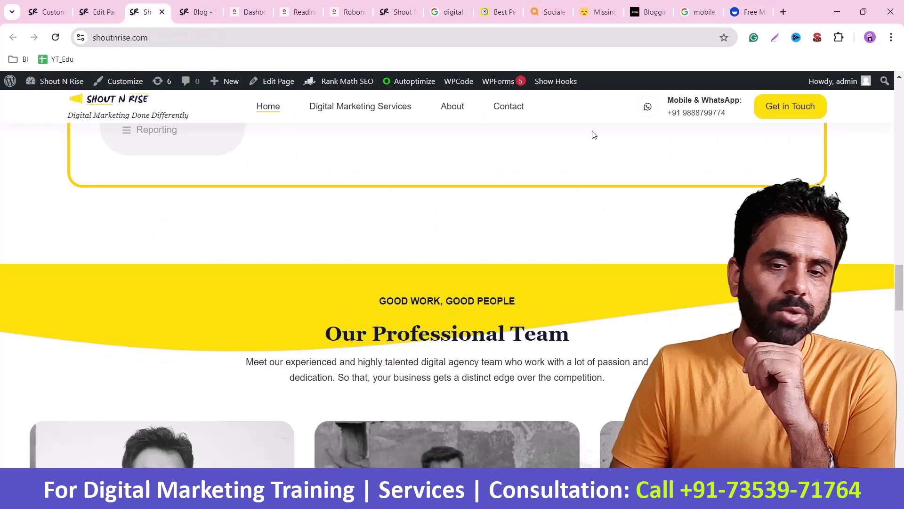
right_click(591, 203)
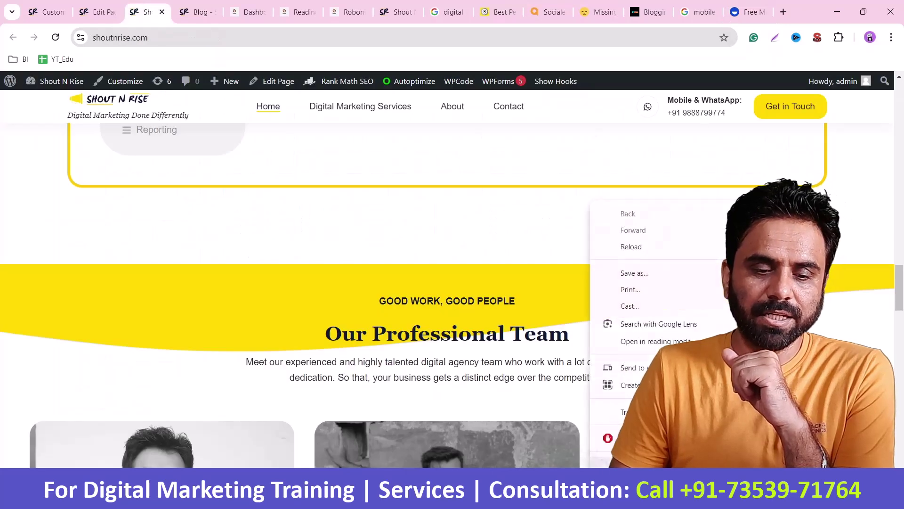
left_click(631, 464)
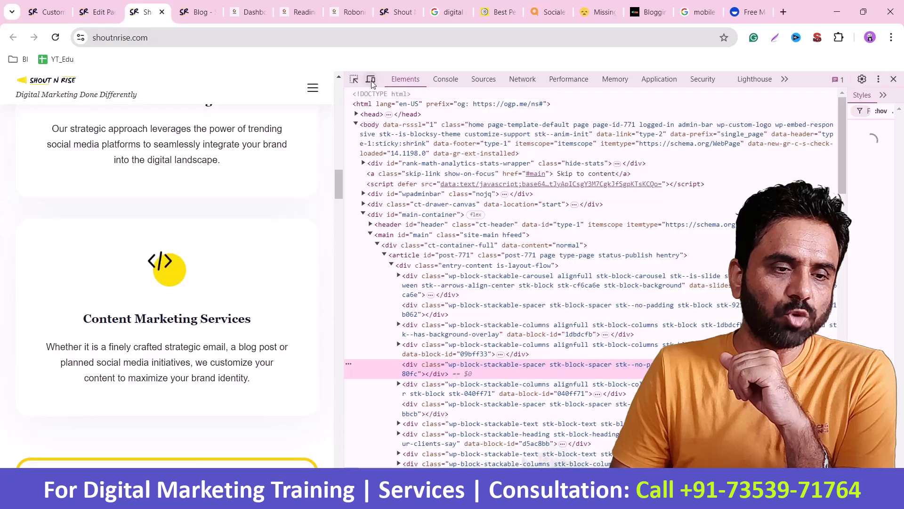
left_click(371, 80)
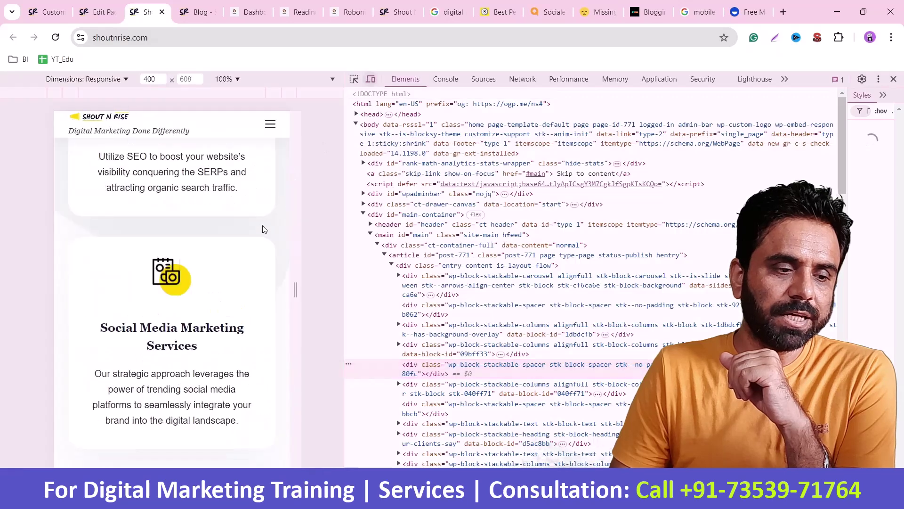
scroll(224, 257, "up", 10)
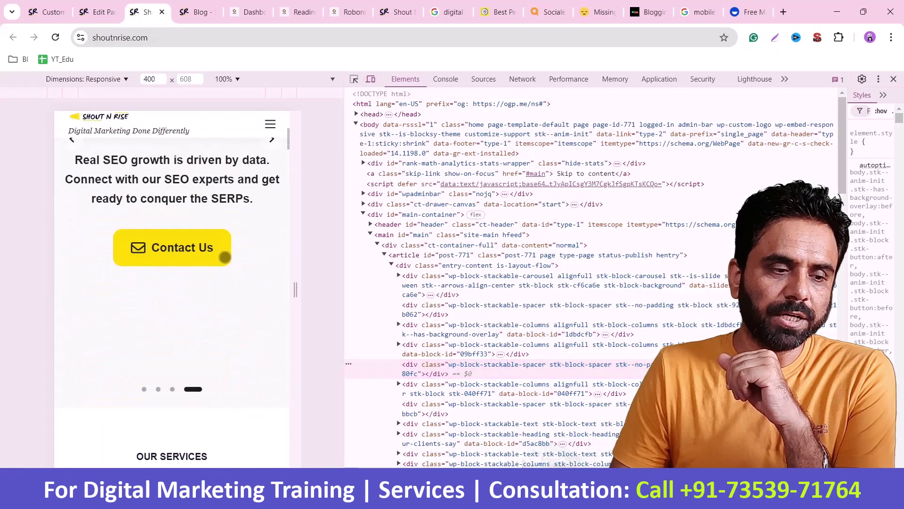
scroll(225, 256, "down", 20)
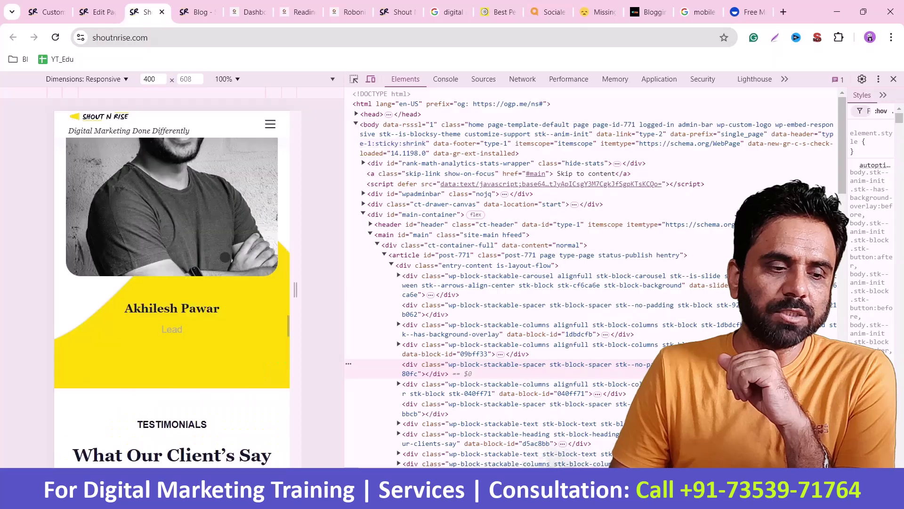
scroll(225, 257, "down", 5)
scroll(225, 256, "up", 15)
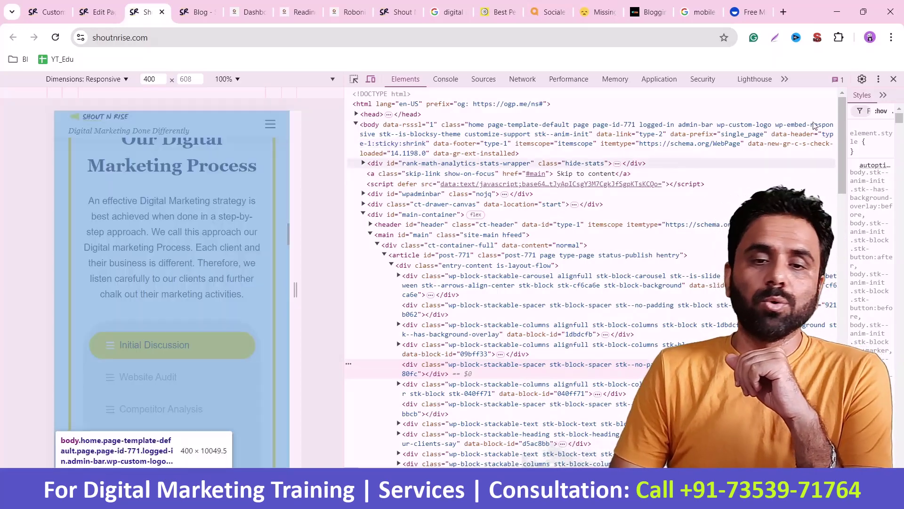
left_click(893, 79)
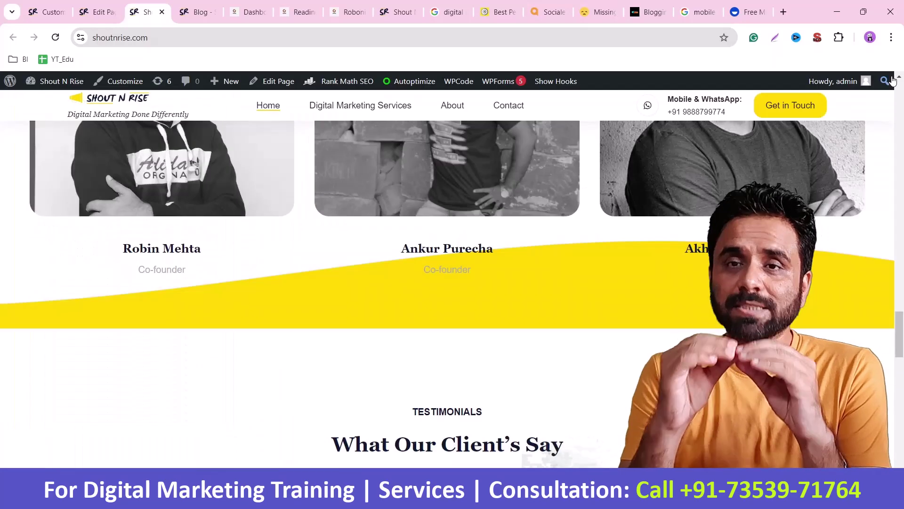